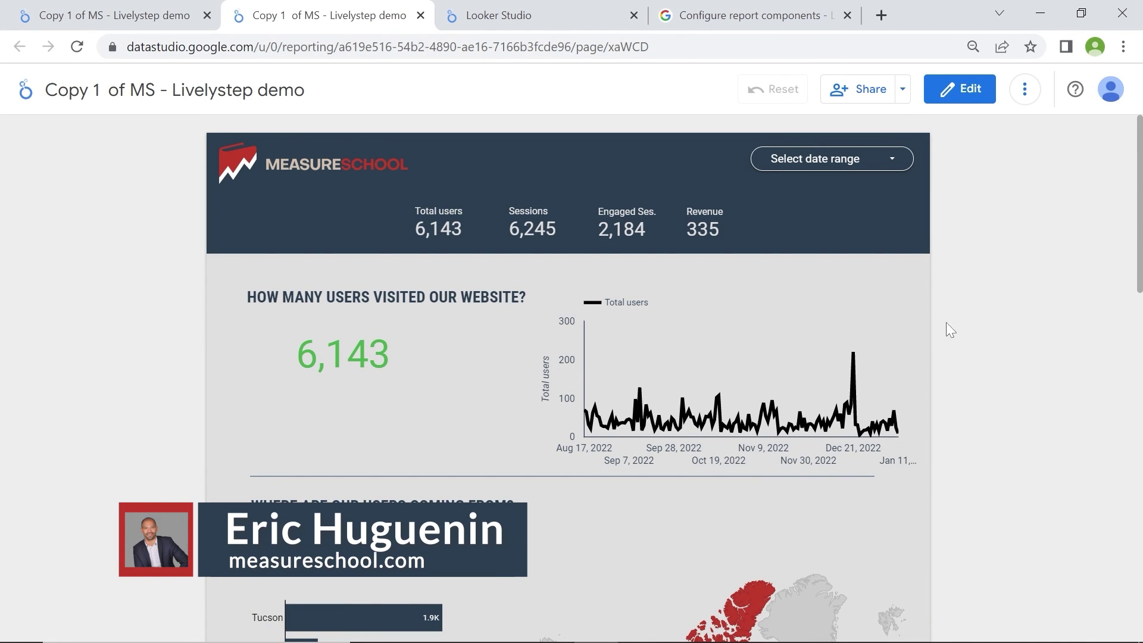
scroll(974, 312, down, 3)
scroll(973, 312, down, 3)
scroll(973, 314, down, 1)
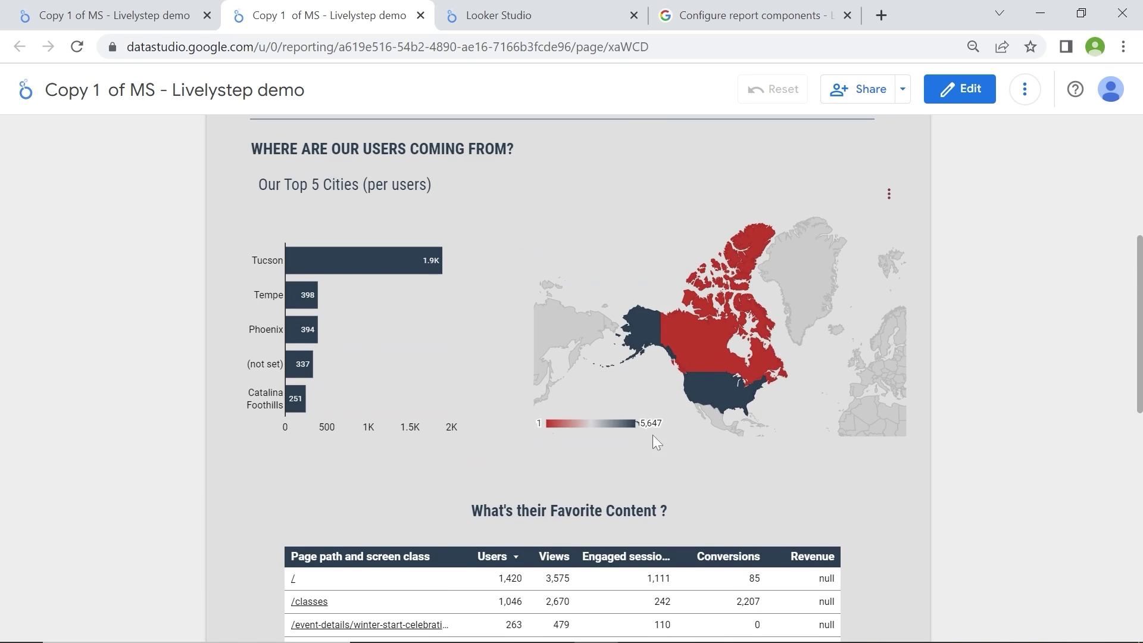
scroll(676, 437, down, 3)
scroll(675, 438, up, 3)
scroll(1001, 390, up, 2)
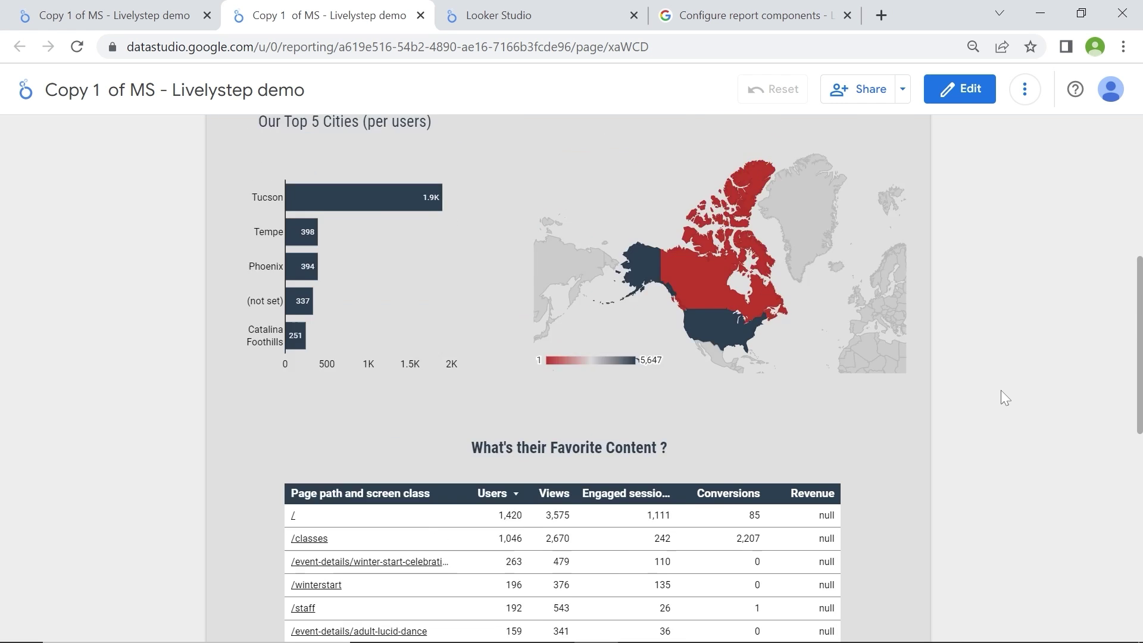
scroll(1002, 389, up, 5)
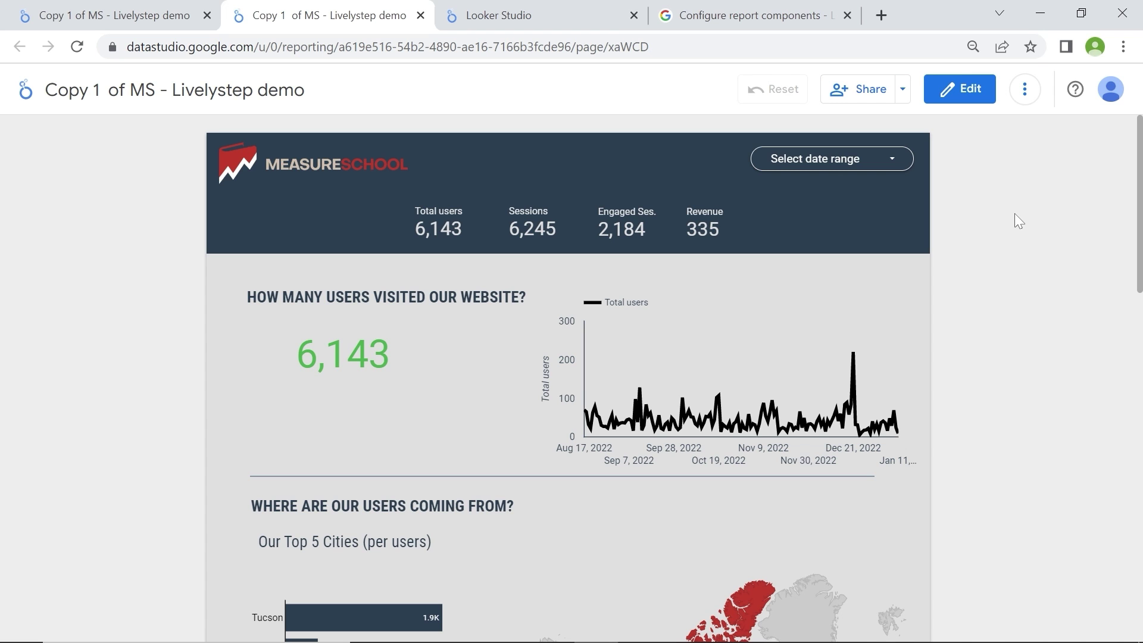
Compare the two finished dashboard versions, then go to the Looker Studio home page.
click(77, 9)
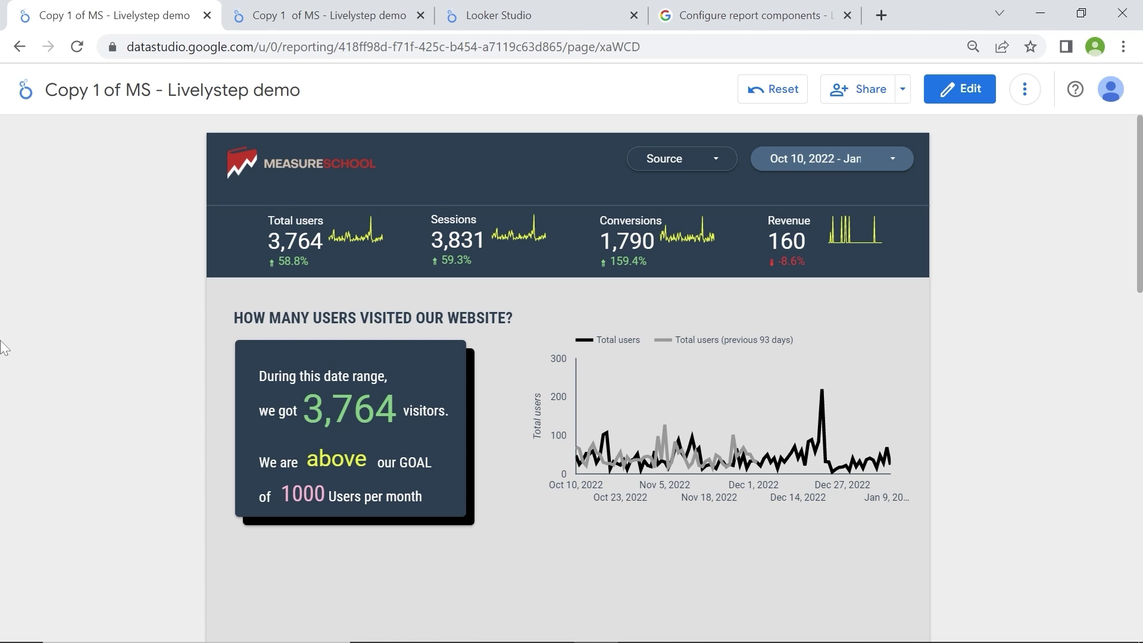
click(317, 15)
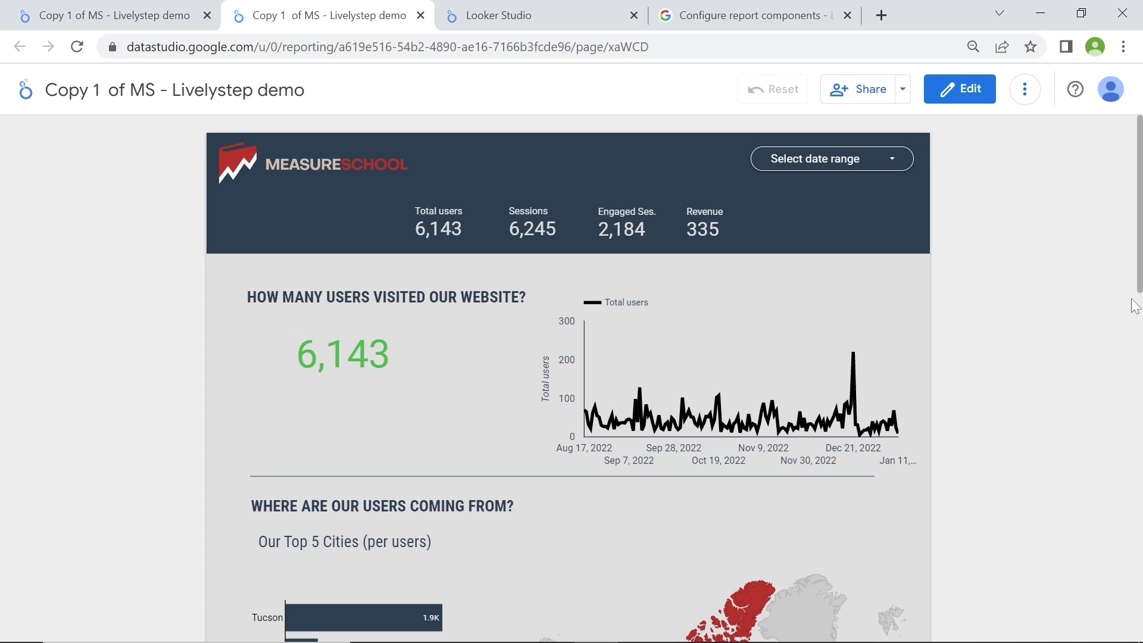
click(540, 2)
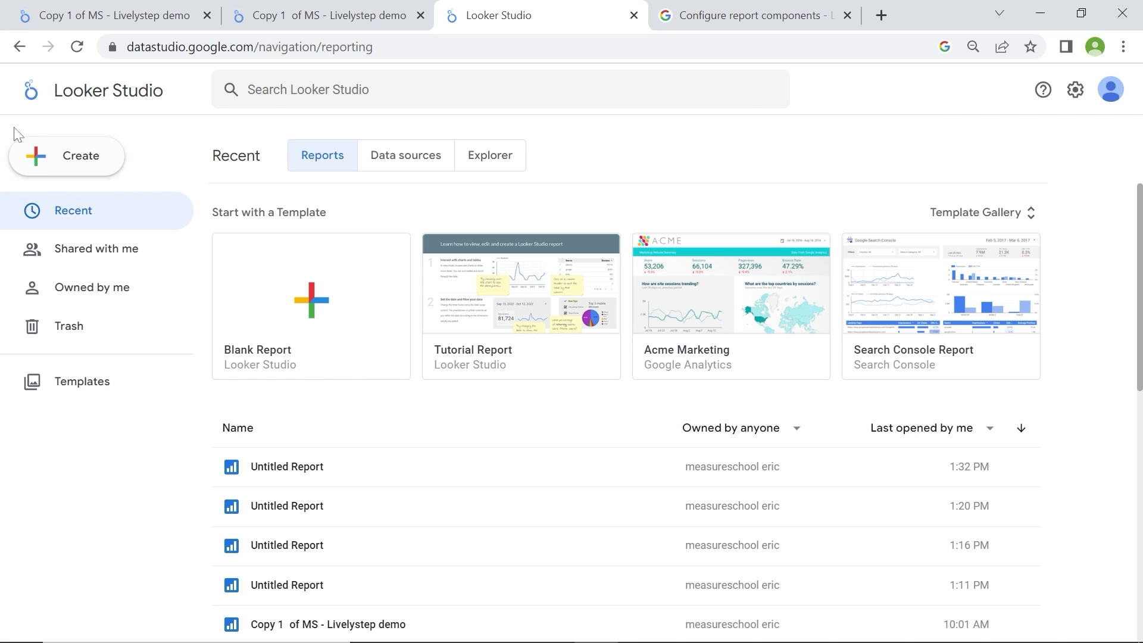
Create a new report from the Blank Report template.
click(66, 156)
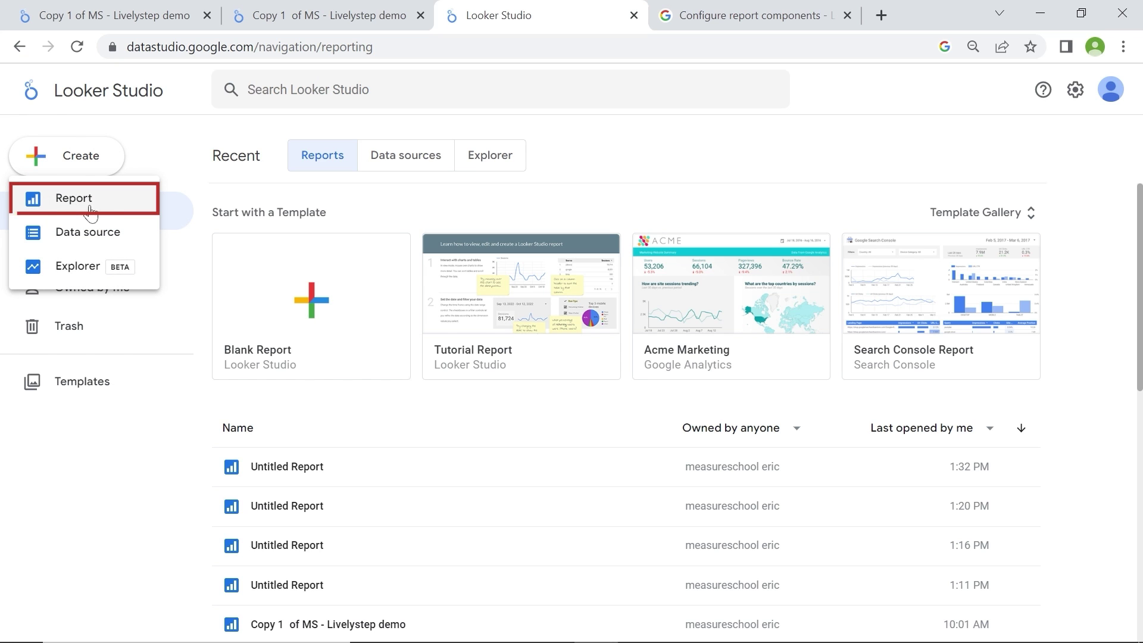
click(138, 472)
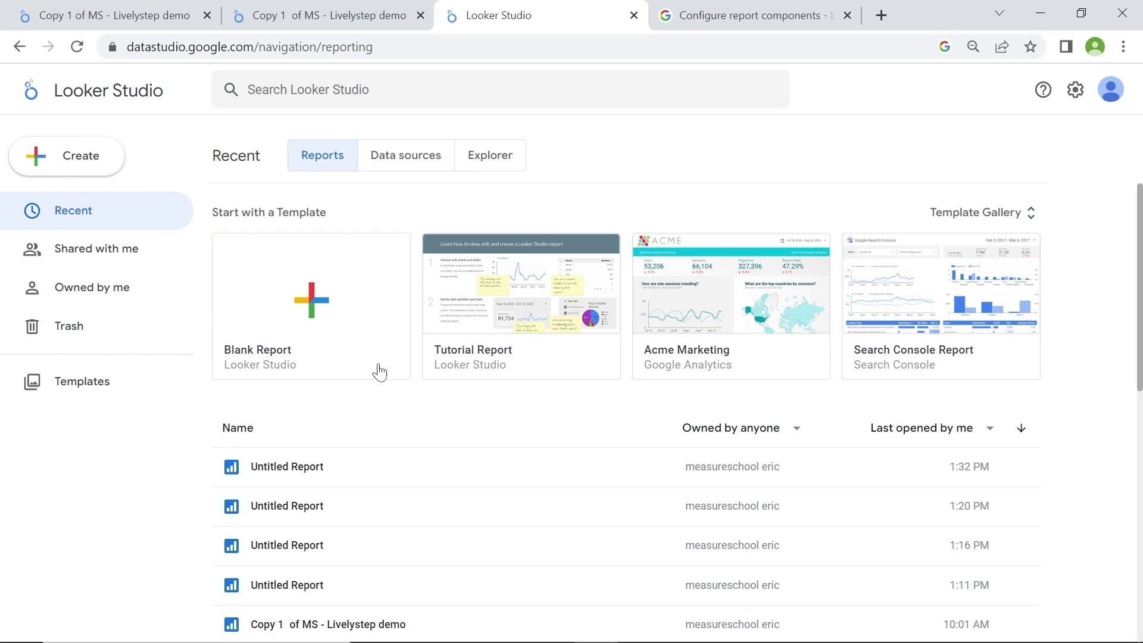
click(348, 303)
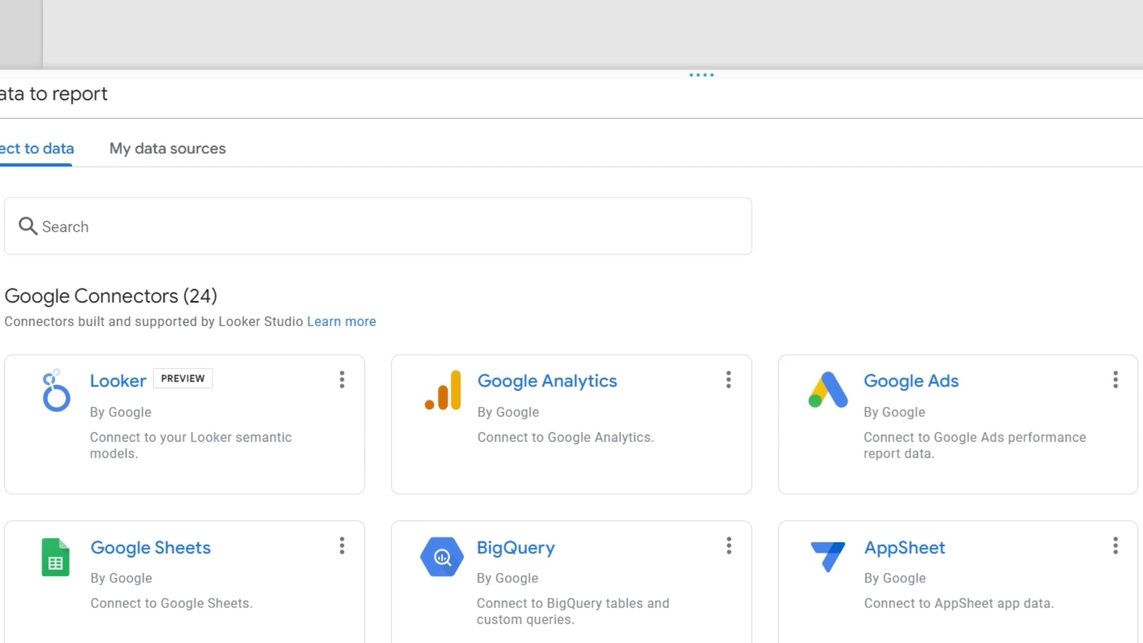
scroll(1003, 445, down, 2)
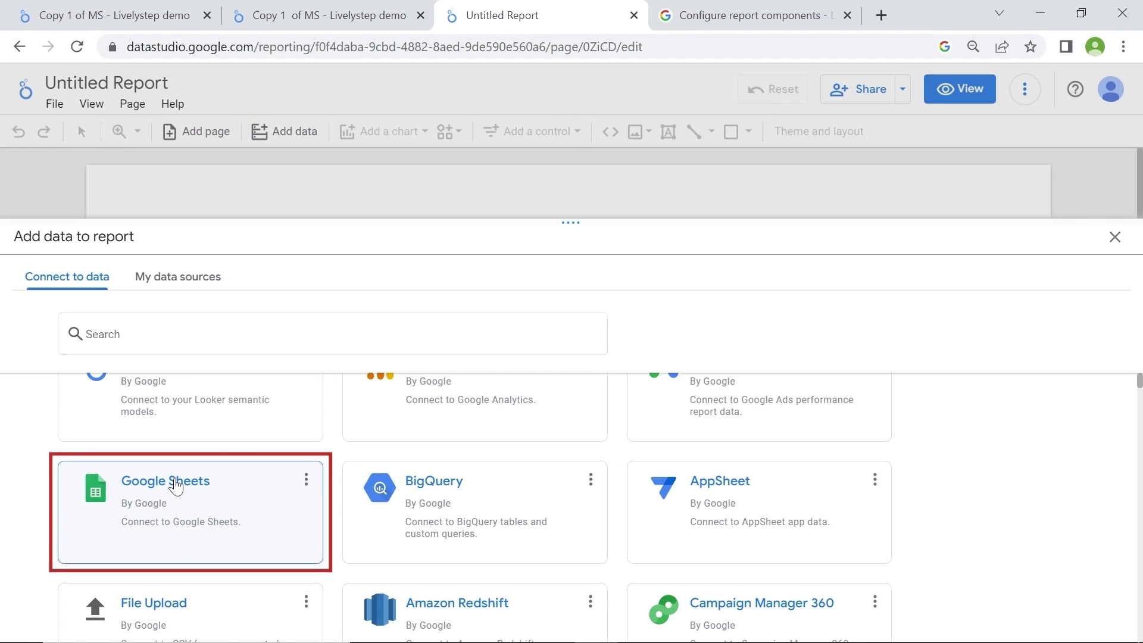
Add the 'MS- LivelyStep data (demo)' sheet from 'Copy of MeasureSchool - TrueBlue Data' via Google Sheets.
click(161, 432)
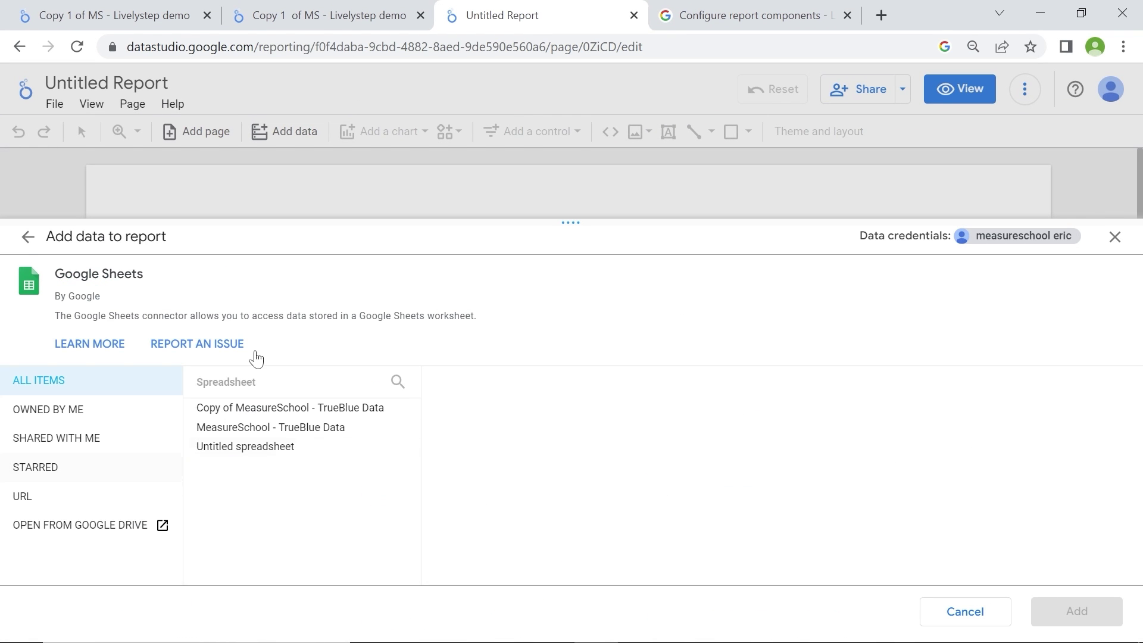
click(280, 409)
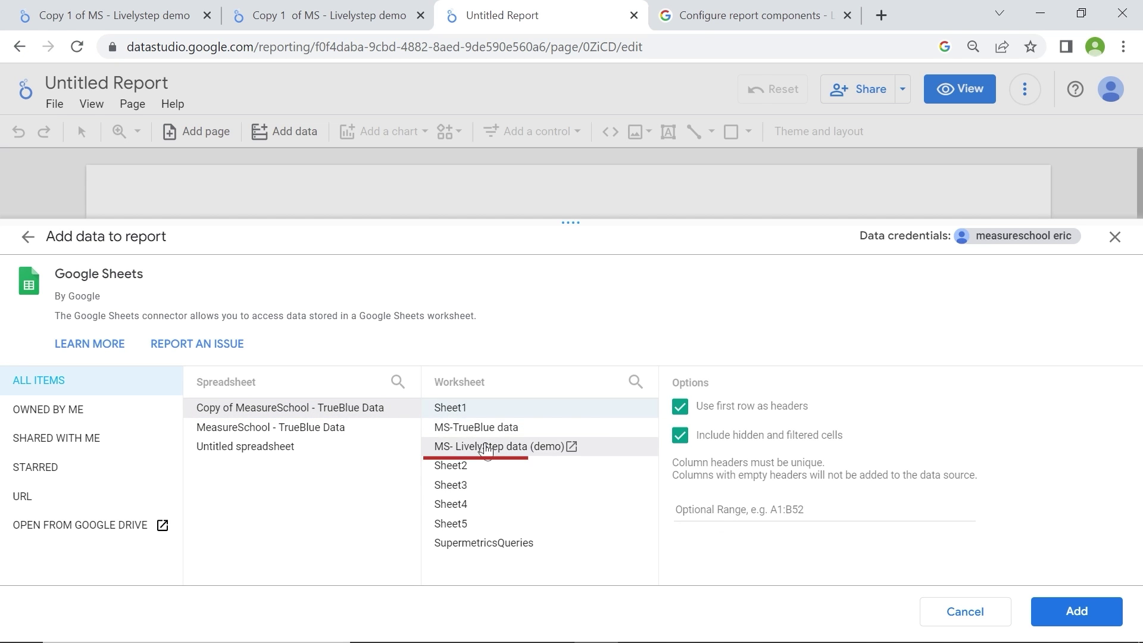
click(487, 449)
click(1071, 610)
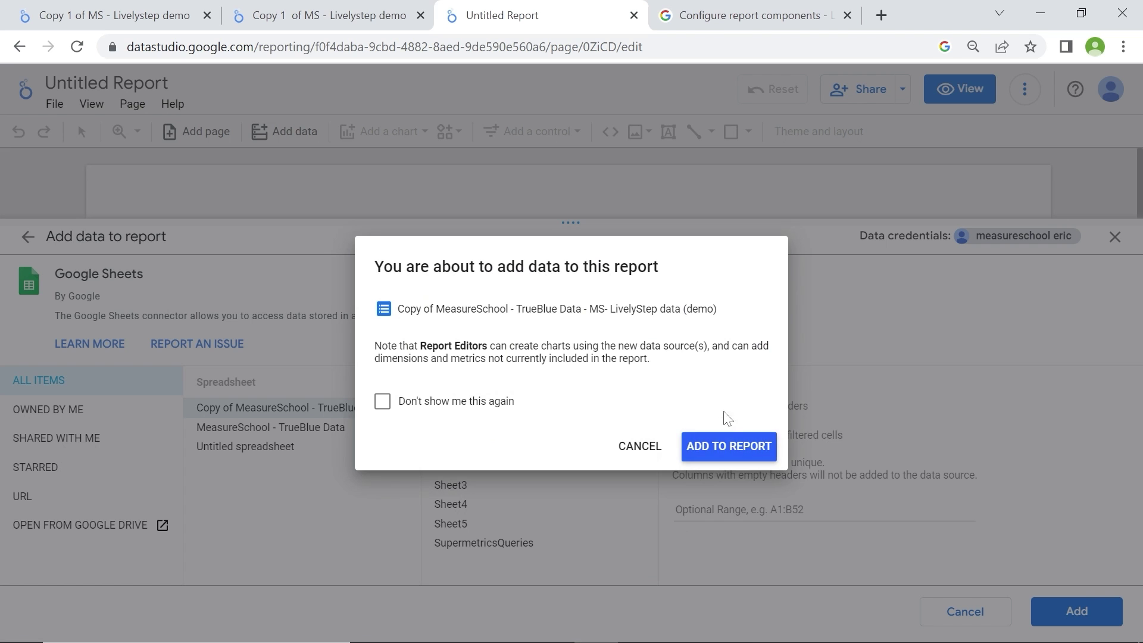
click(726, 450)
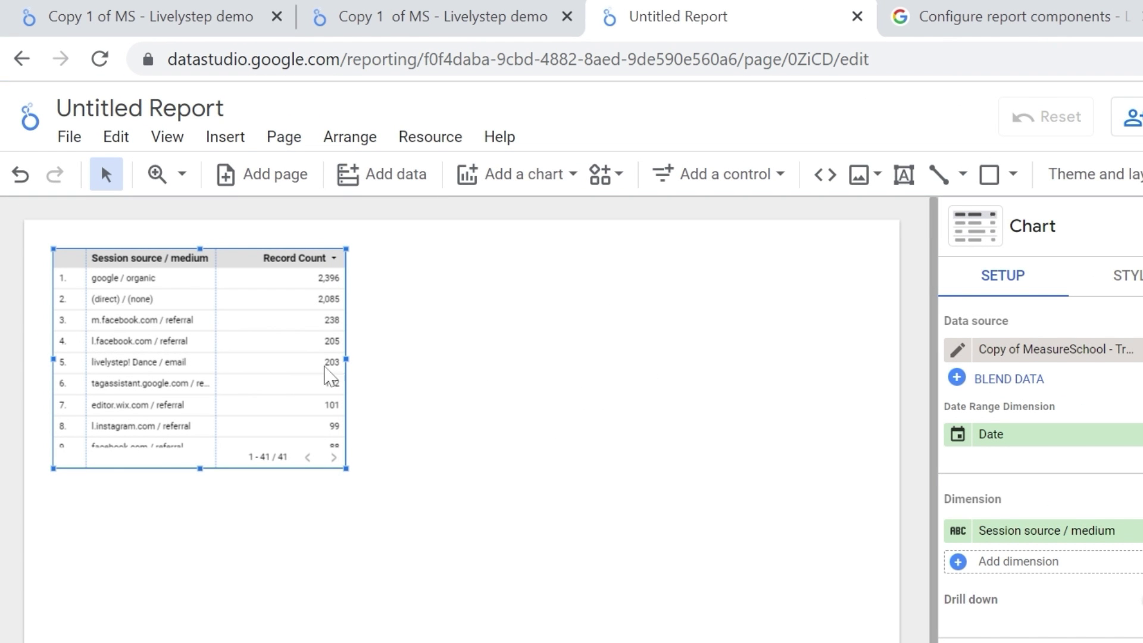
Delete the auto-inserted Session source / medium table from the canvas.
right_click(237, 308)
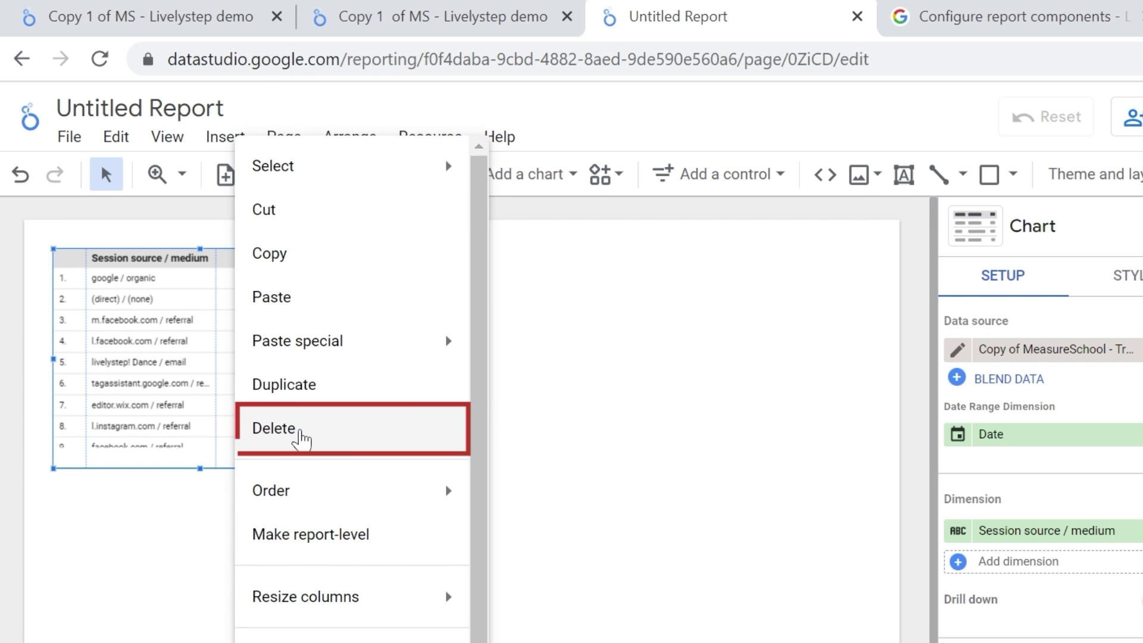
click(300, 440)
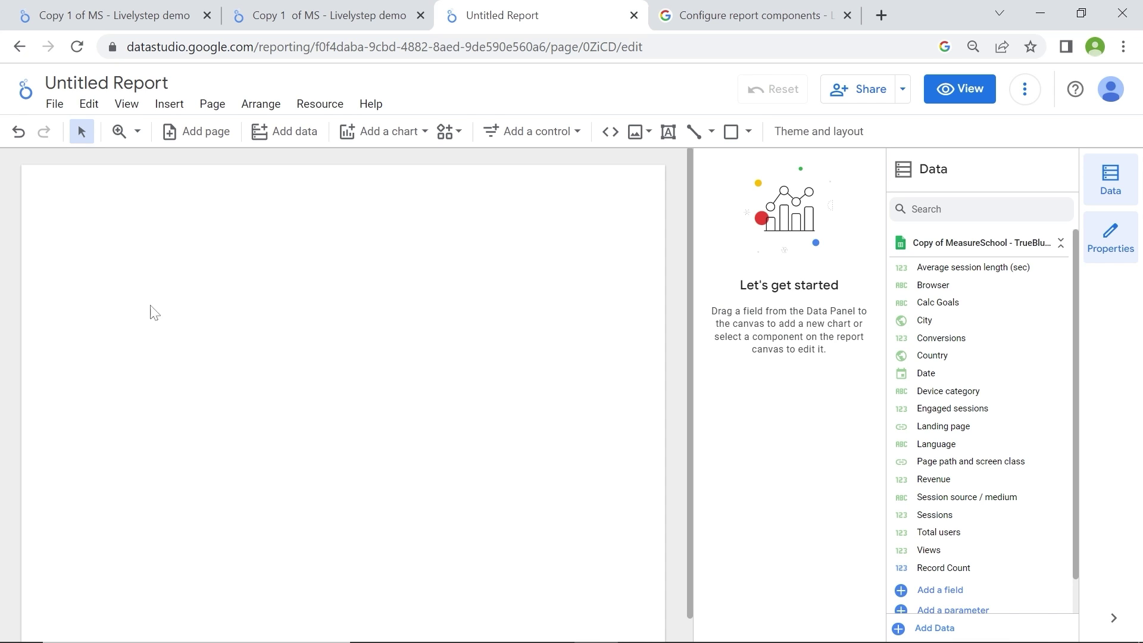
click(379, 132)
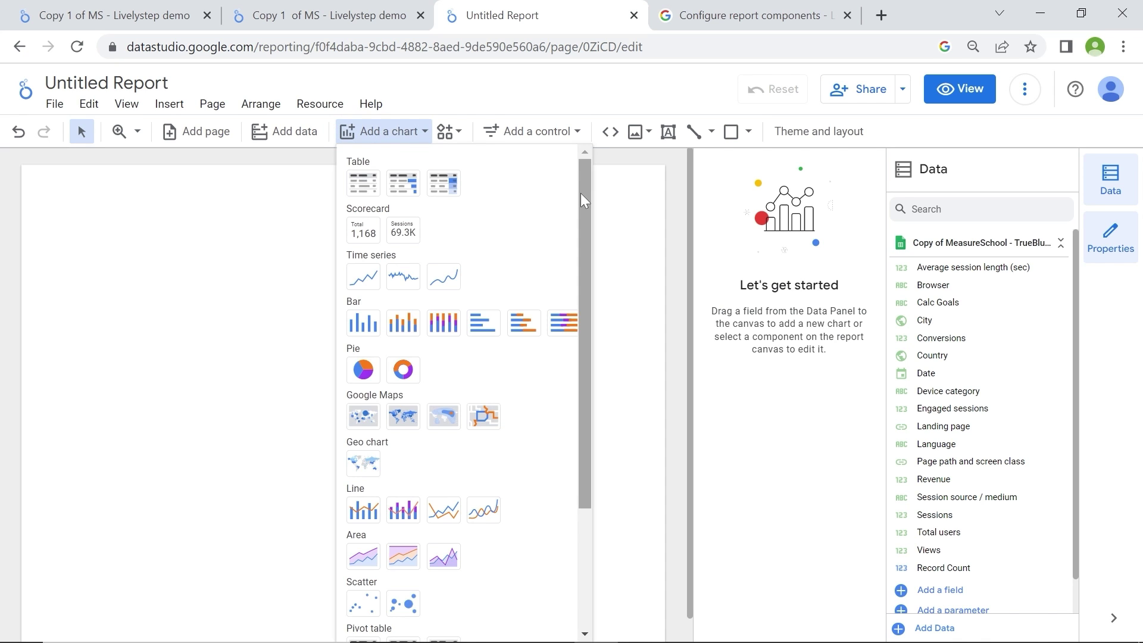
mouse_move(581, 193)
mouse_down()
mouse_move(585, 345)
mouse_move(583, 147)
mouse_up()
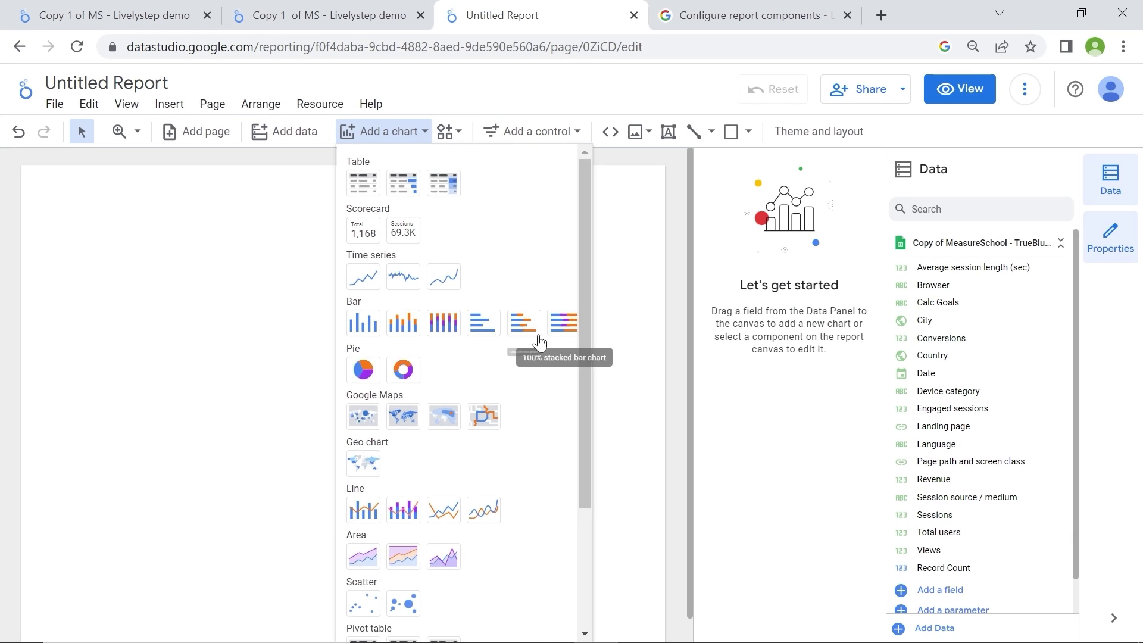
scroll(536, 365, down, 2)
scroll(536, 365, up, 2)
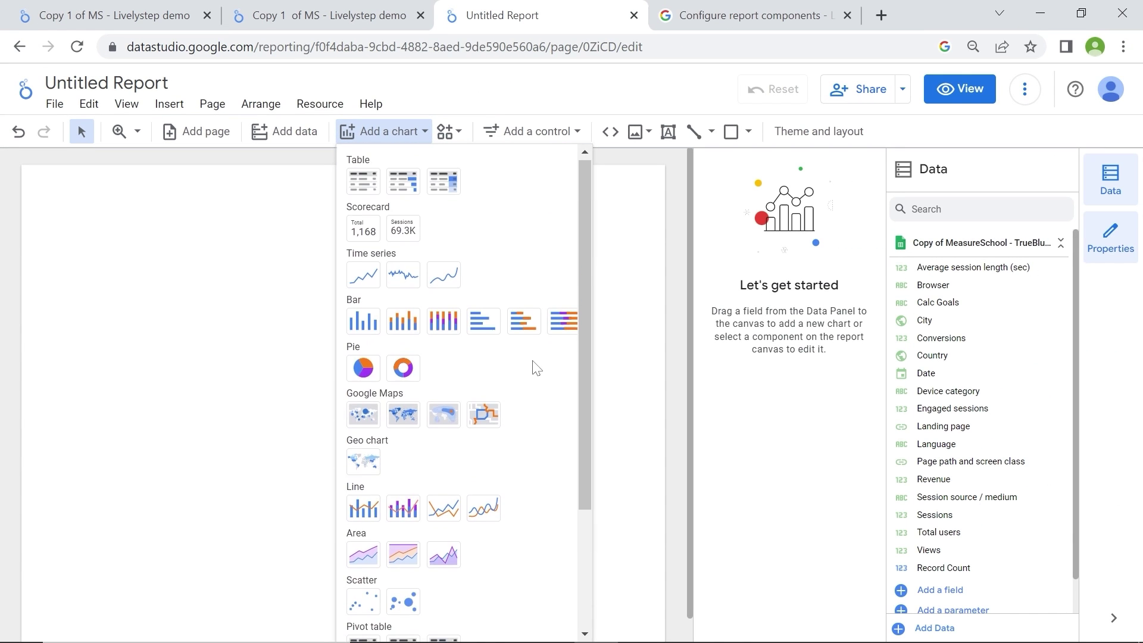
click(805, 142)
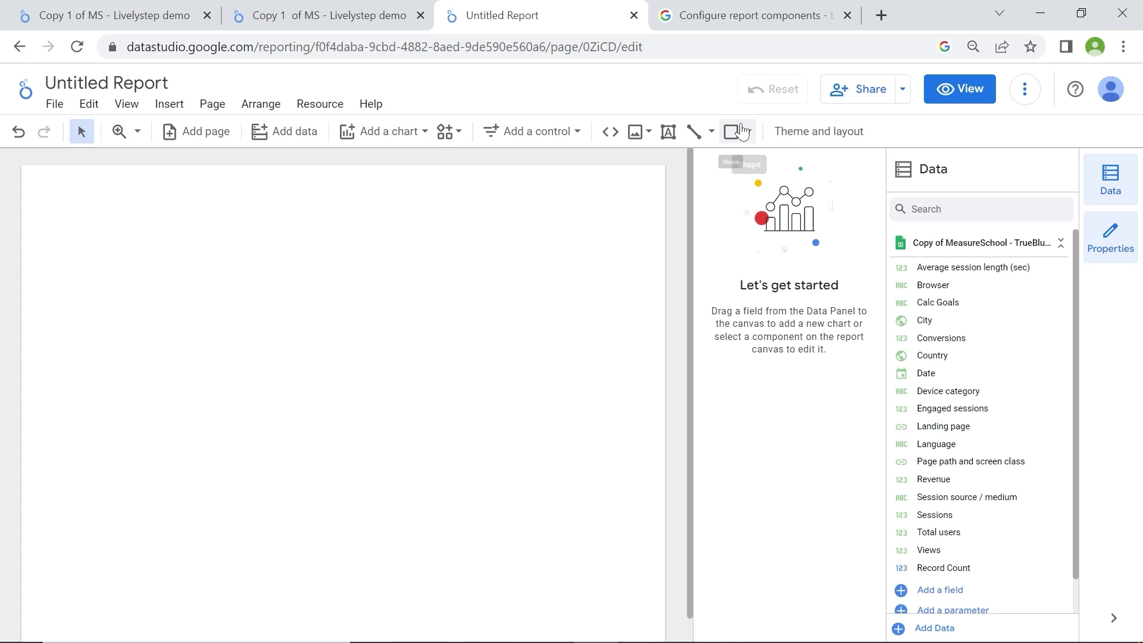
Apply the light Edge theme to the report after trying Constellation.
click(822, 137)
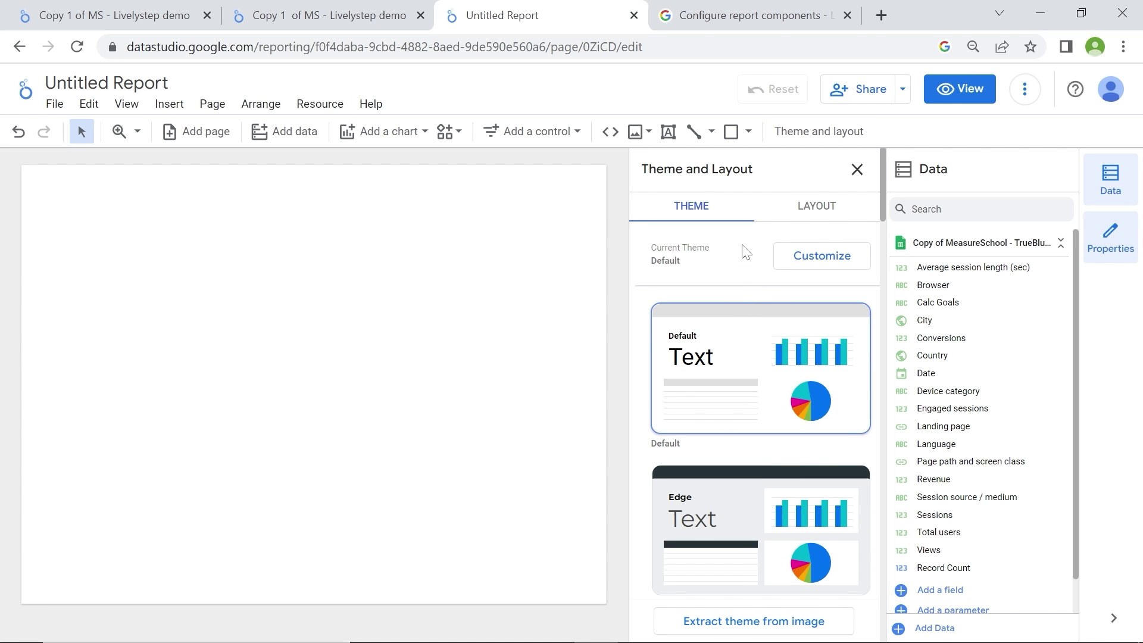
scroll(739, 276, down, 1)
scroll(735, 390, down, 1)
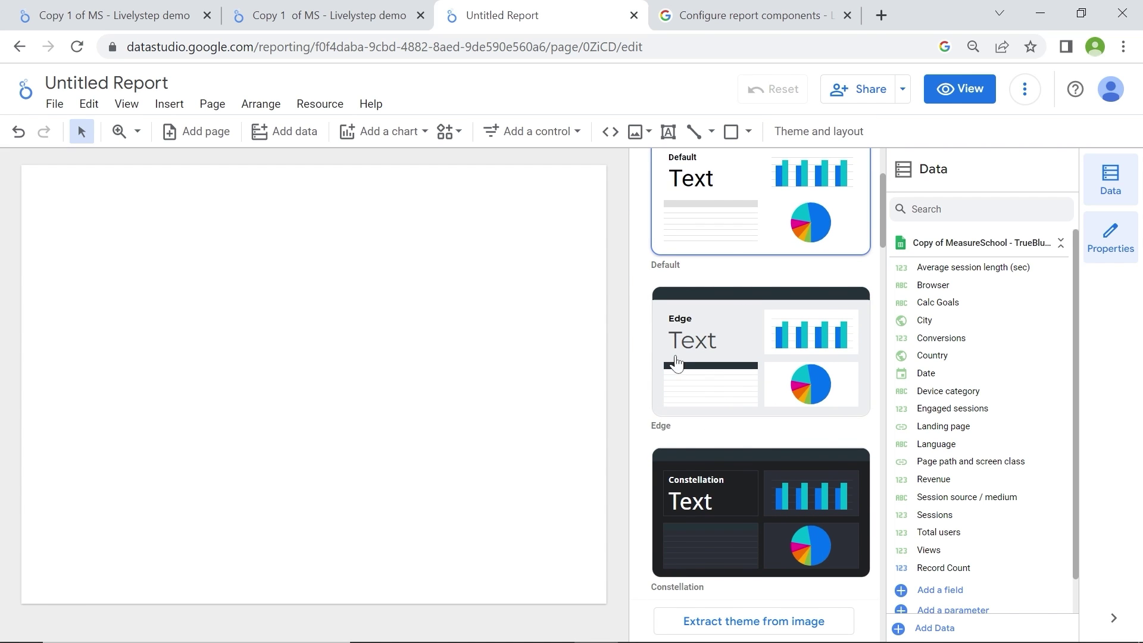
scroll(696, 385, down, 1)
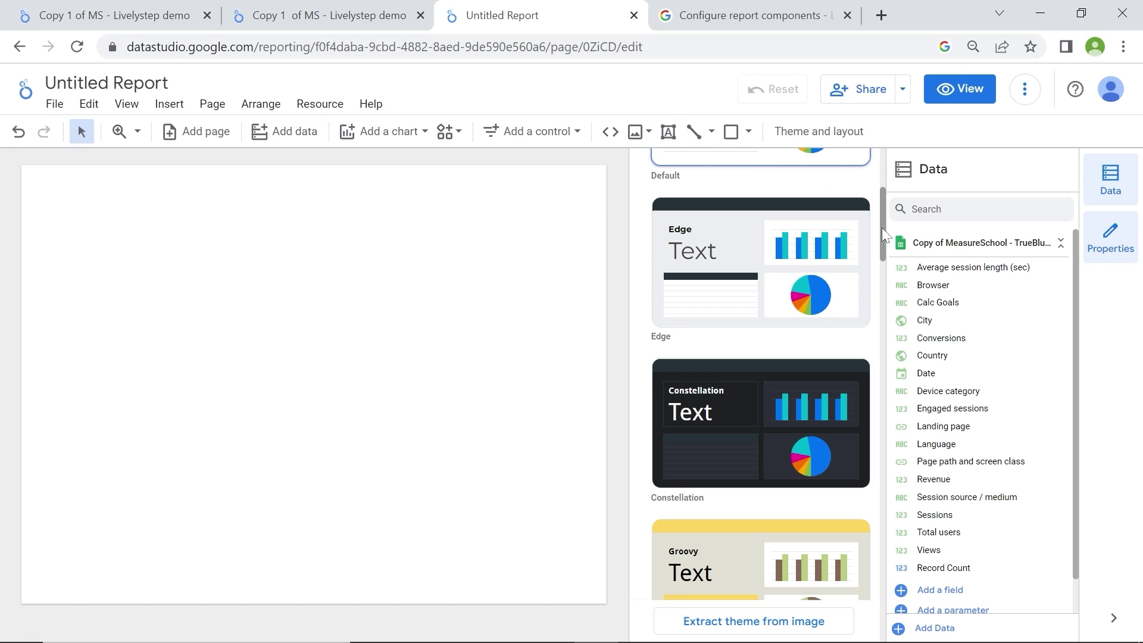
click(742, 403)
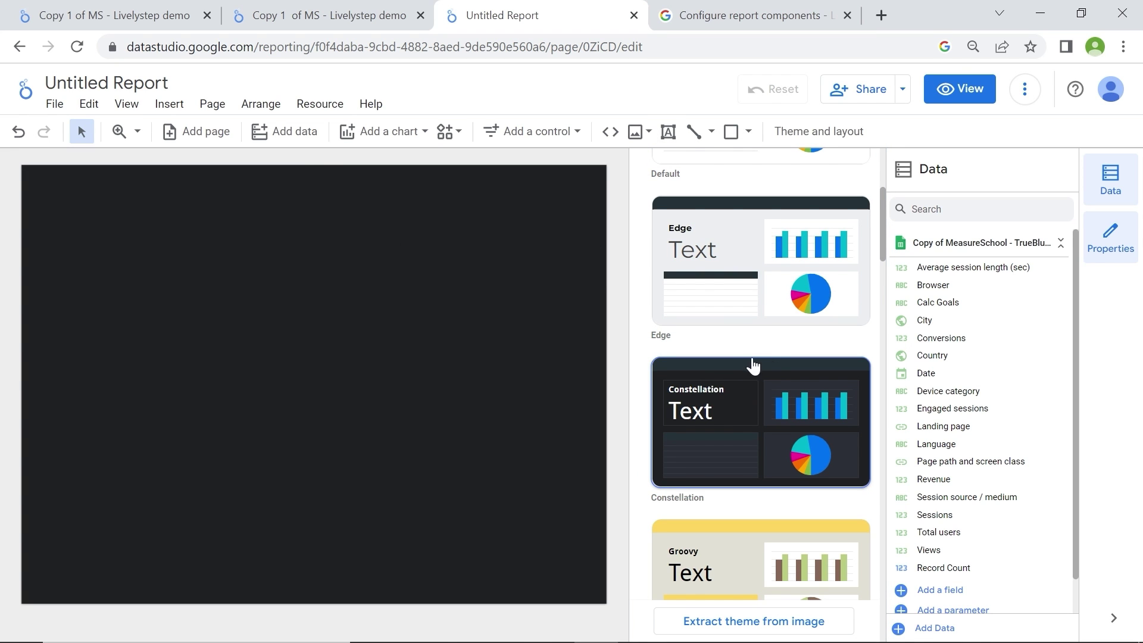
click(752, 266)
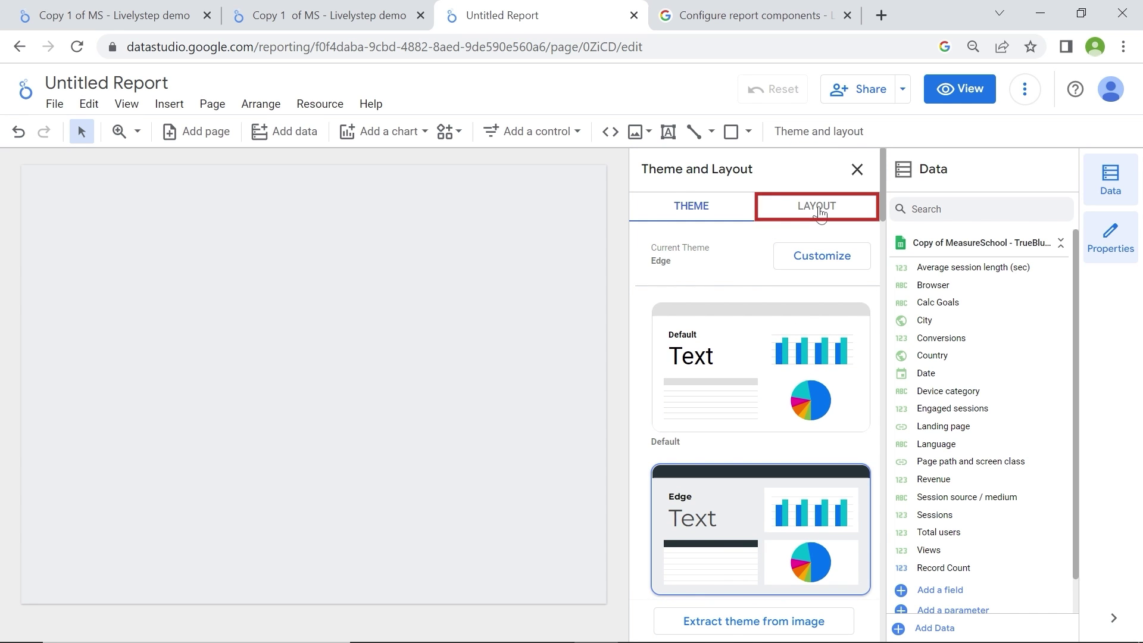
Make the canvas a custom 1200 × 1500 px size.
click(819, 212)
scroll(791, 406, down, 2)
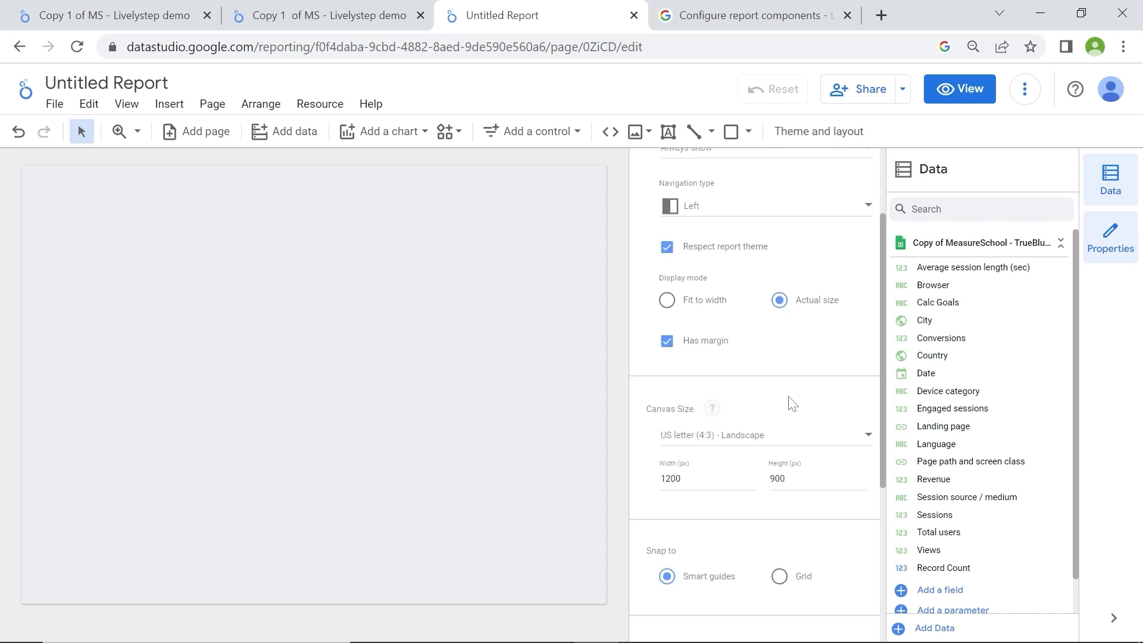
drag(734, 408, 626, 409)
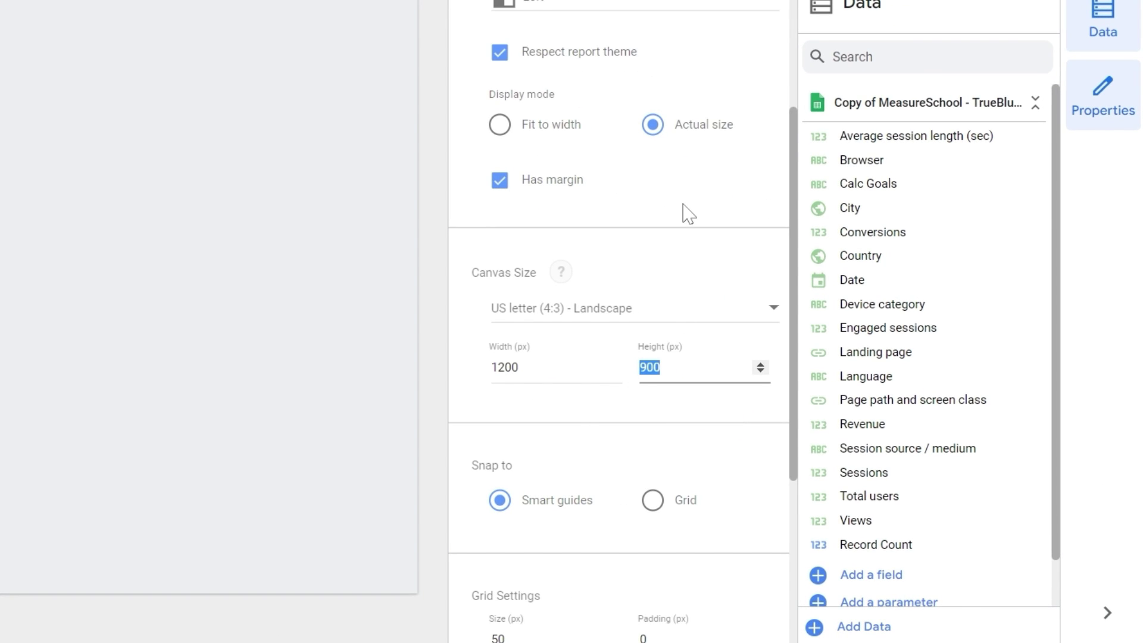
text(150)
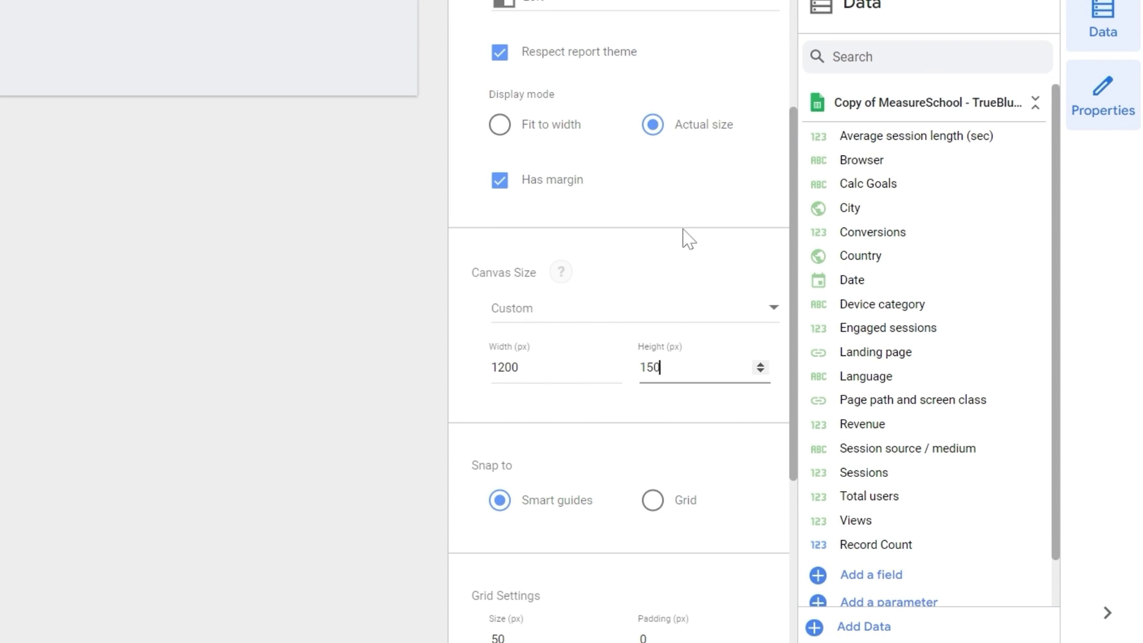
text(0)
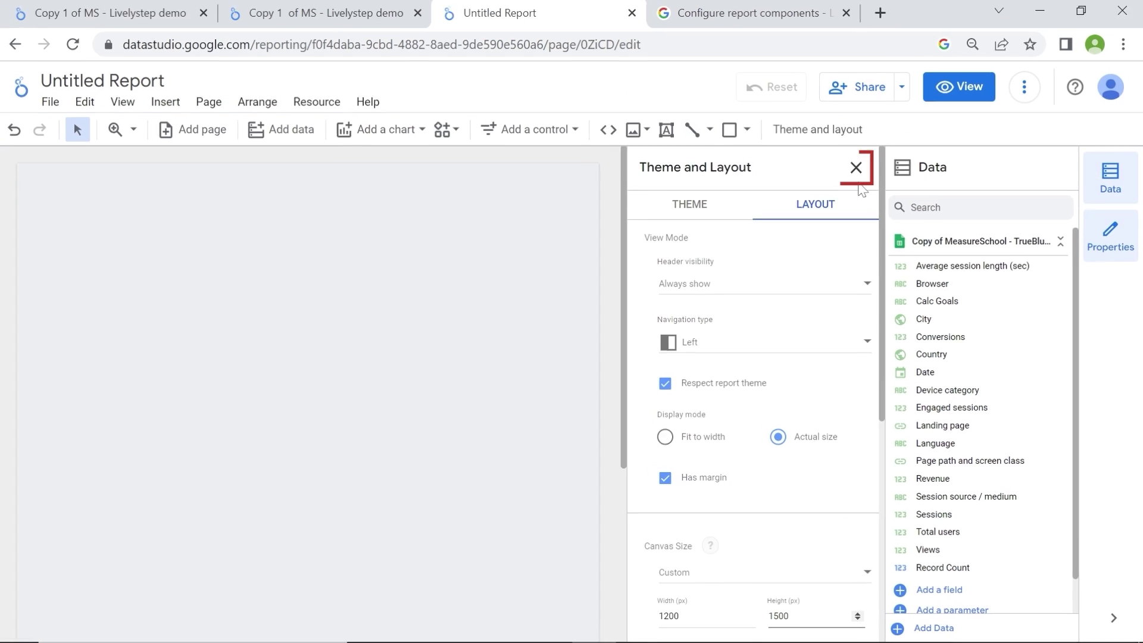
click(859, 170)
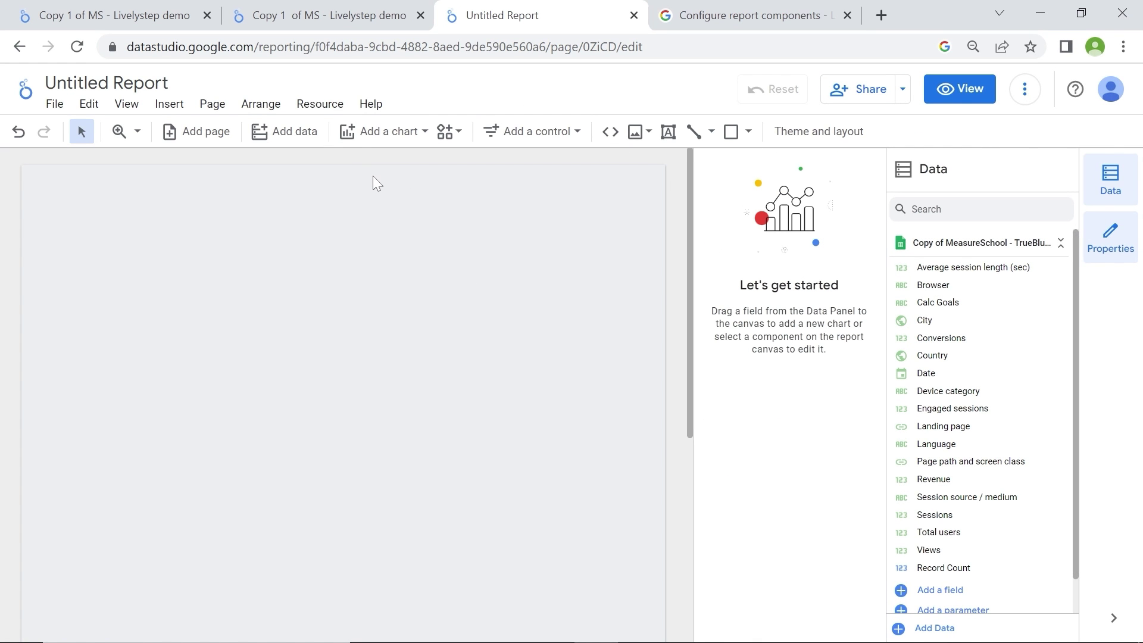
Draw a table of Session source / medium with Record Count near the page top.
click(379, 133)
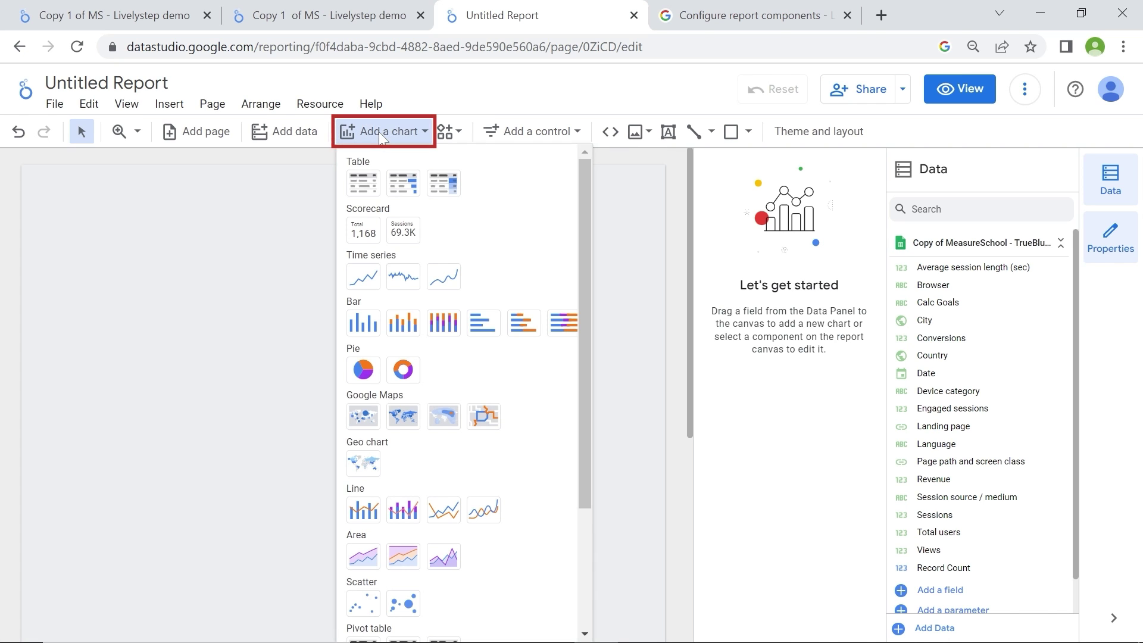
click(361, 179)
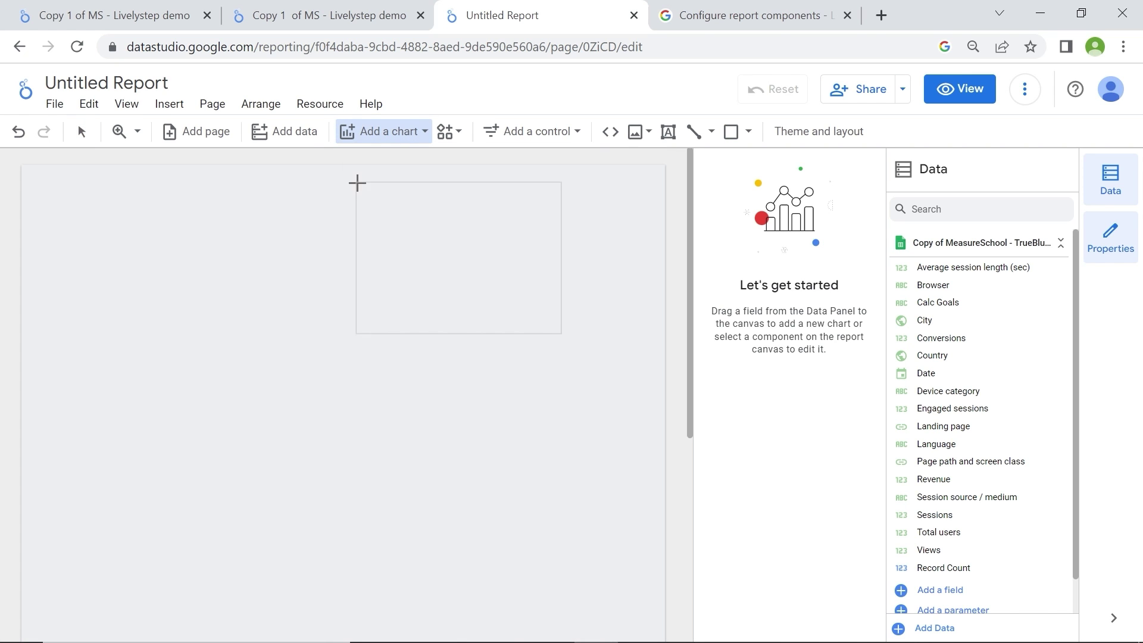
drag(207, 200, 529, 360)
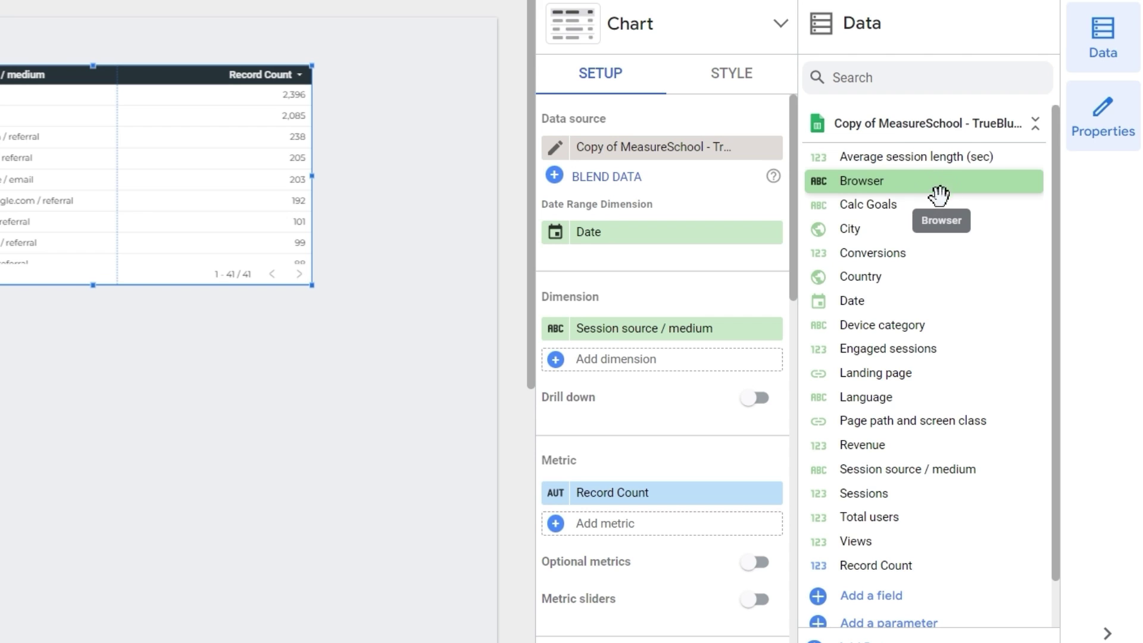
scroll(926, 225, down, 1)
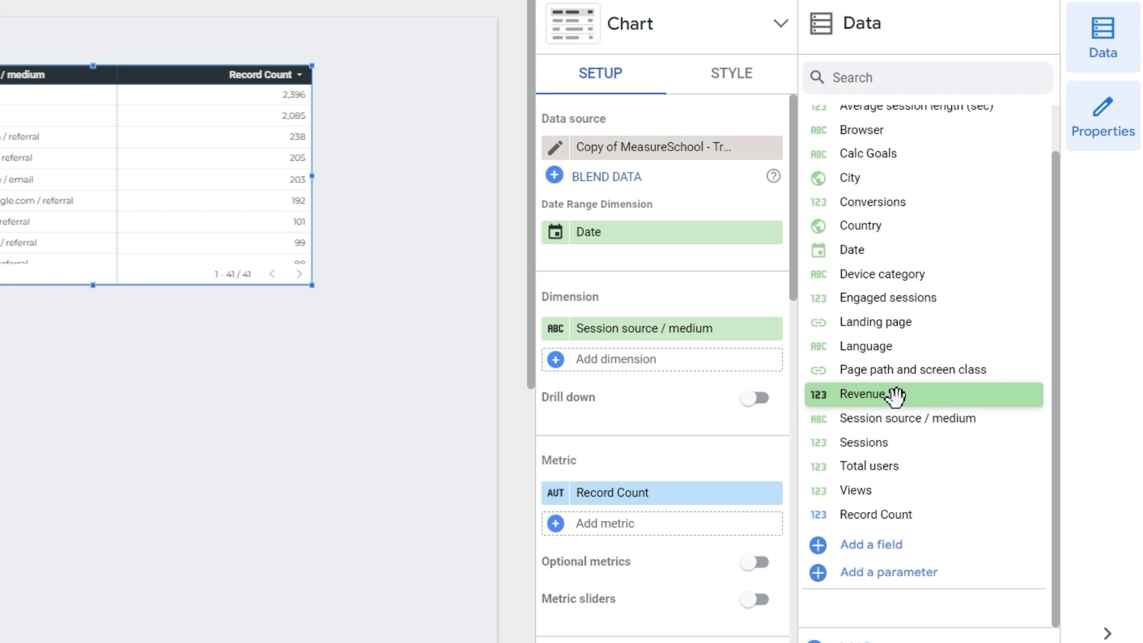
scroll(928, 376, up, 2)
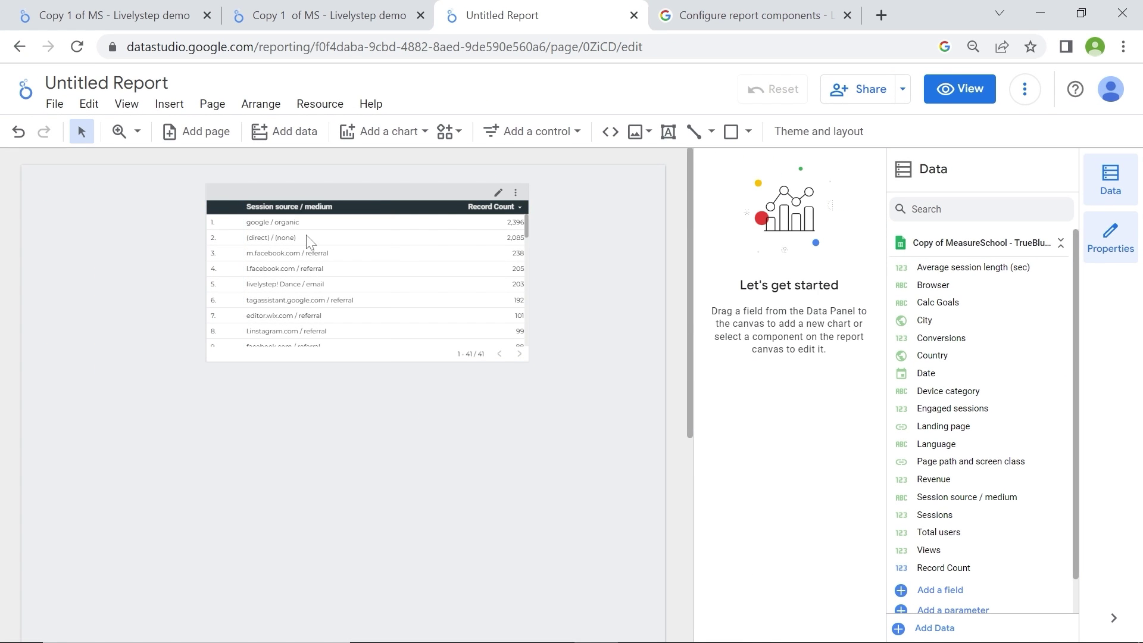
click(306, 254)
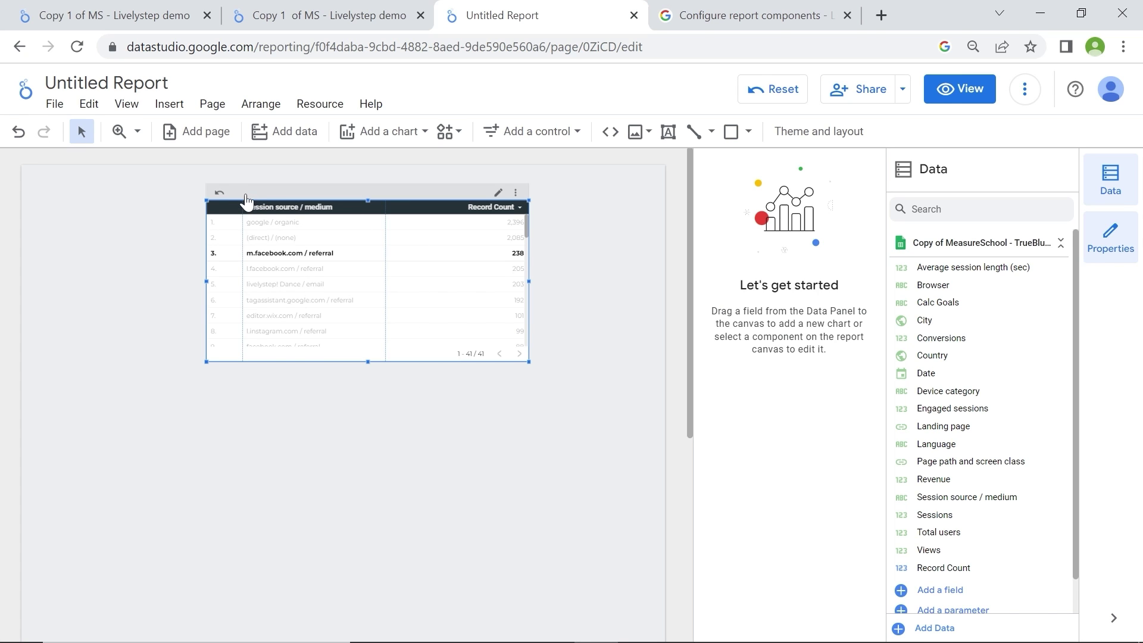
Clear the cross-filter and switch the table to City with Total users added.
click(219, 192)
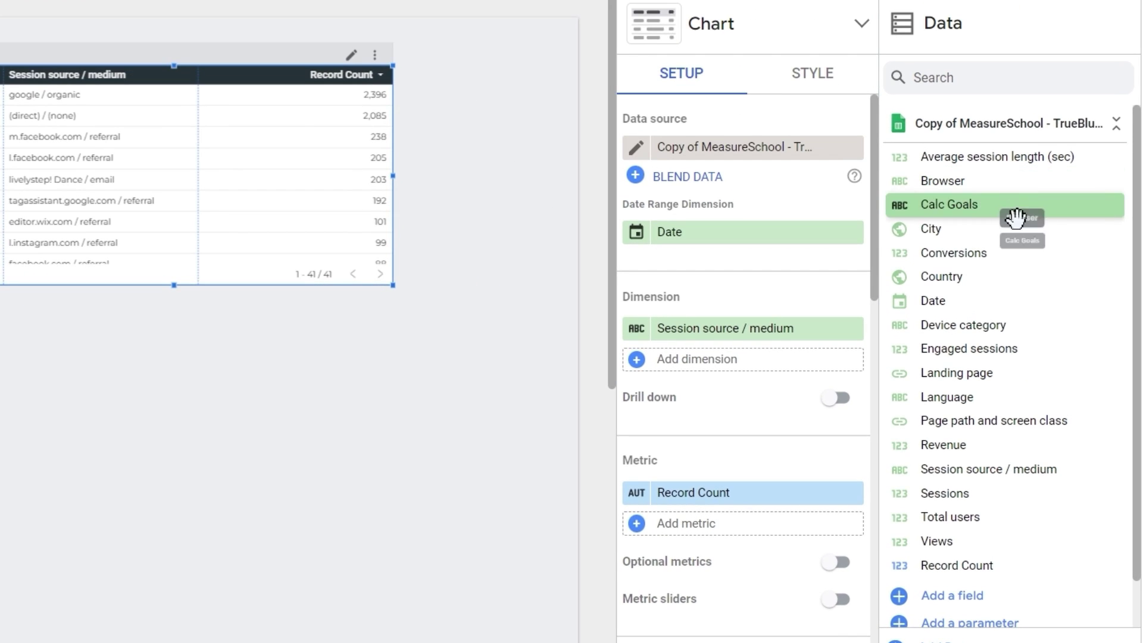
mouse_move(965, 230)
mouse_down()
mouse_move(728, 344)
mouse_move(727, 334)
mouse_up()
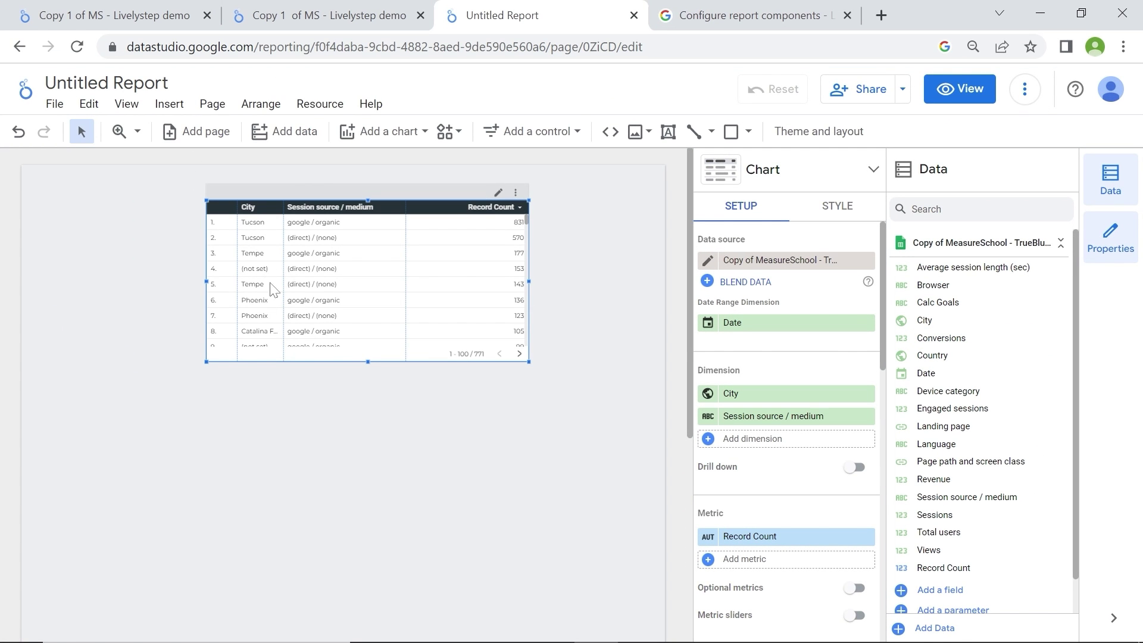
mouse_move(786, 416)
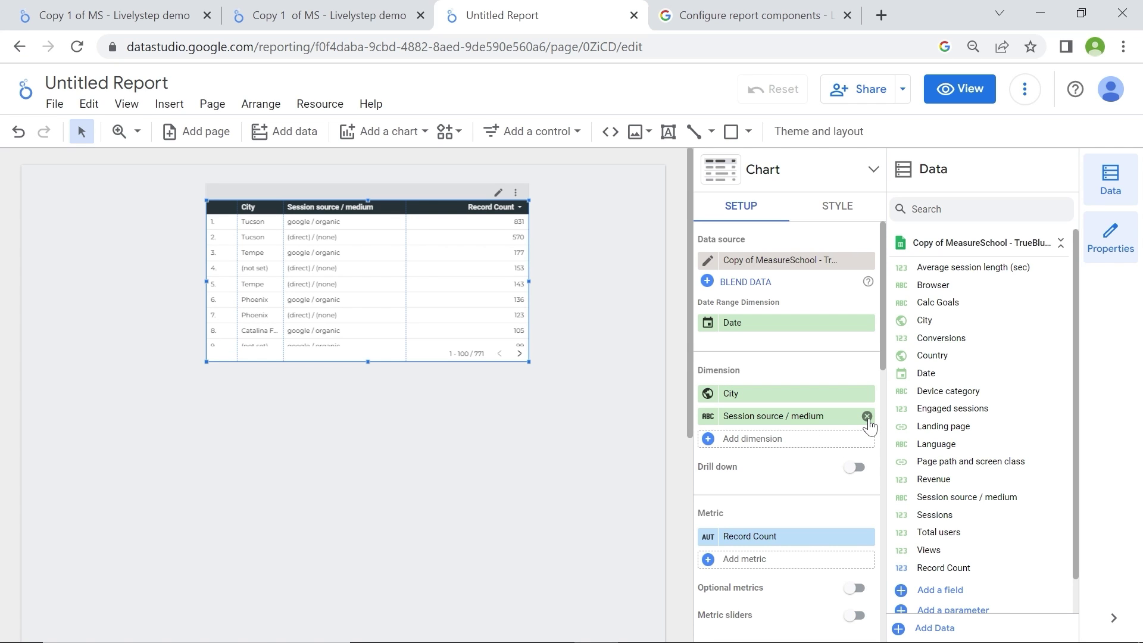
click(867, 416)
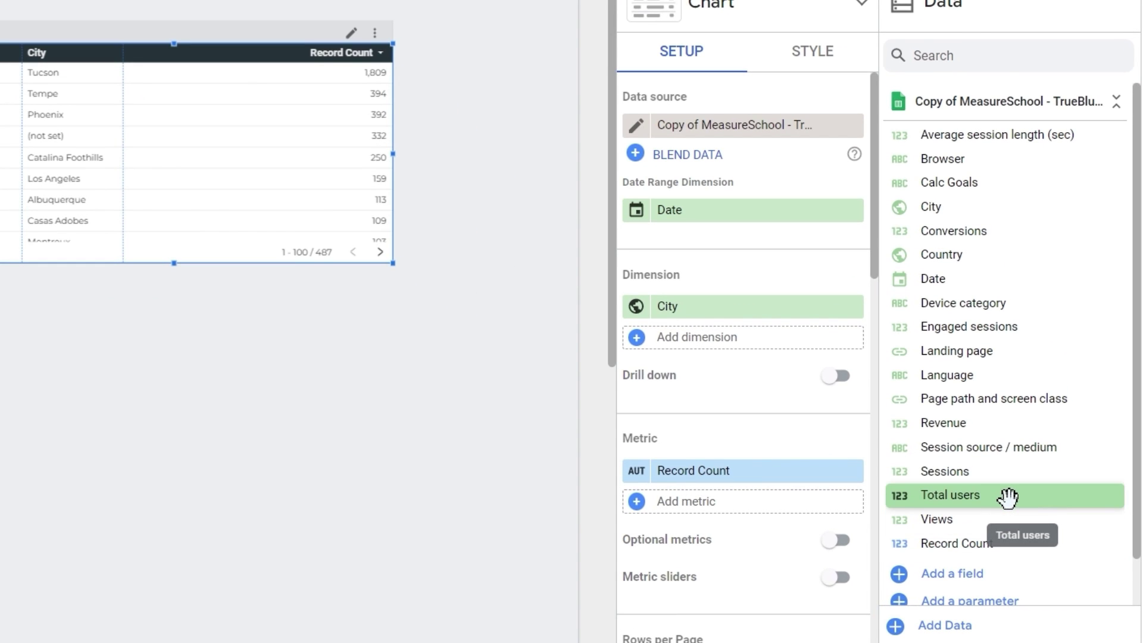
mouse_move(1005, 498)
mouse_down()
mouse_move(759, 499)
mouse_move(727, 474)
mouse_up()
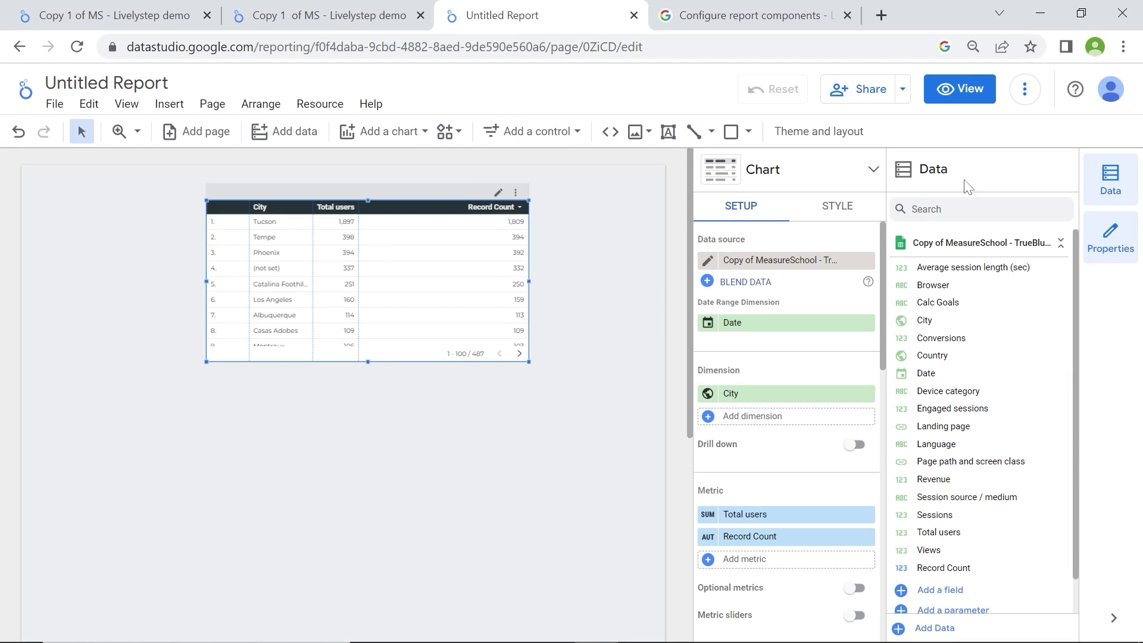
Browse the field list and City options without changes, then view the reference dashboard.
click(946, 208)
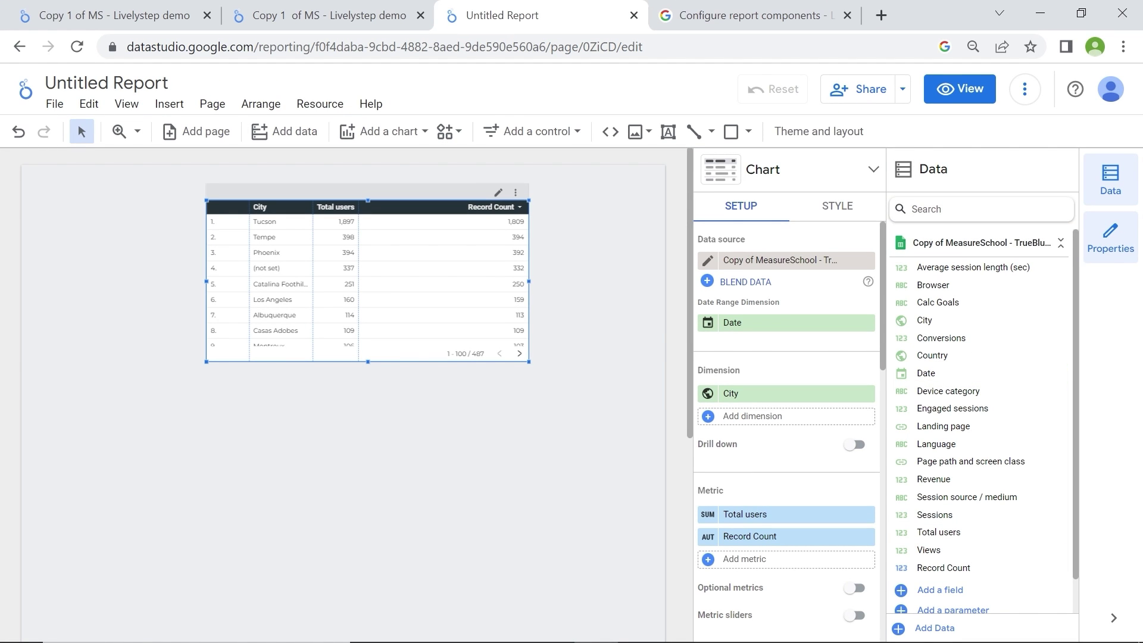
text(total)
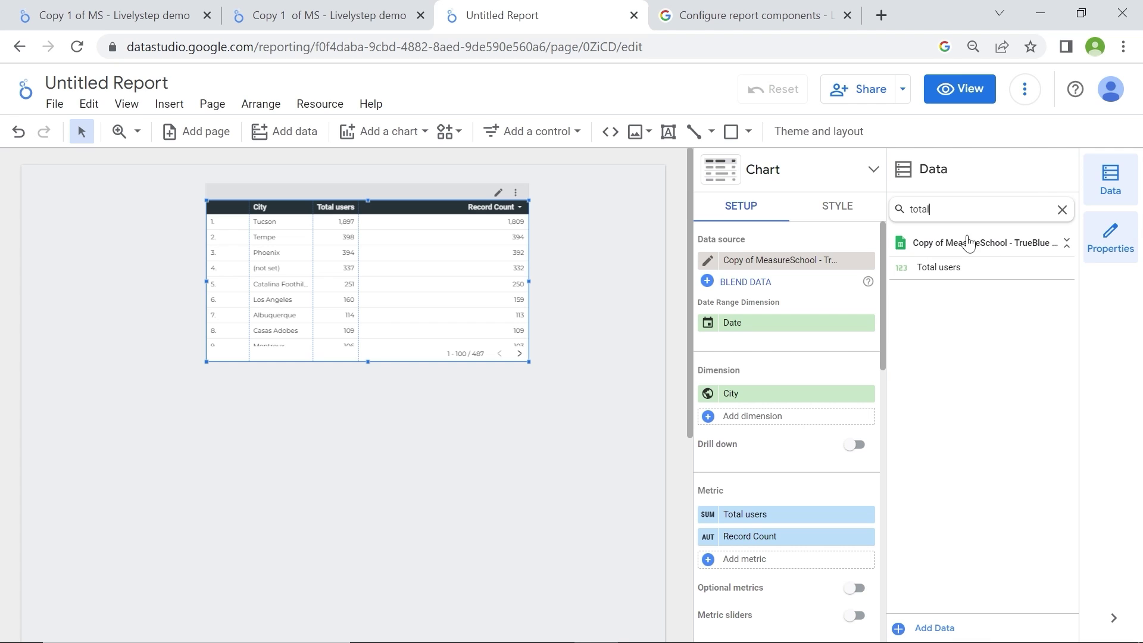
click(1062, 209)
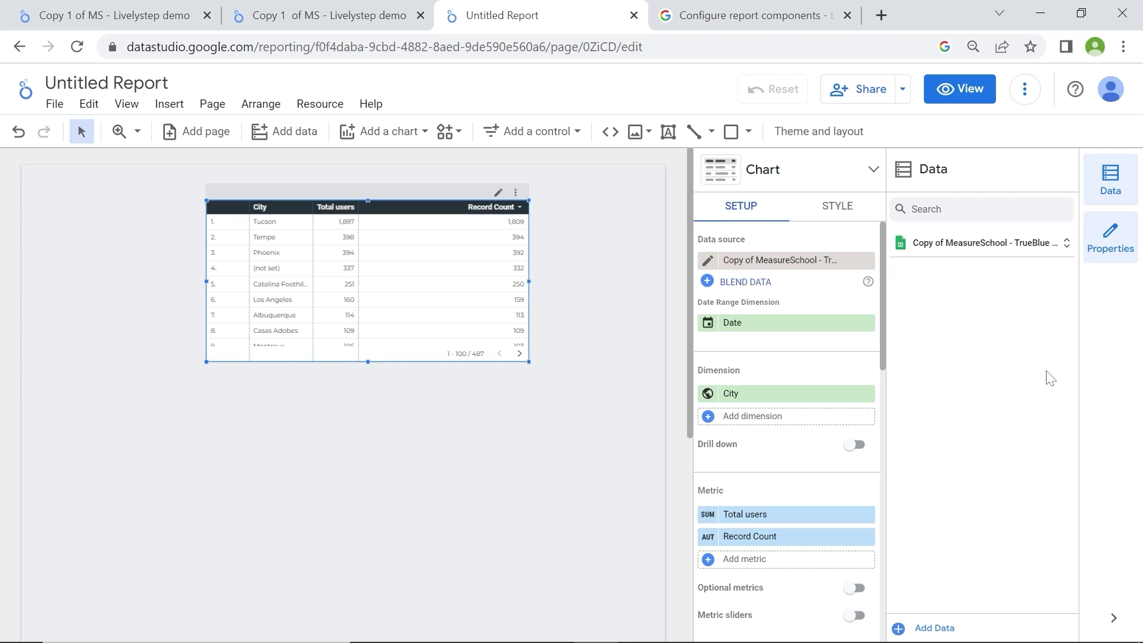
mouse_move(765, 394)
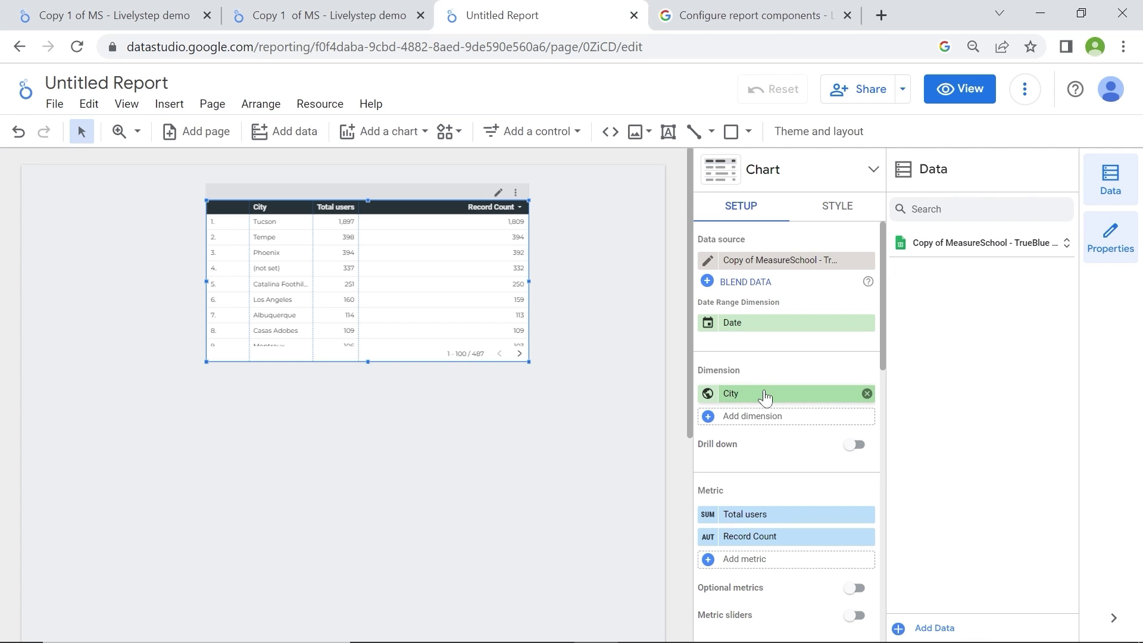
click(786, 396)
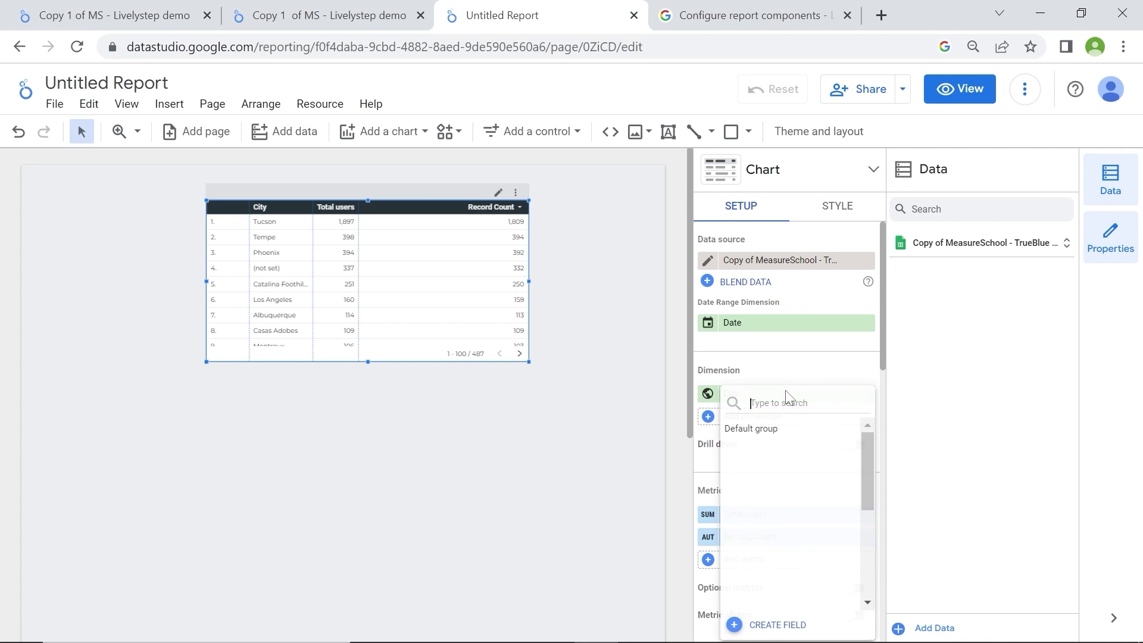
scroll(778, 478, down, 3)
scroll(778, 482, down, 1)
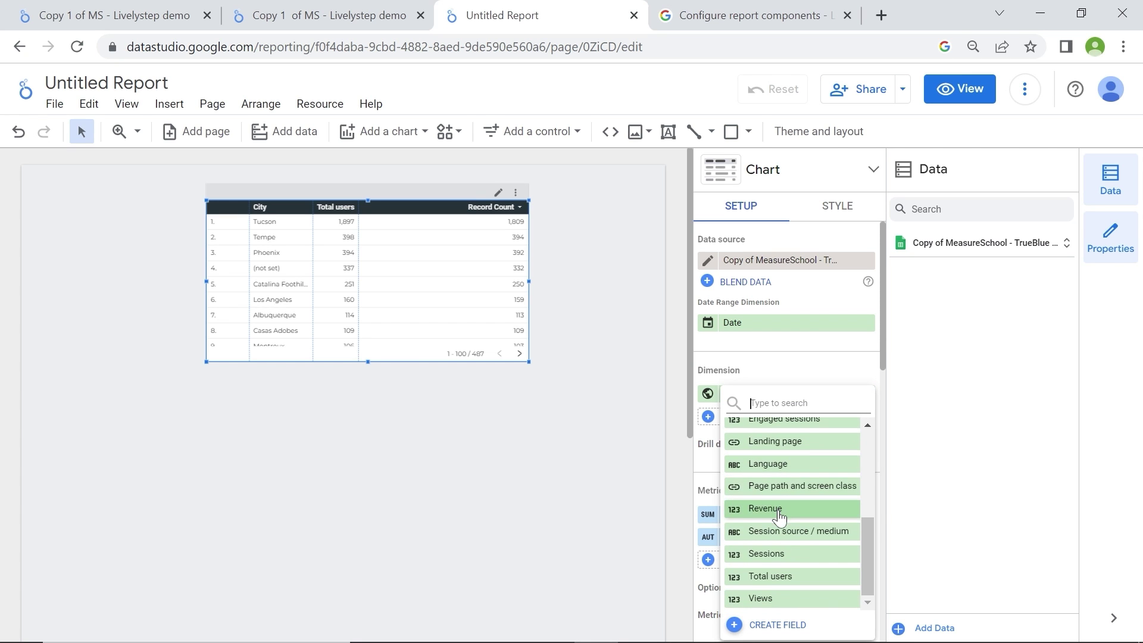
scroll(781, 509, up, 4)
click(581, 211)
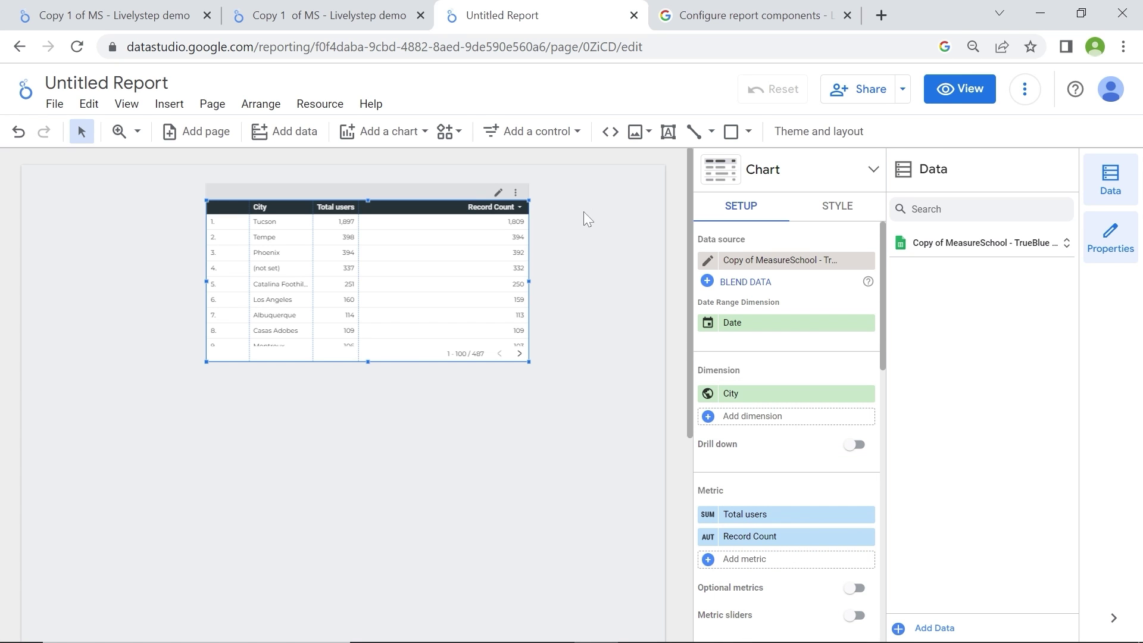
click(327, 11)
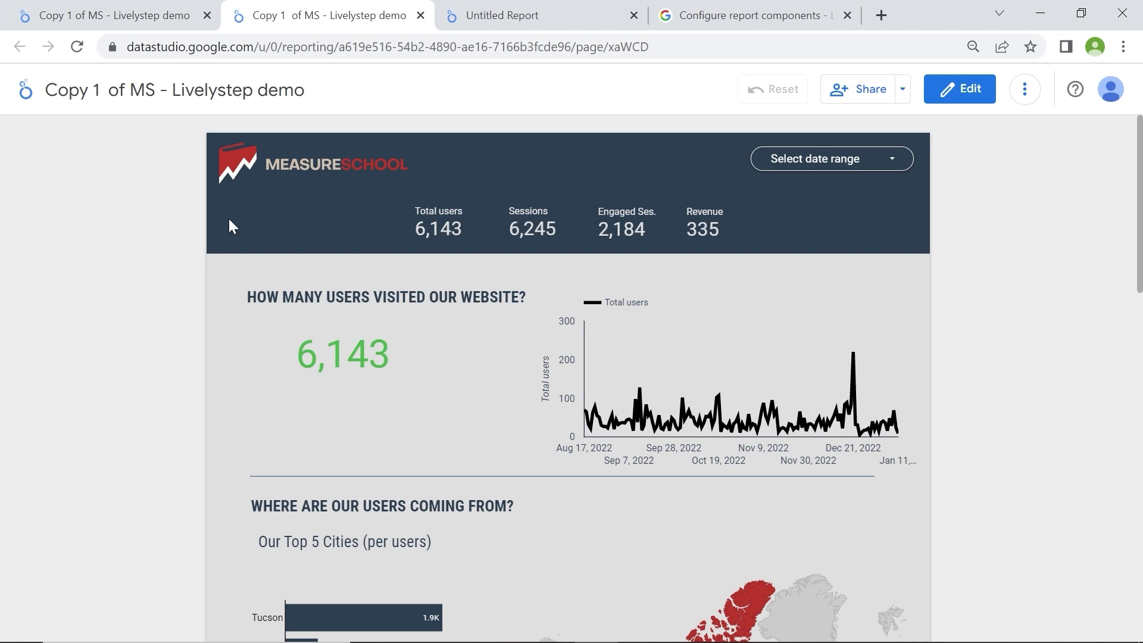
Inspect the reference dashboard's banner scorecards, then return to the untitled report.
mouse_move(411, 223)
mouse_down()
mouse_move(749, 235)
mouse_move(732, 244)
mouse_up()
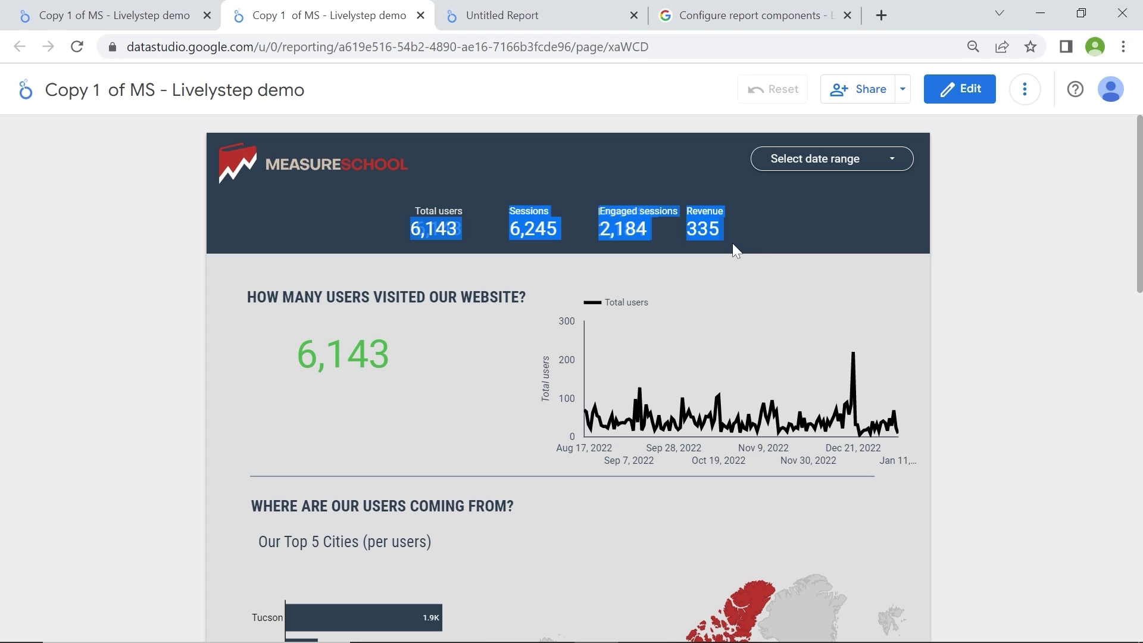
click(587, 168)
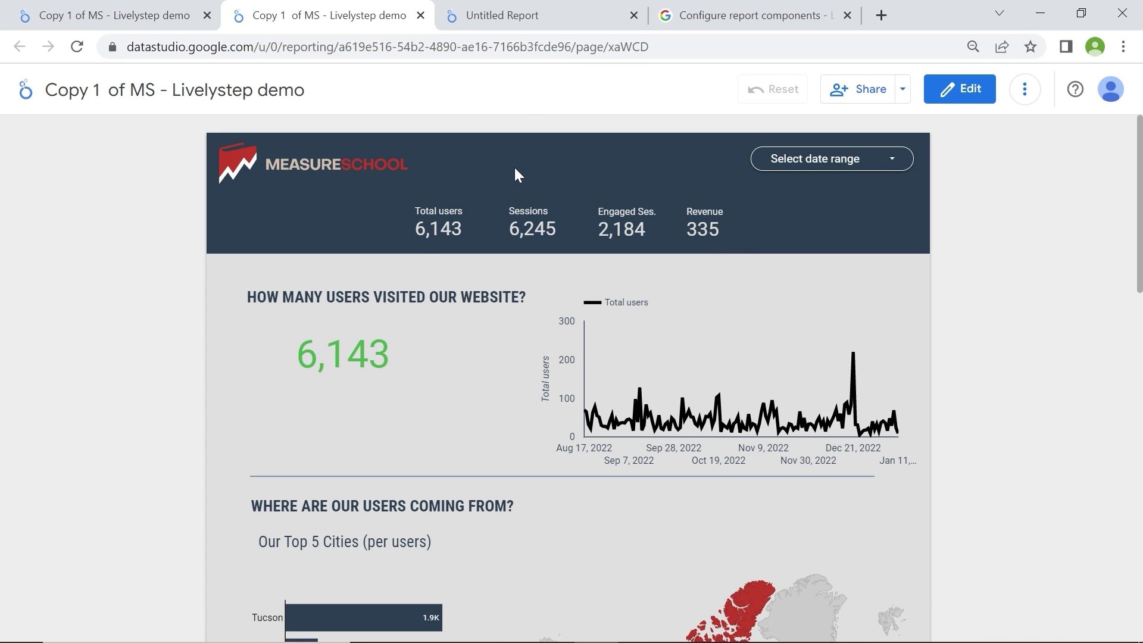
click(545, 10)
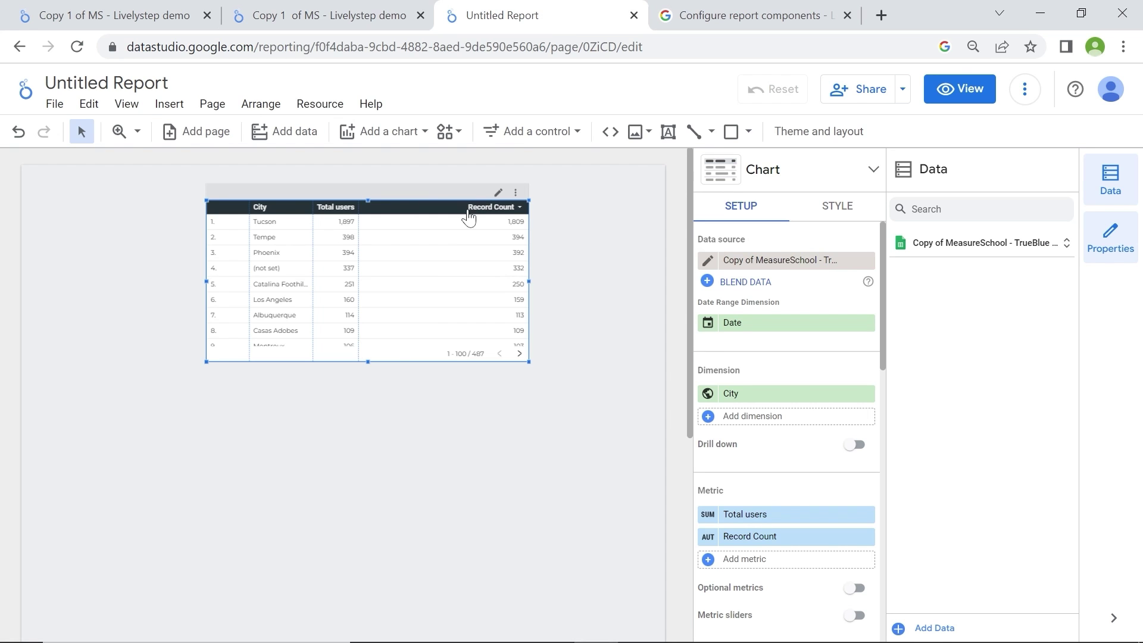
Delete the city table and draw a full-width rectangle banner along the page top.
key(Delete)
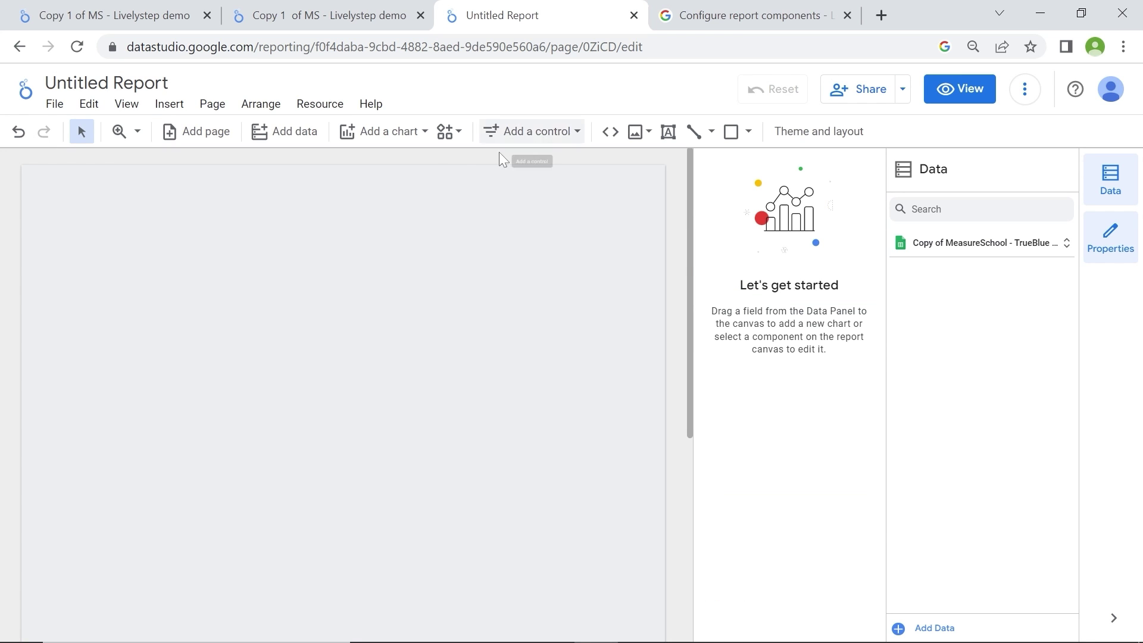
click(749, 132)
click(818, 170)
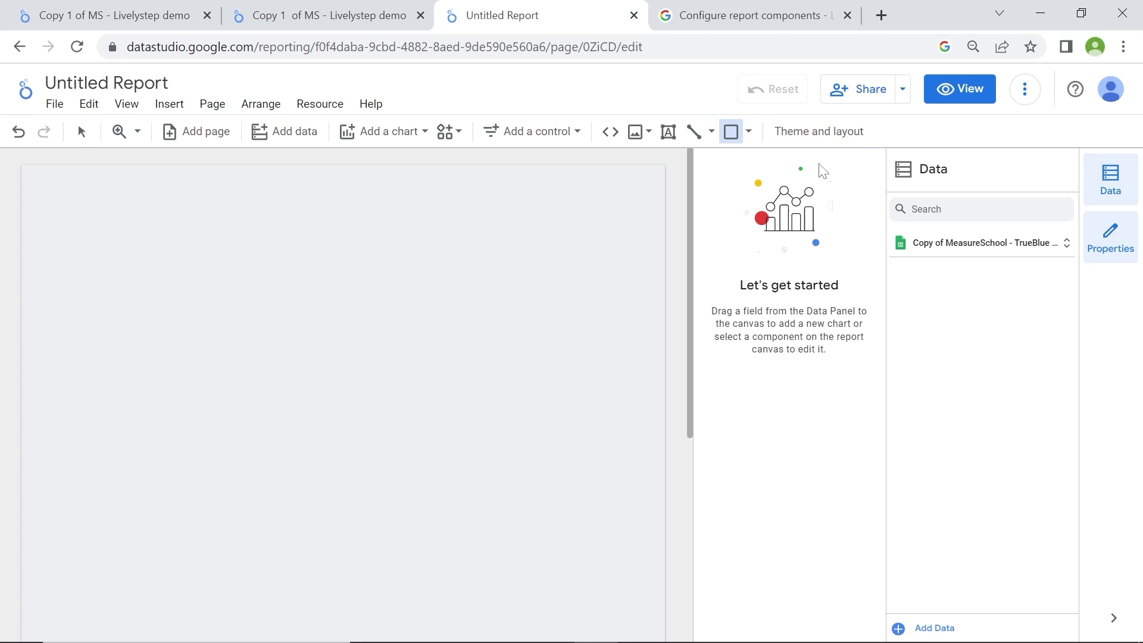
drag(37, 179, 656, 285)
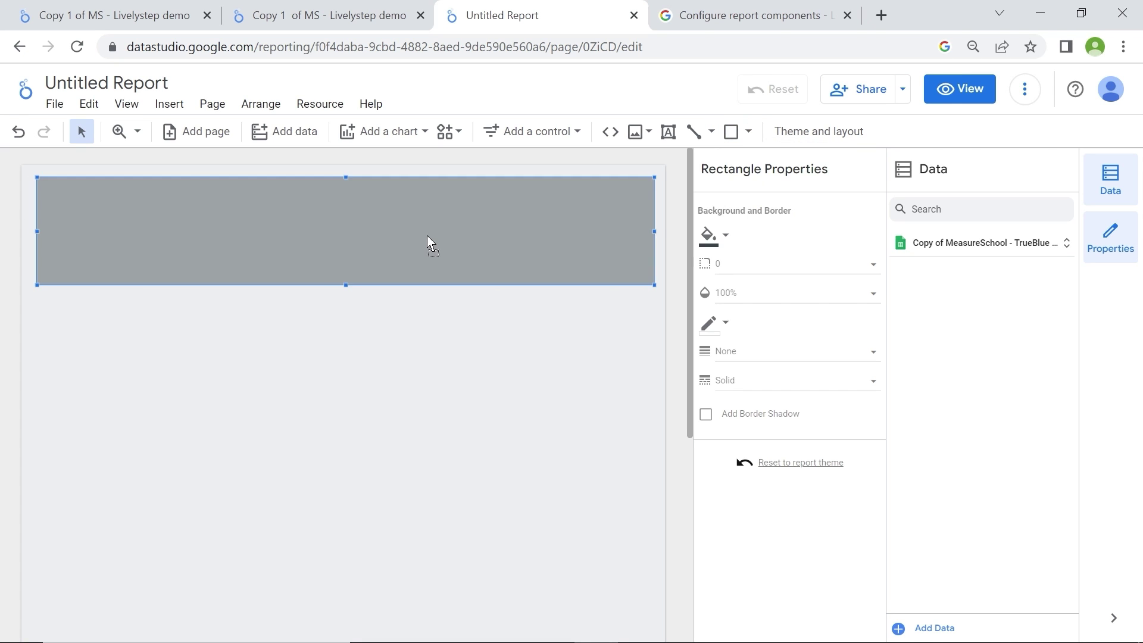
drag(427, 235, 416, 224)
drag(639, 218, 665, 219)
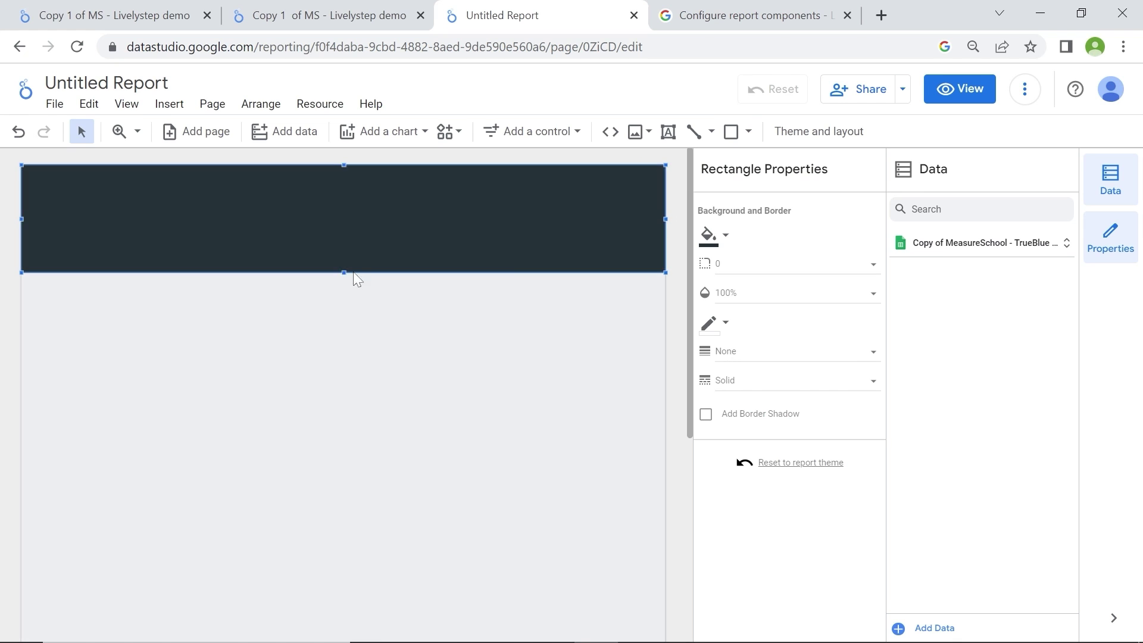
drag(330, 273, 349, 262)
key(Escape)
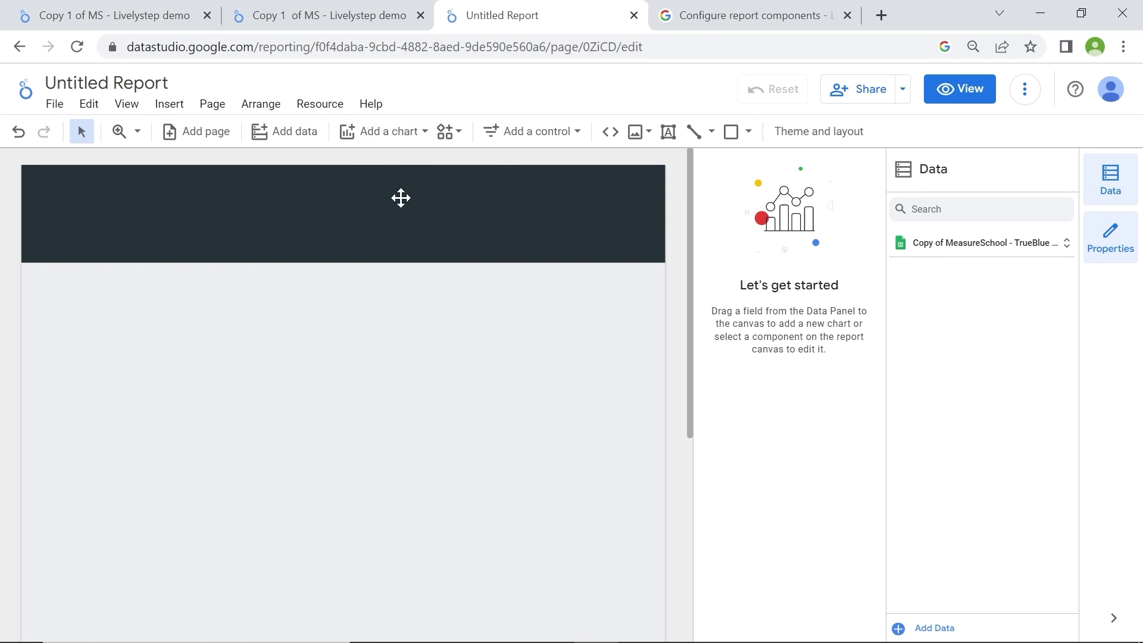
Place a scorecard on the dark banner and set its metric to Total users.
click(379, 135)
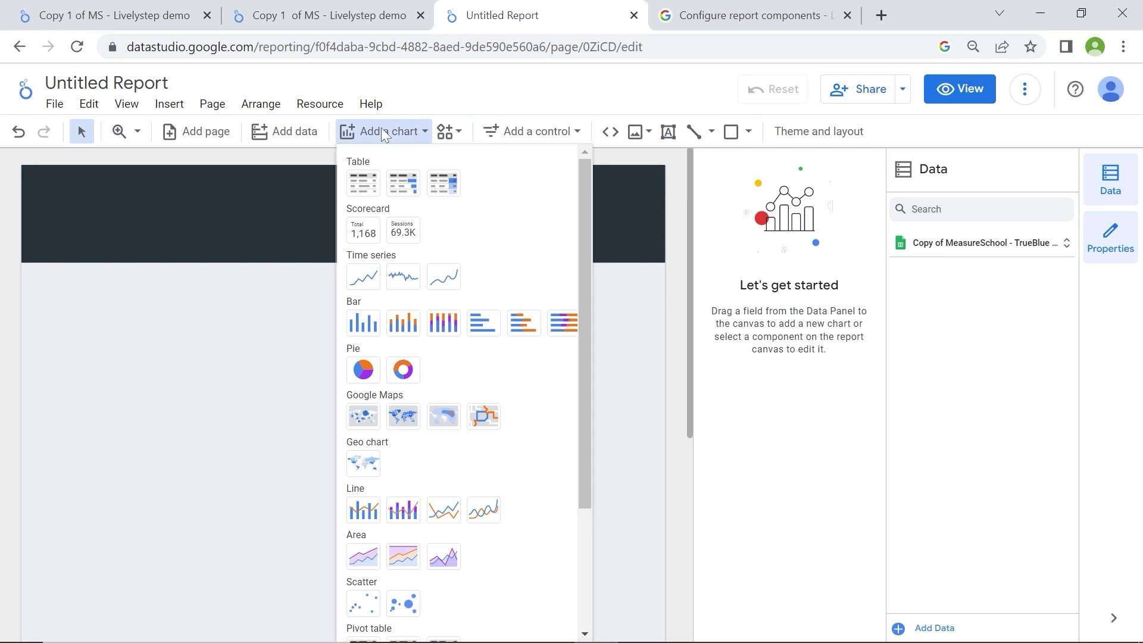
click(363, 231)
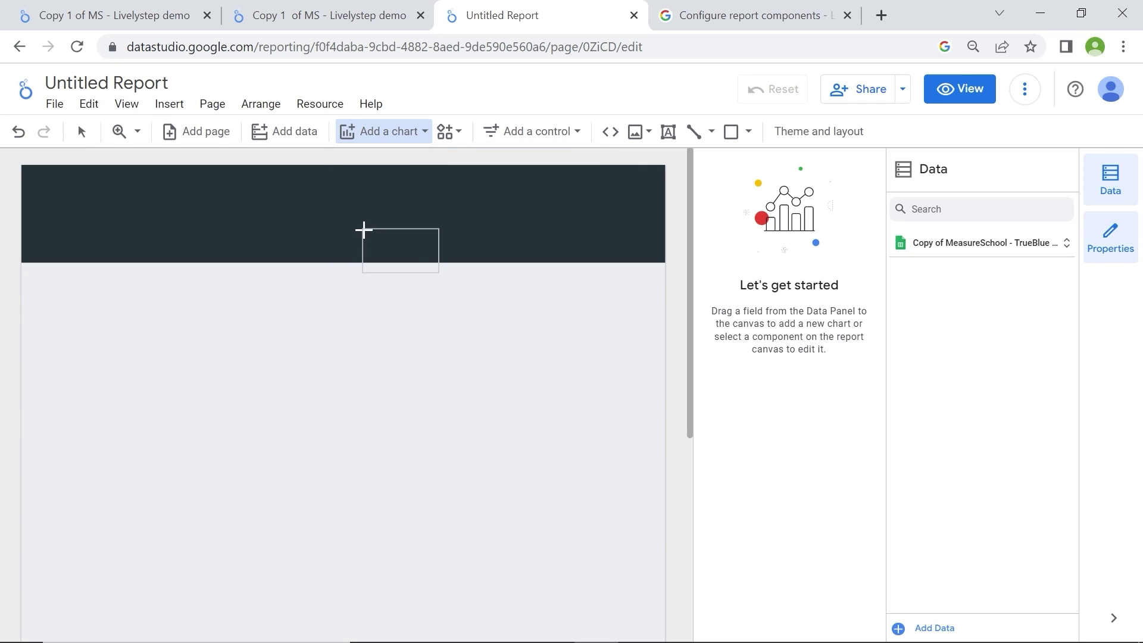
click(296, 192)
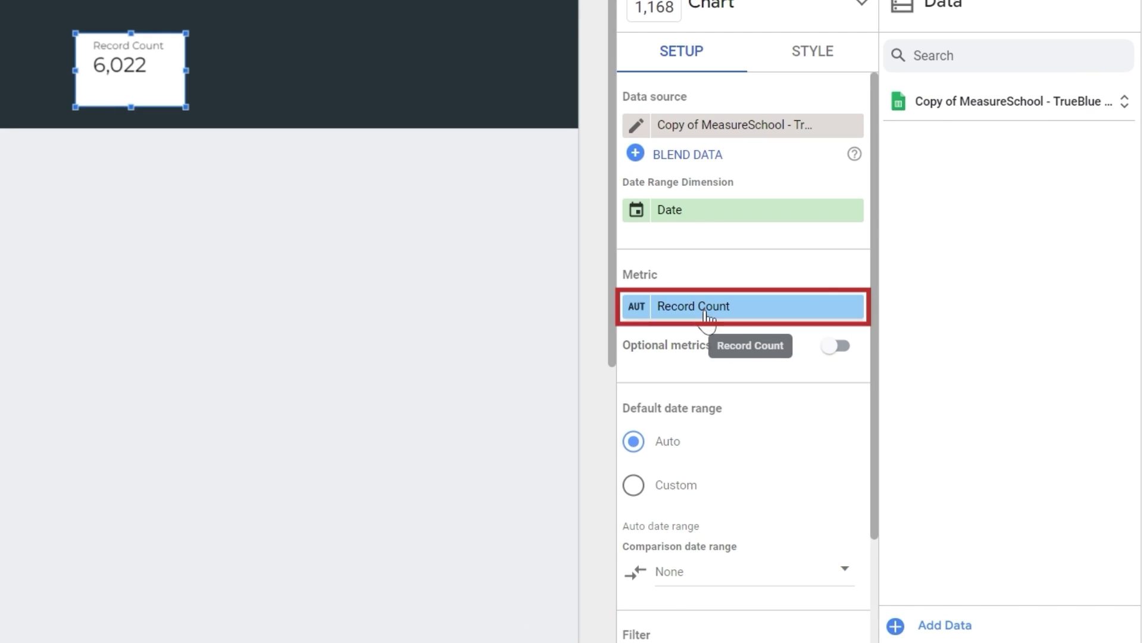
click(757, 395)
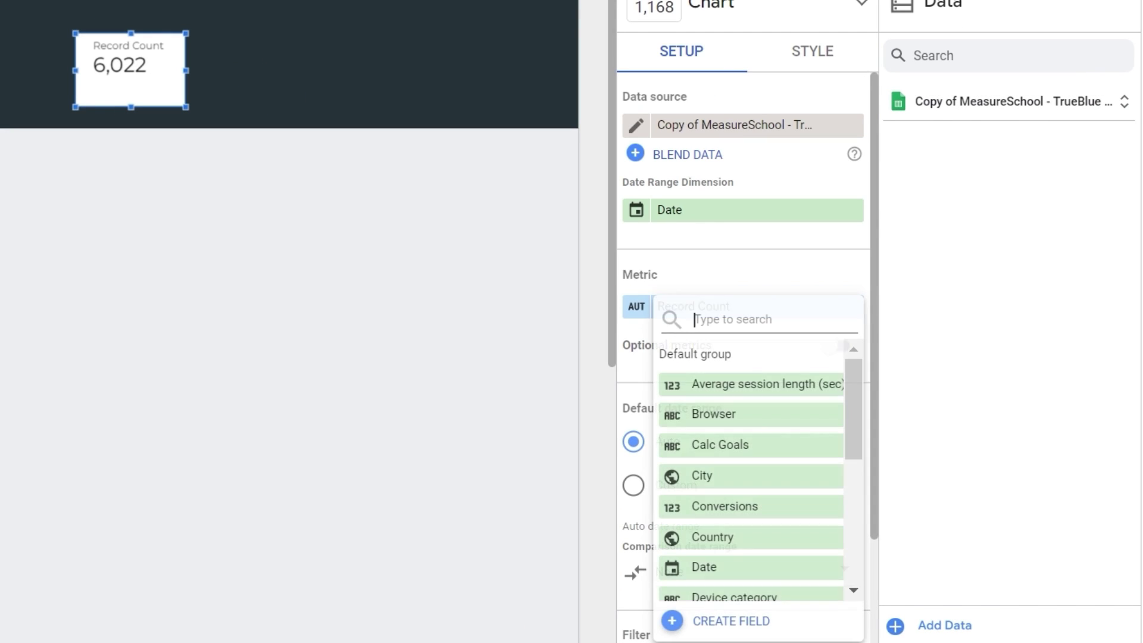
scroll(735, 455, down, 3)
scroll(759, 510, down, 1)
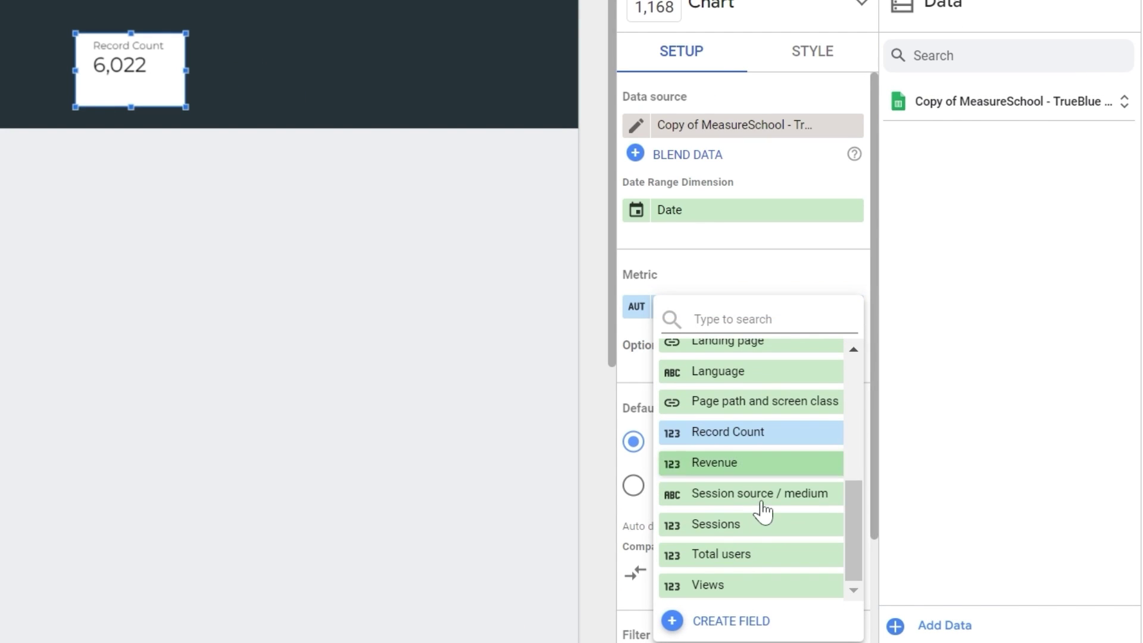
click(745, 557)
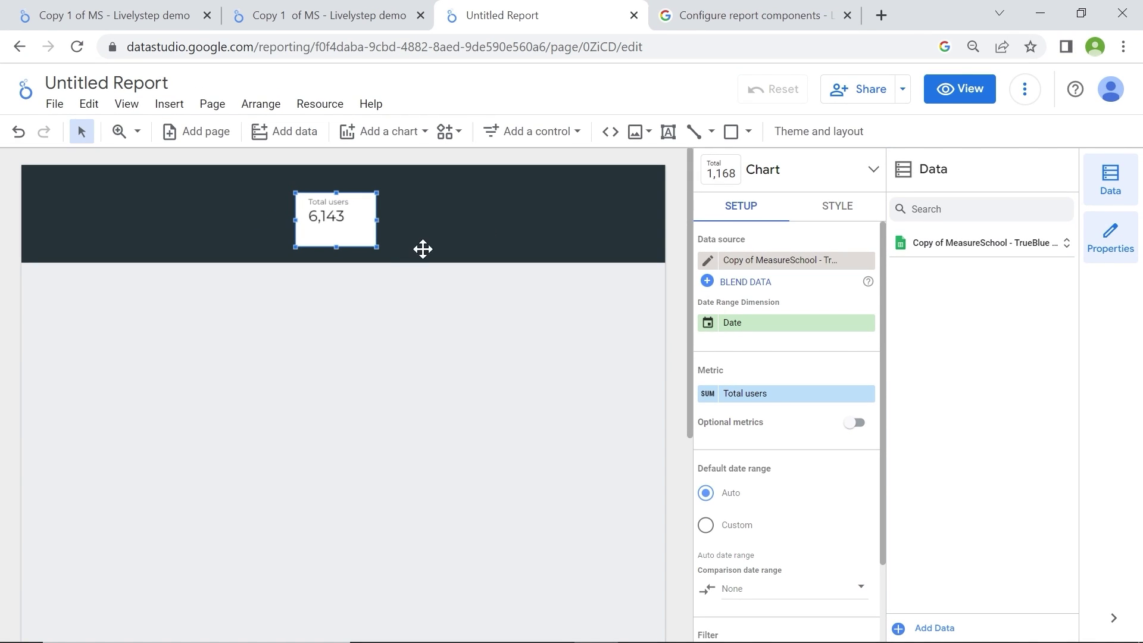
mouse_move(376, 232)
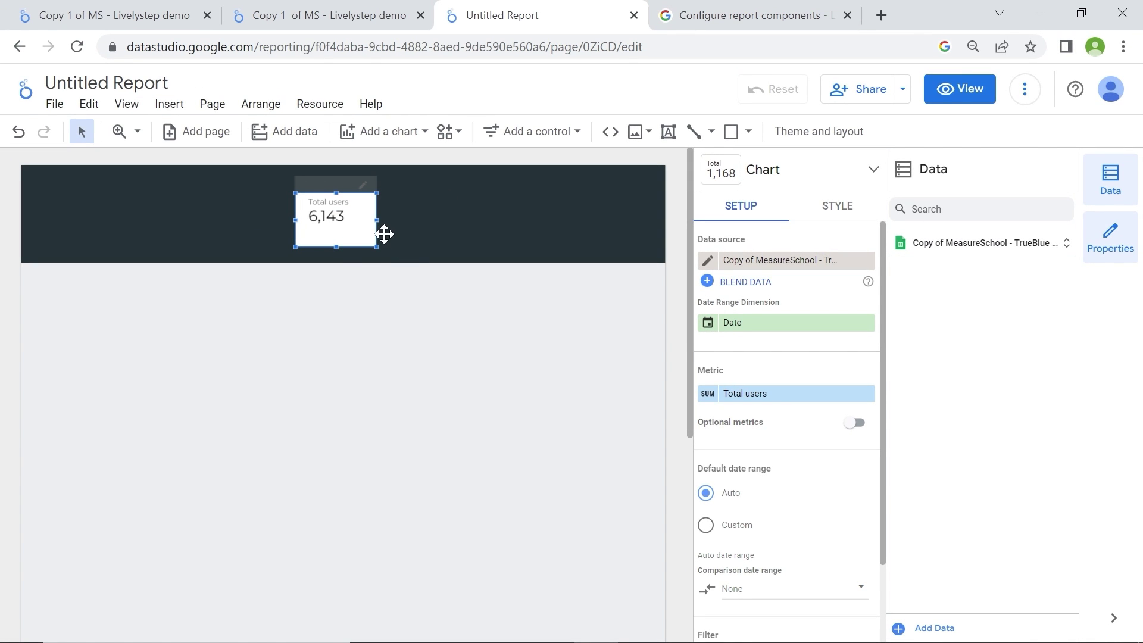
click(837, 207)
scroll(760, 369, down, 1)
scroll(765, 363, down, 1)
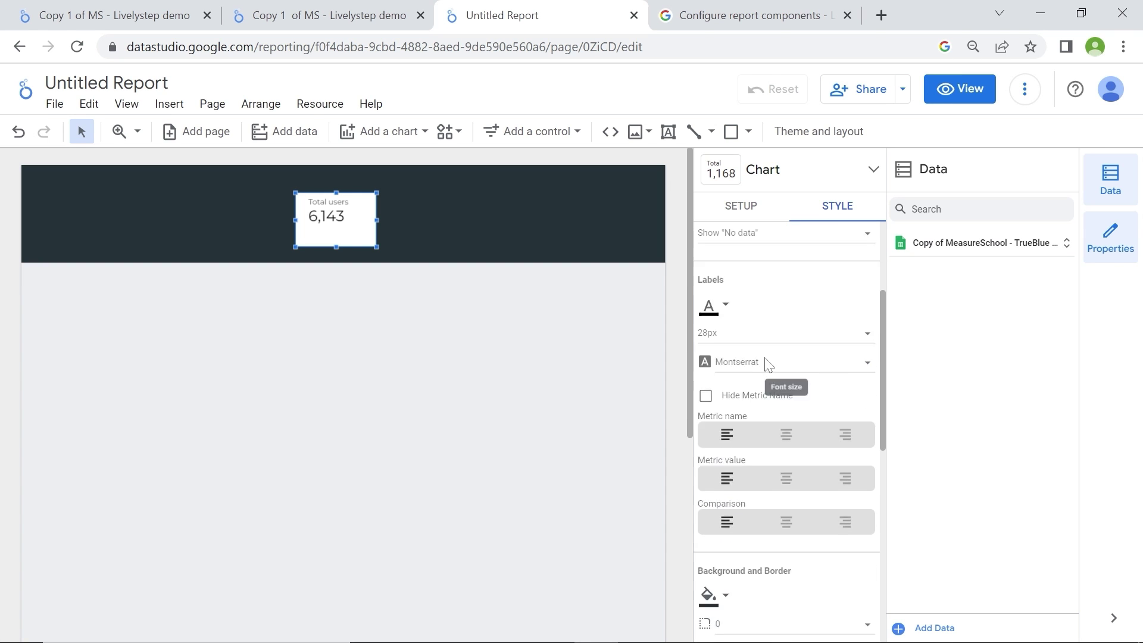
scroll(769, 355, down, 2)
scroll(774, 350, down, 2)
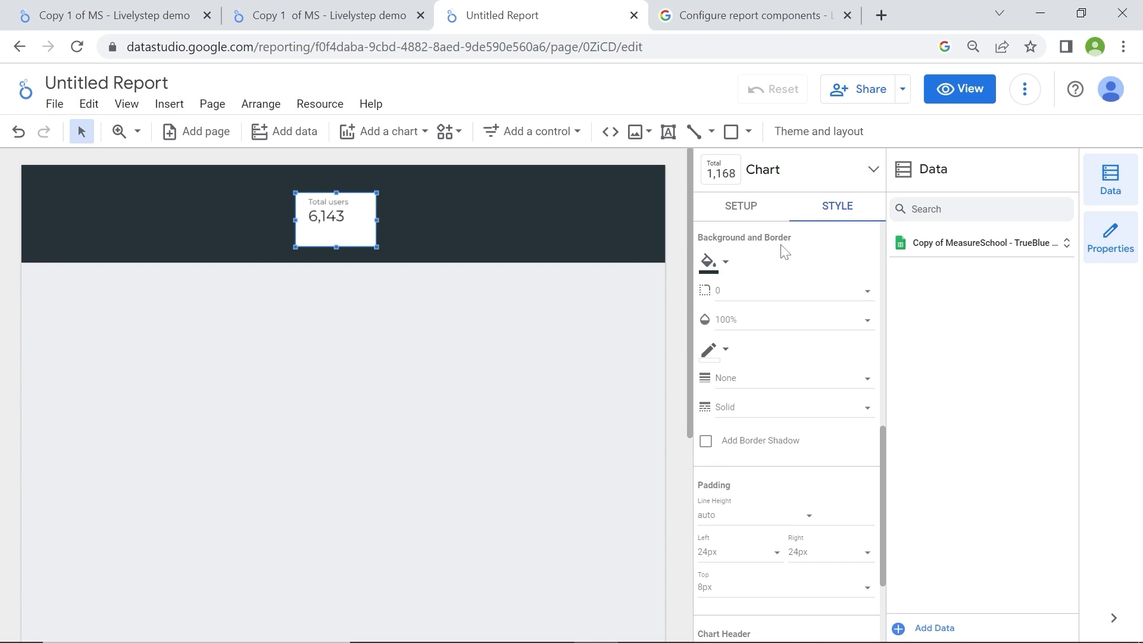
Give the Total users scorecard a transparent background and white label text.
click(726, 265)
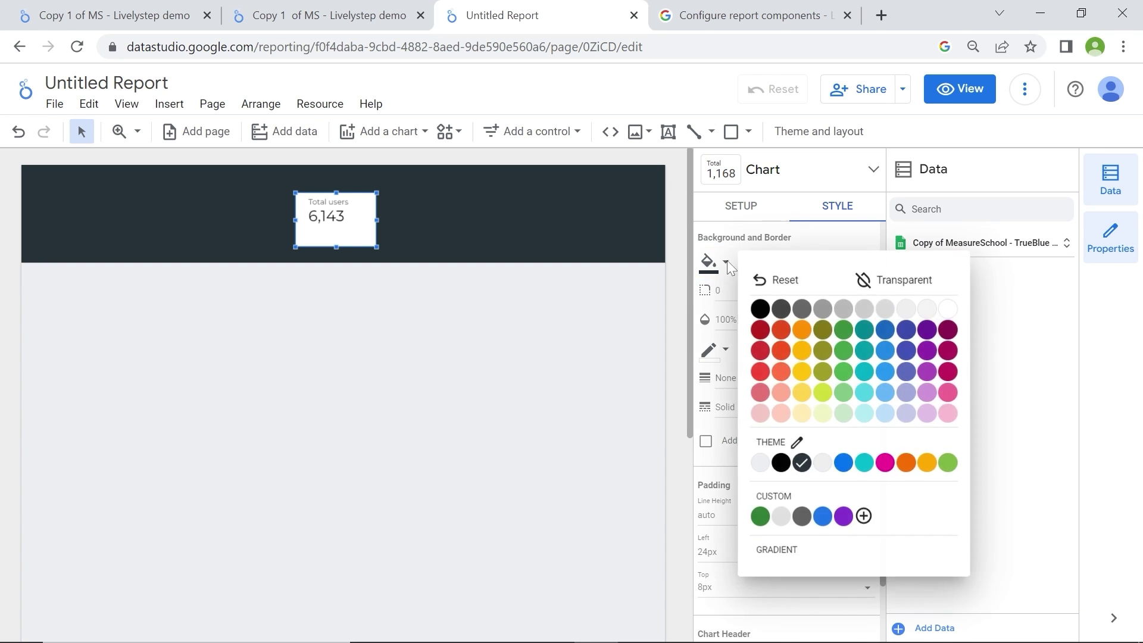
click(890, 280)
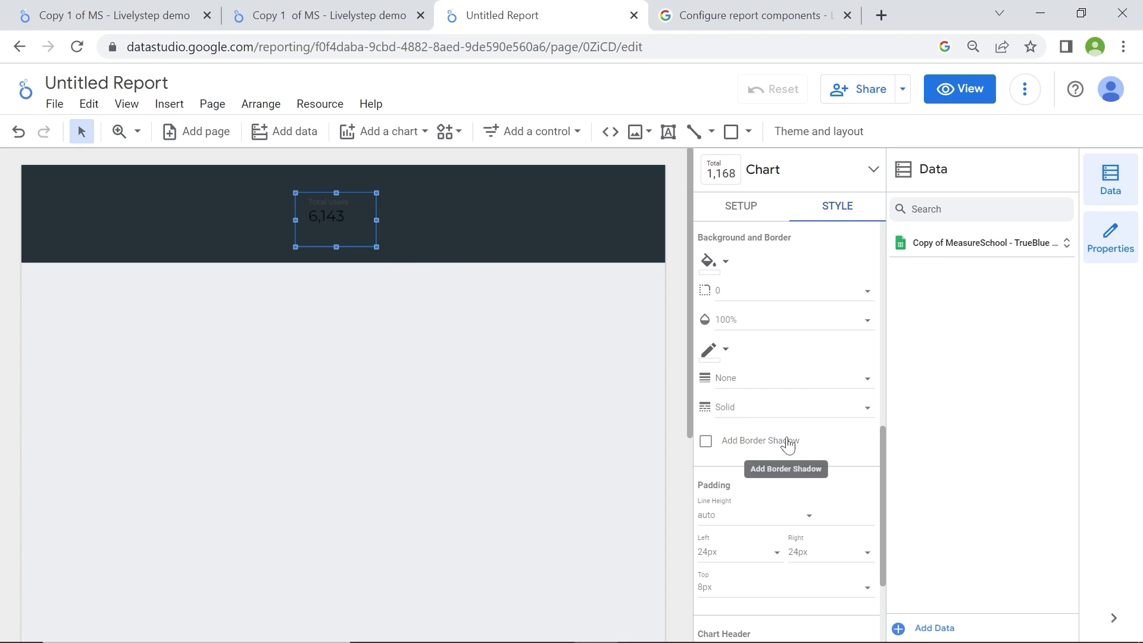
scroll(787, 442, up, 4)
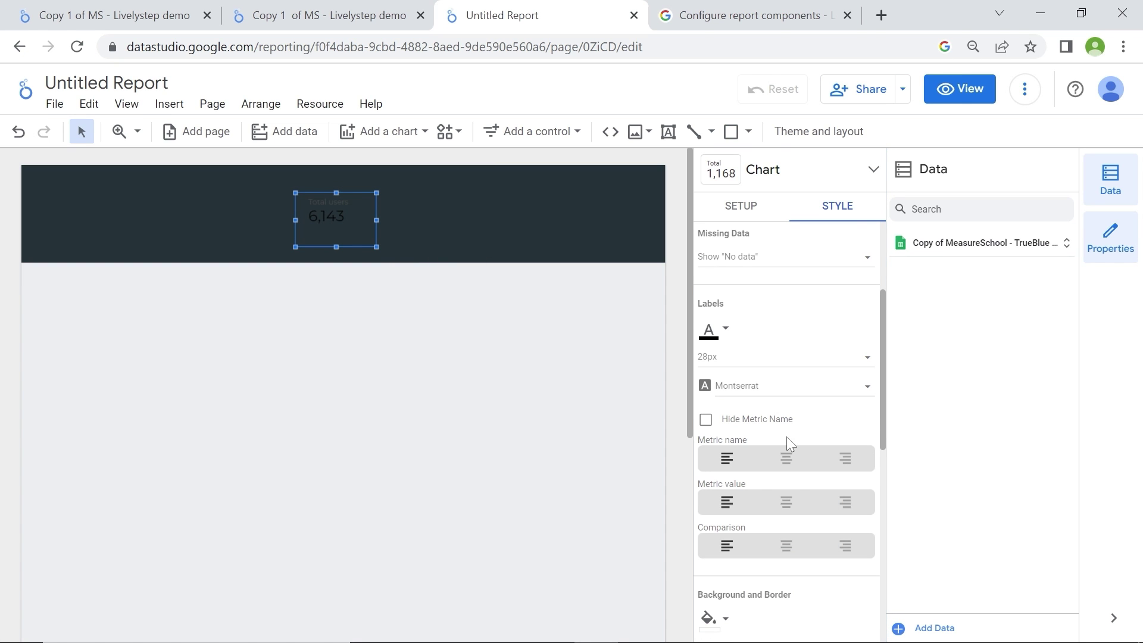
click(725, 329)
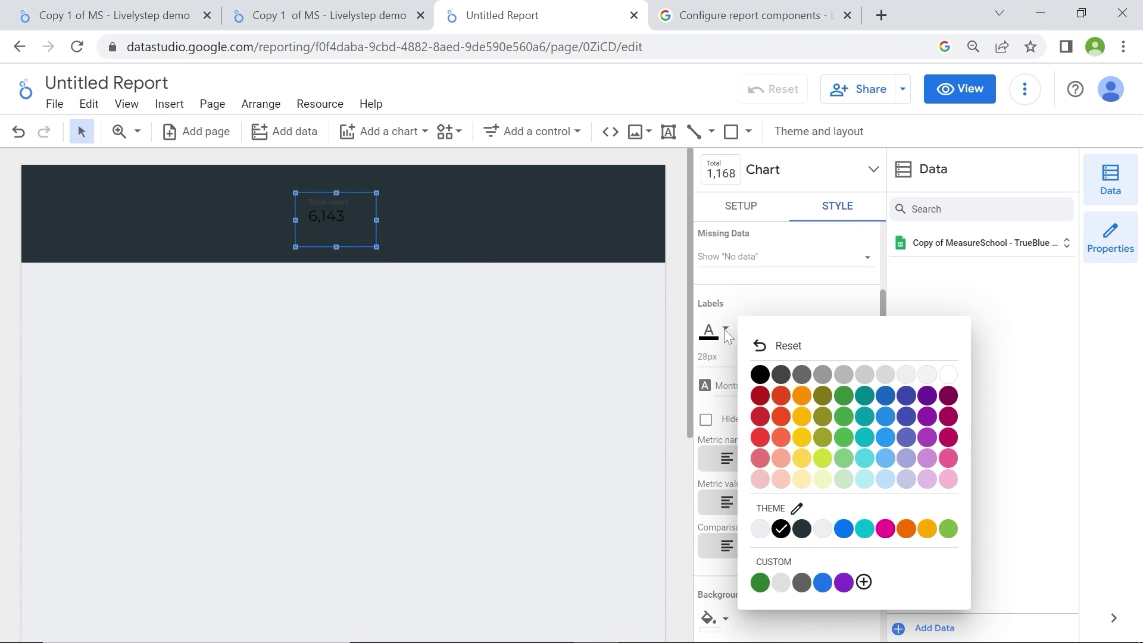
click(948, 376)
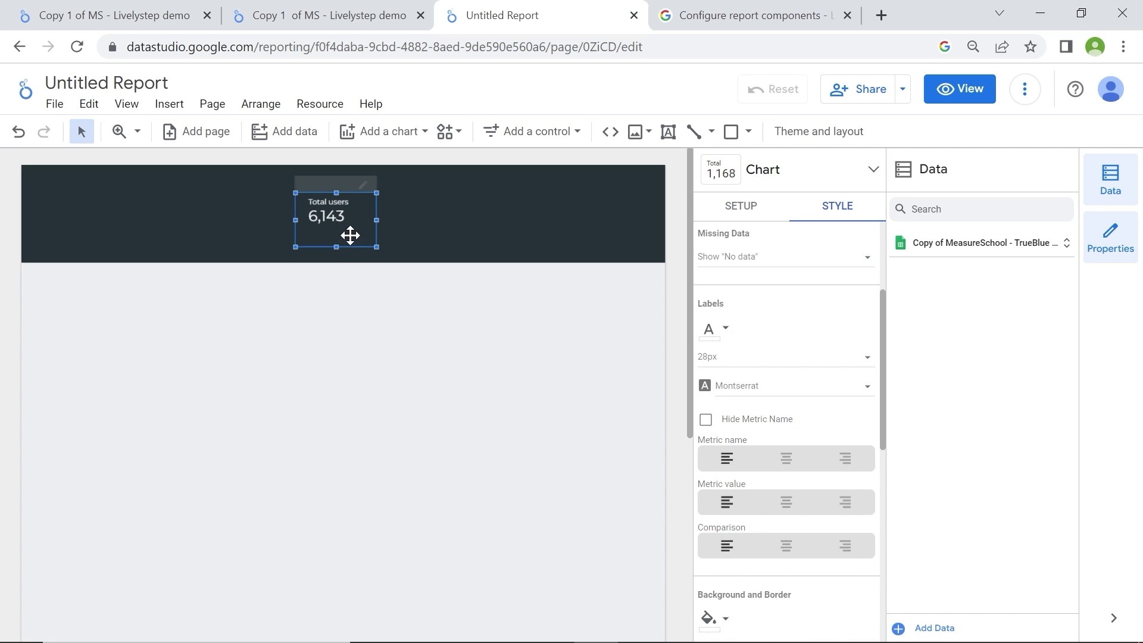
Lower the scorecard to the header's bottom and compare with the reference report.
mouse_move(348, 237)
mouse_down()
mouse_move(341, 253)
mouse_move(345, 243)
mouse_up()
click(321, 15)
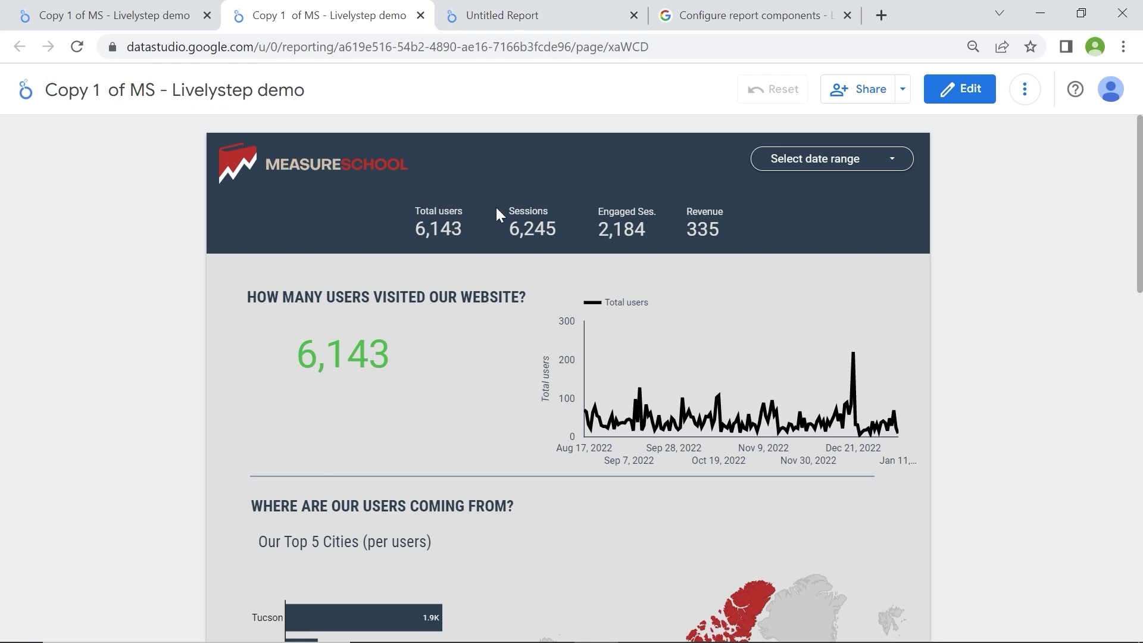
click(500, 15)
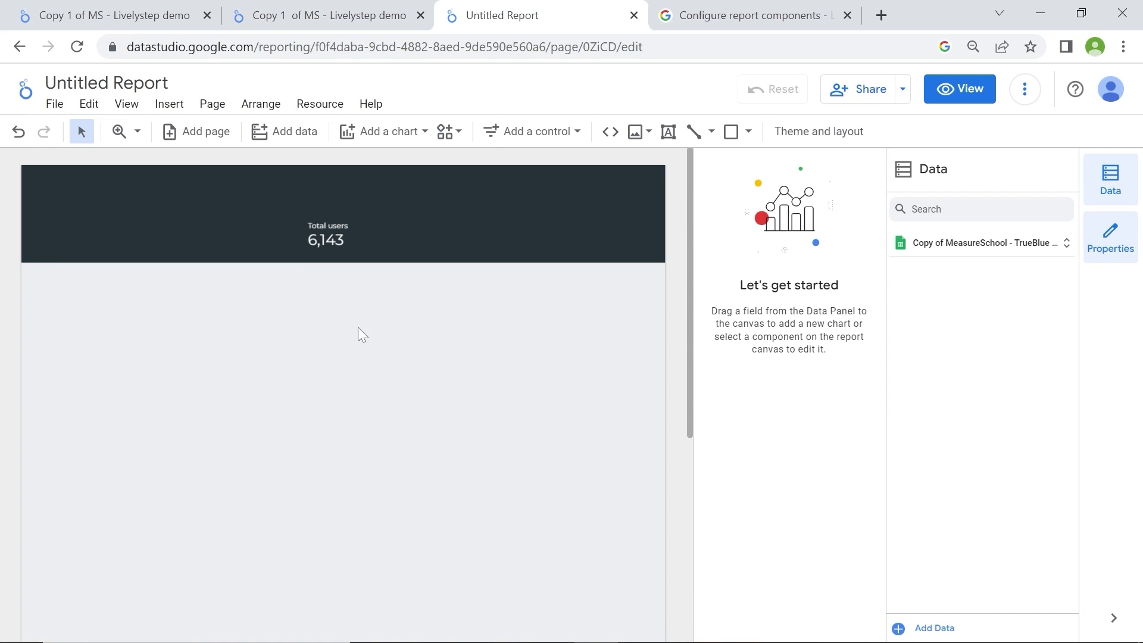
Duplicate the Total users scorecard and place the copy beside the original.
click(324, 234)
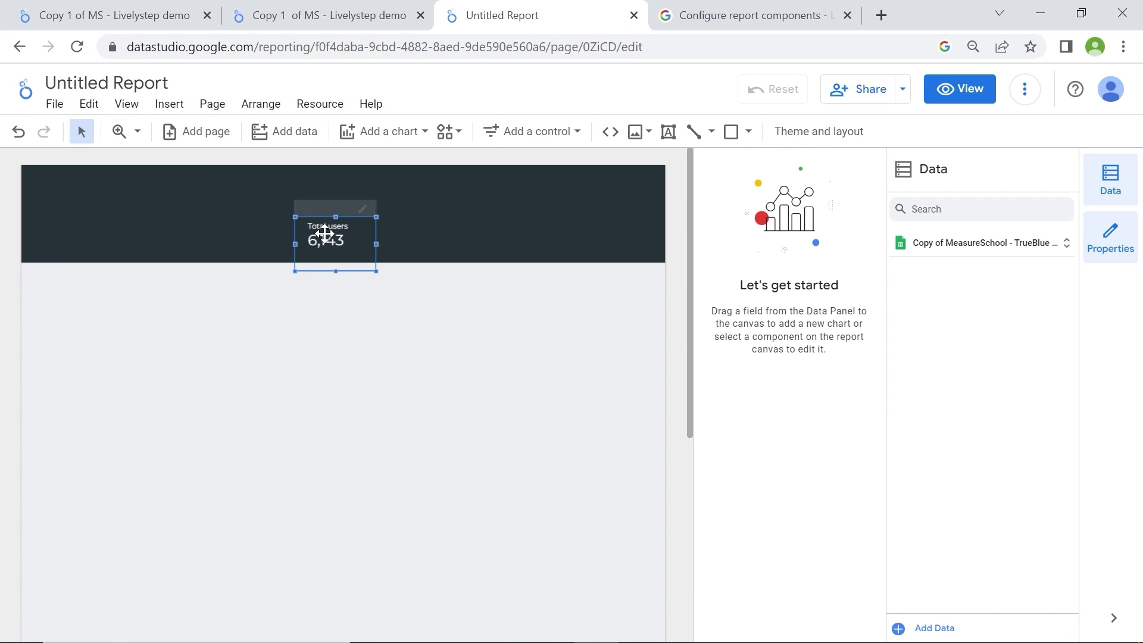
right_click(324, 234)
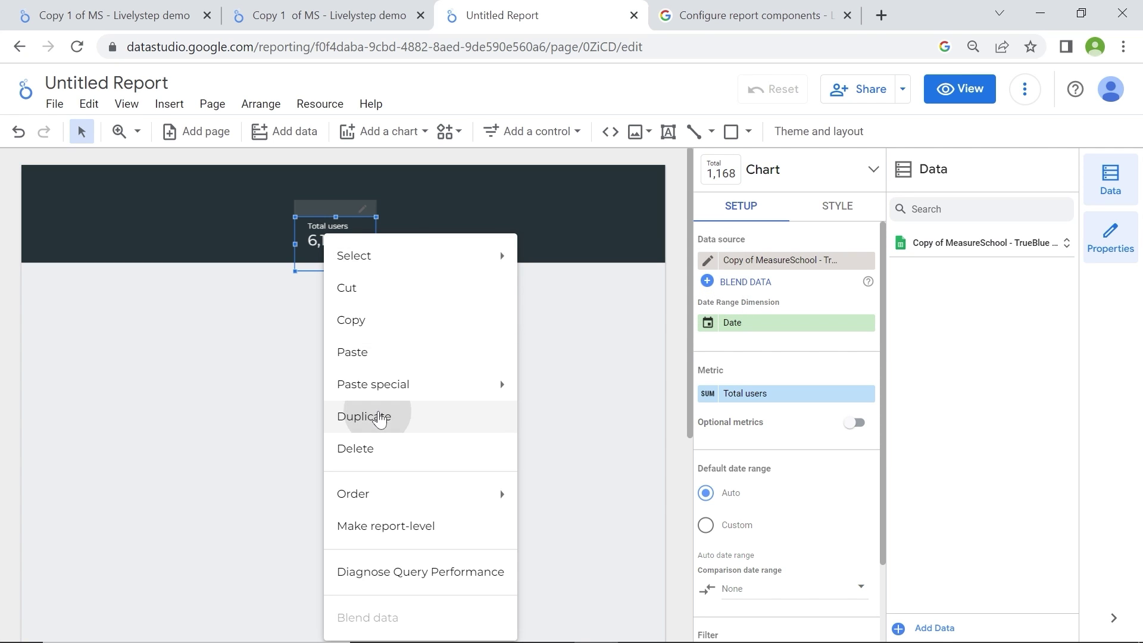
click(384, 417)
drag(346, 253, 397, 240)
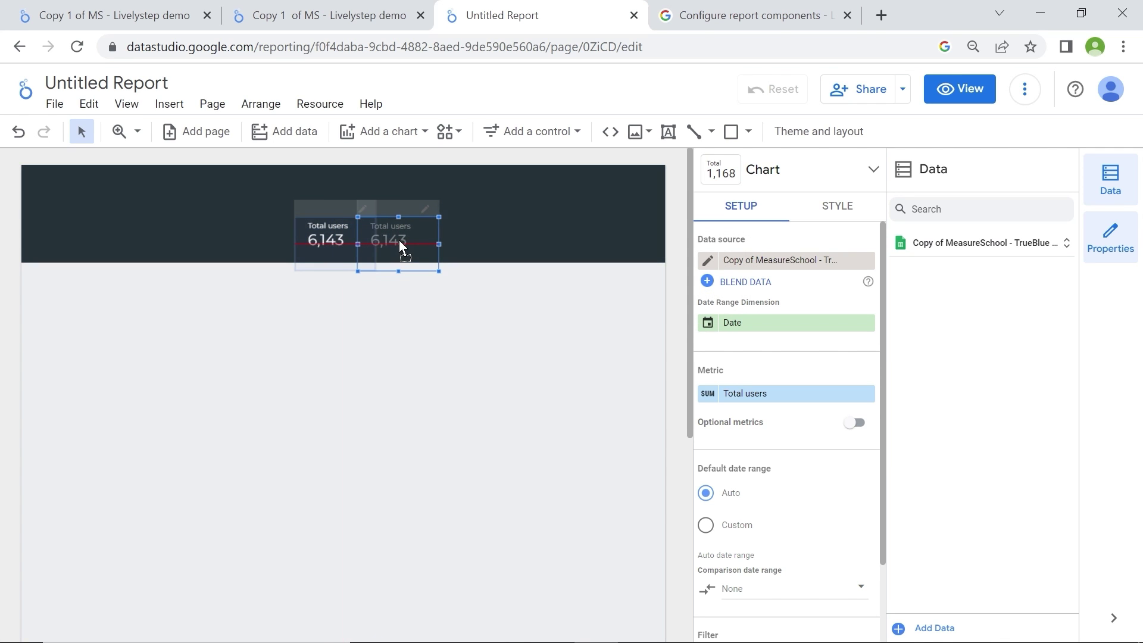
click(387, 314)
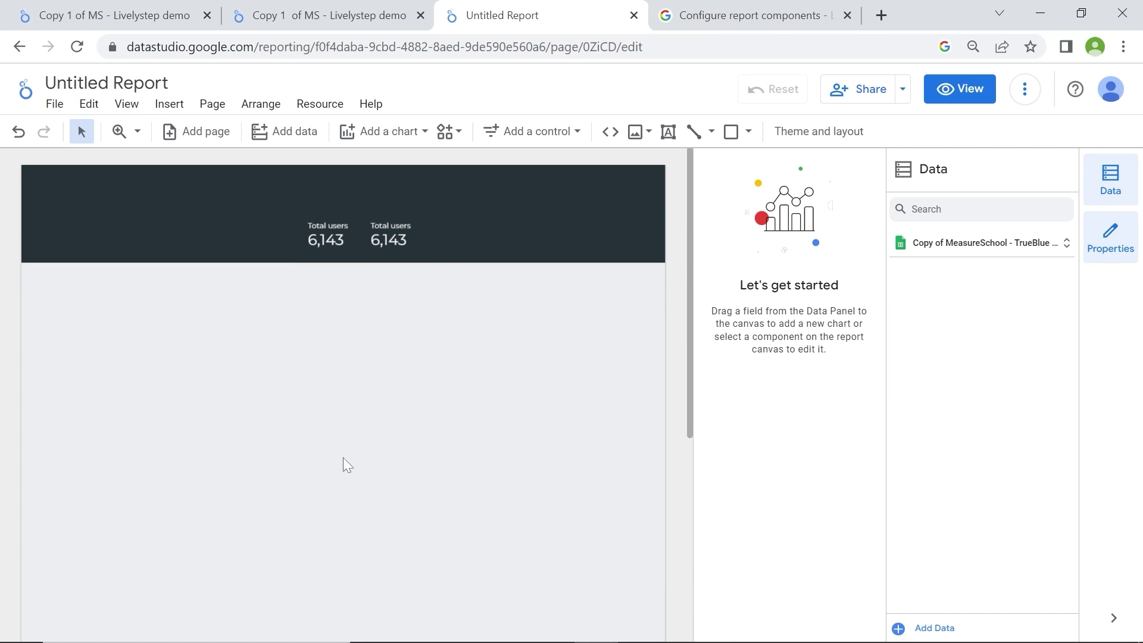
Duplicate both scorecards into the header's right side, then view the reference report.
click(322, 239)
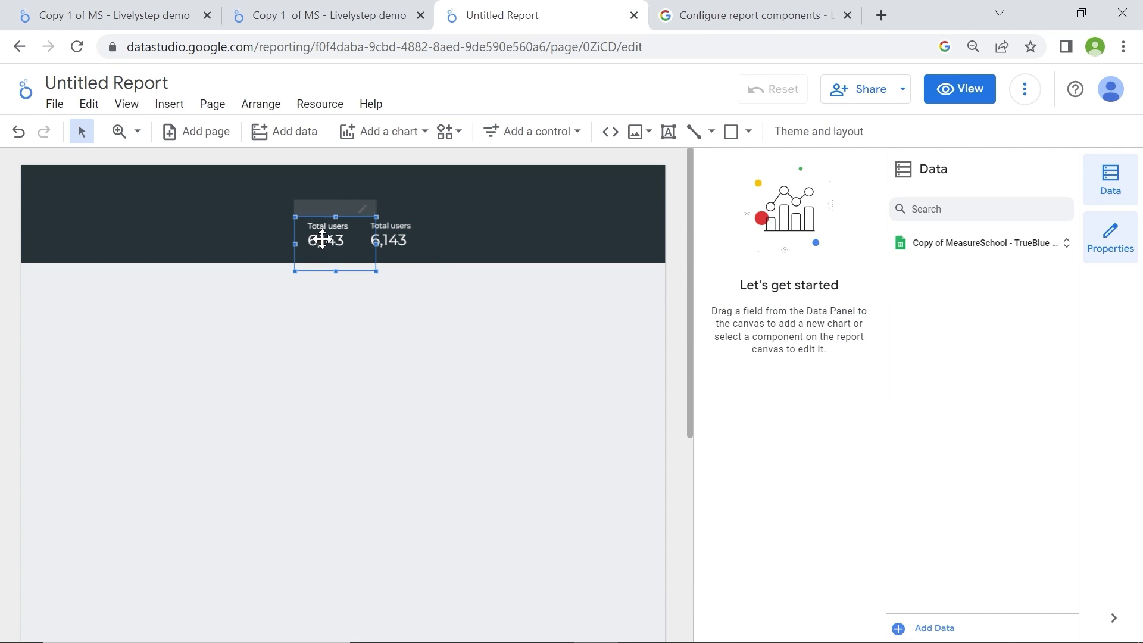
shift+click(401, 233)
right_click(401, 233)
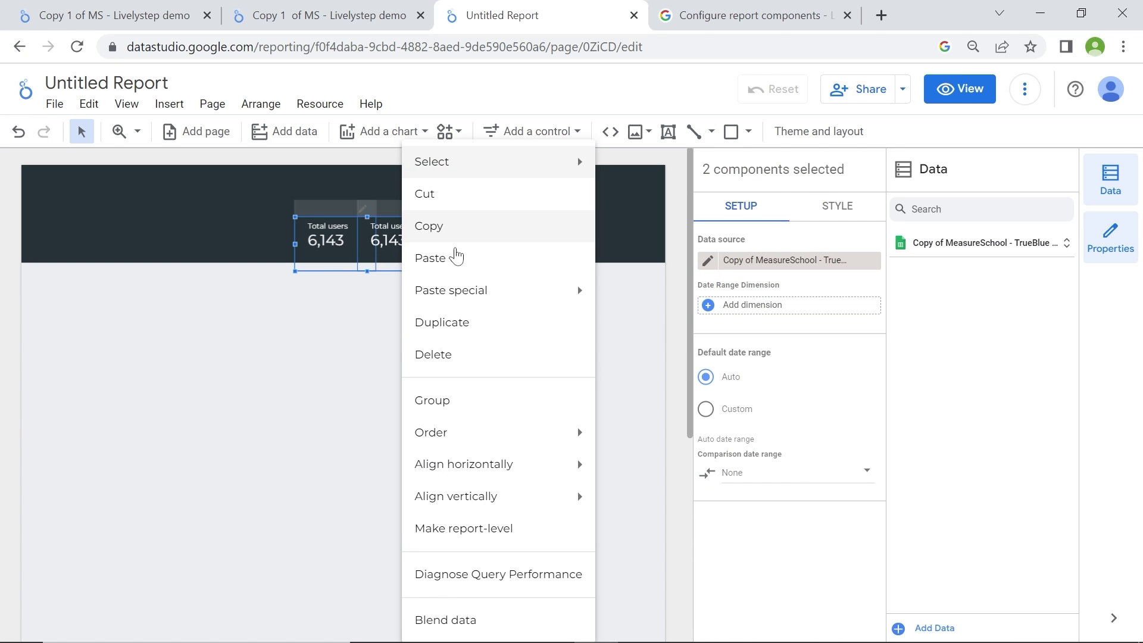
click(473, 321)
drag(328, 252, 470, 244)
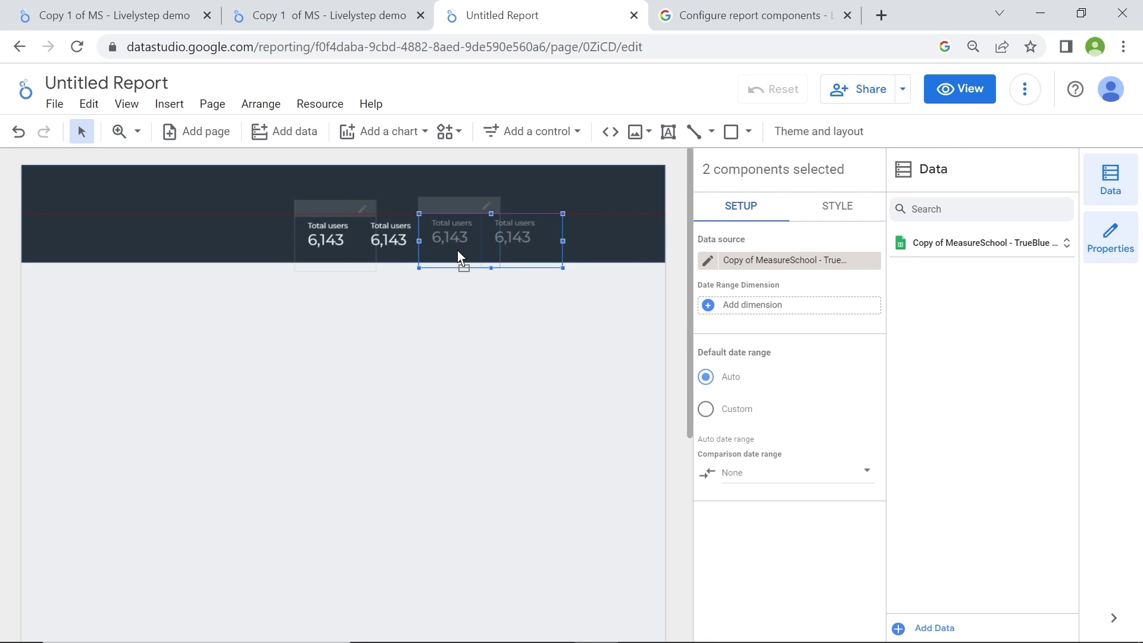
drag(471, 244, 451, 248)
click(322, 15)
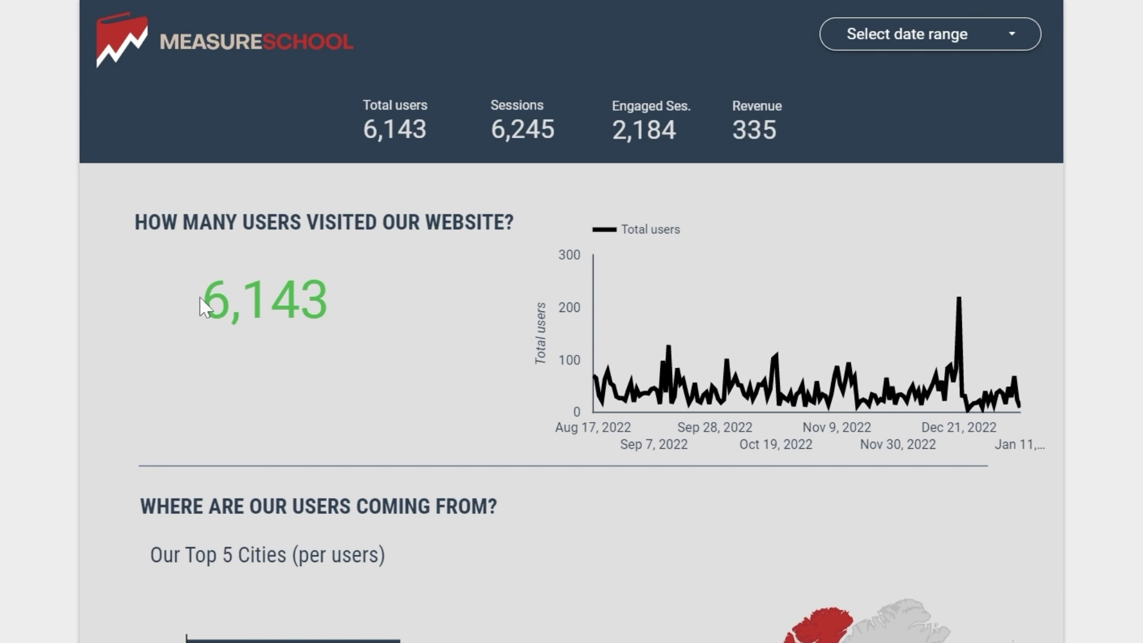
Check the reference's 6,143 users figure, then return to the report to add a chart.
drag(199, 305, 344, 306)
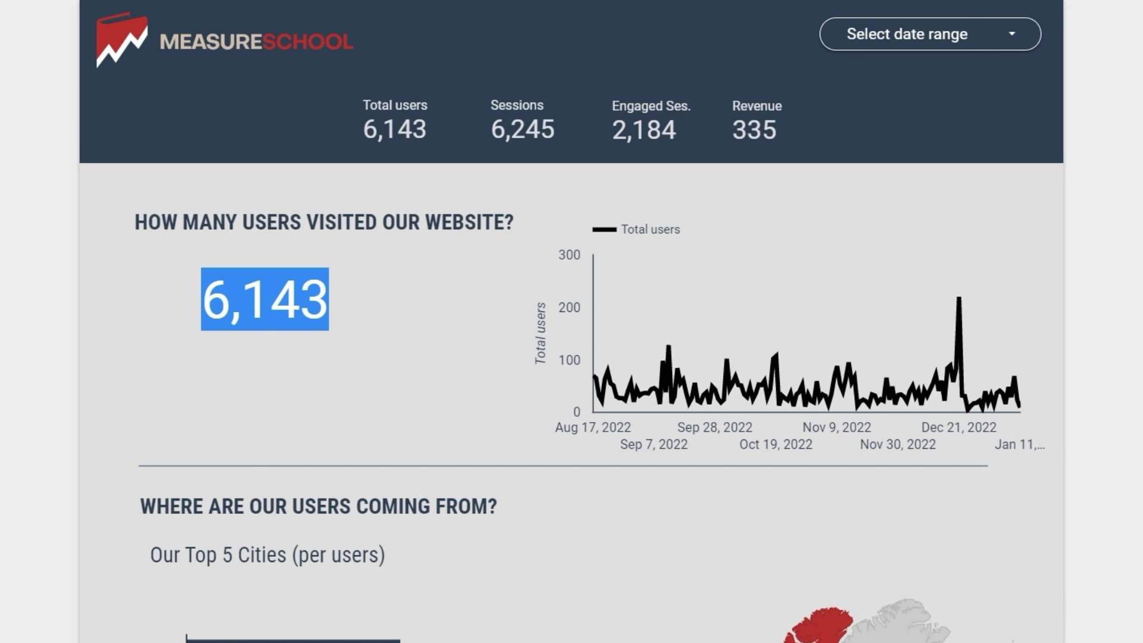
click(438, 322)
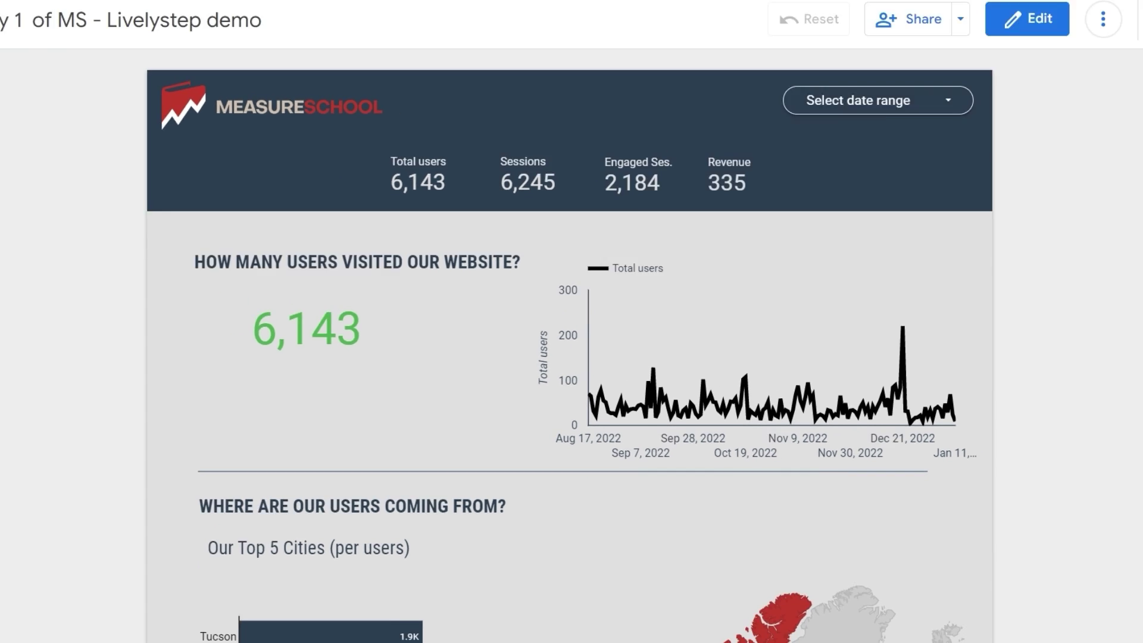
click(510, 13)
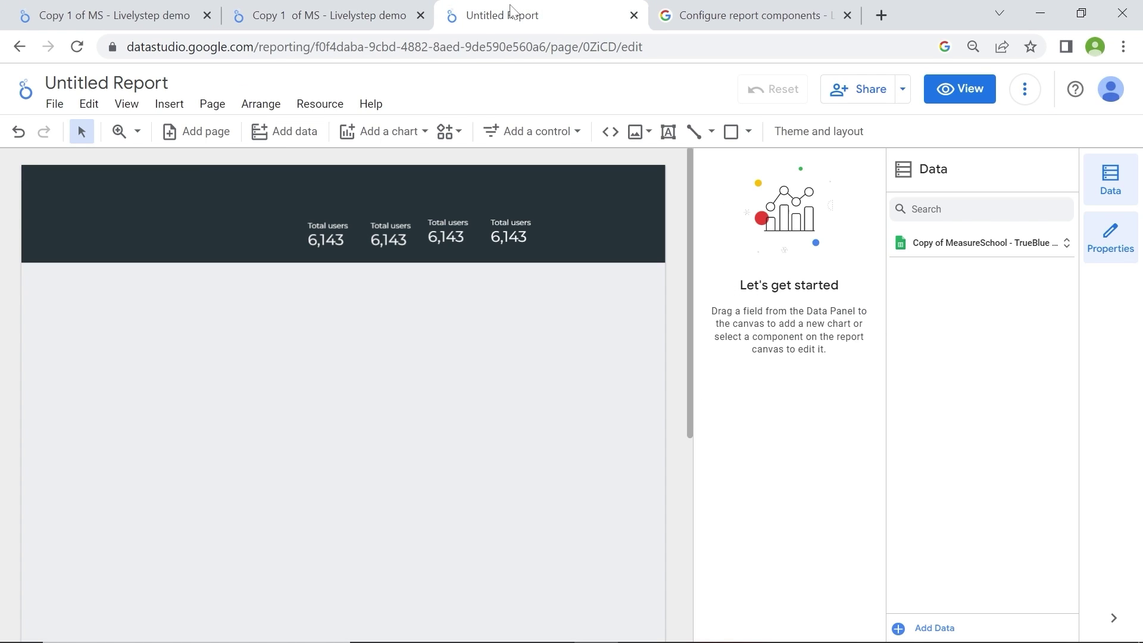
click(373, 141)
Place, enlarge and position a new scorecard measuring Total users.
click(366, 235)
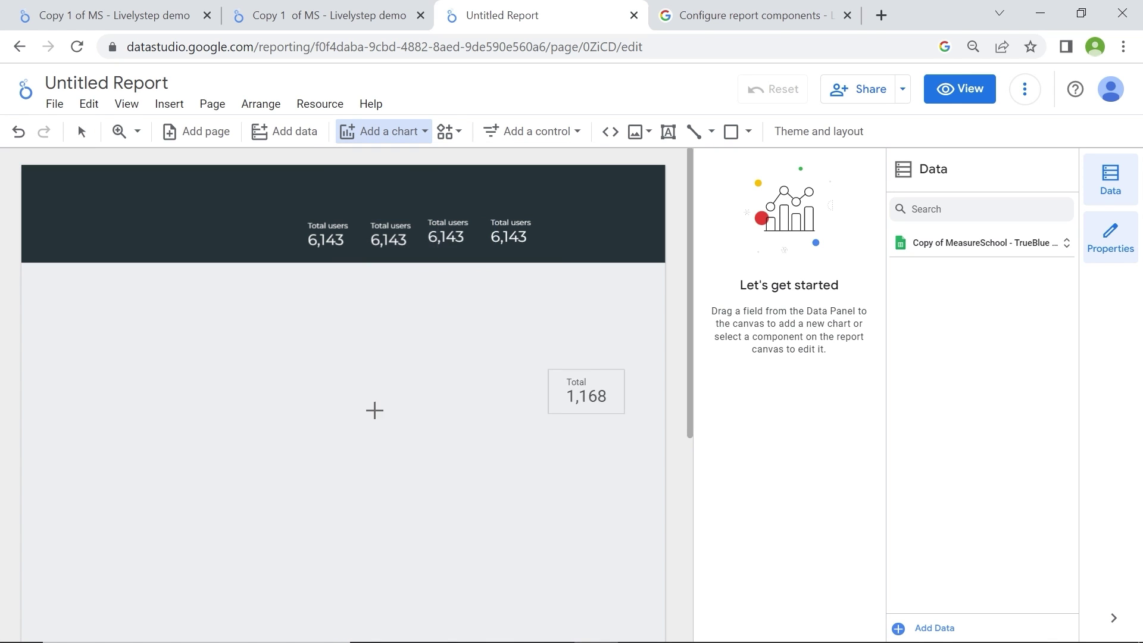
click(103, 318)
drag(186, 375, 285, 422)
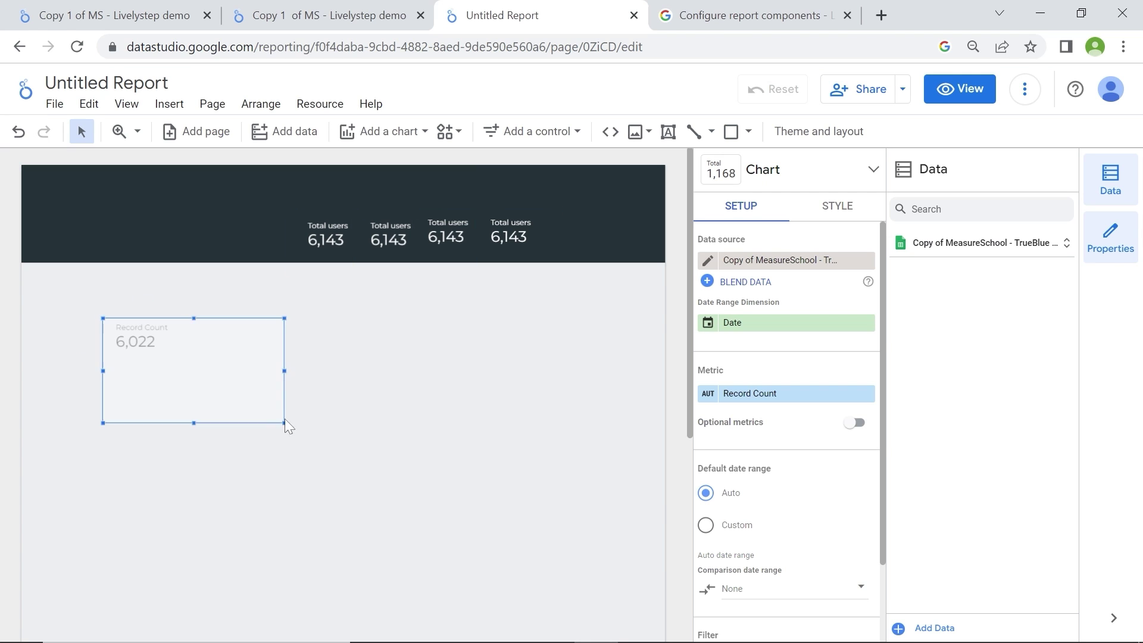
drag(202, 372, 246, 385)
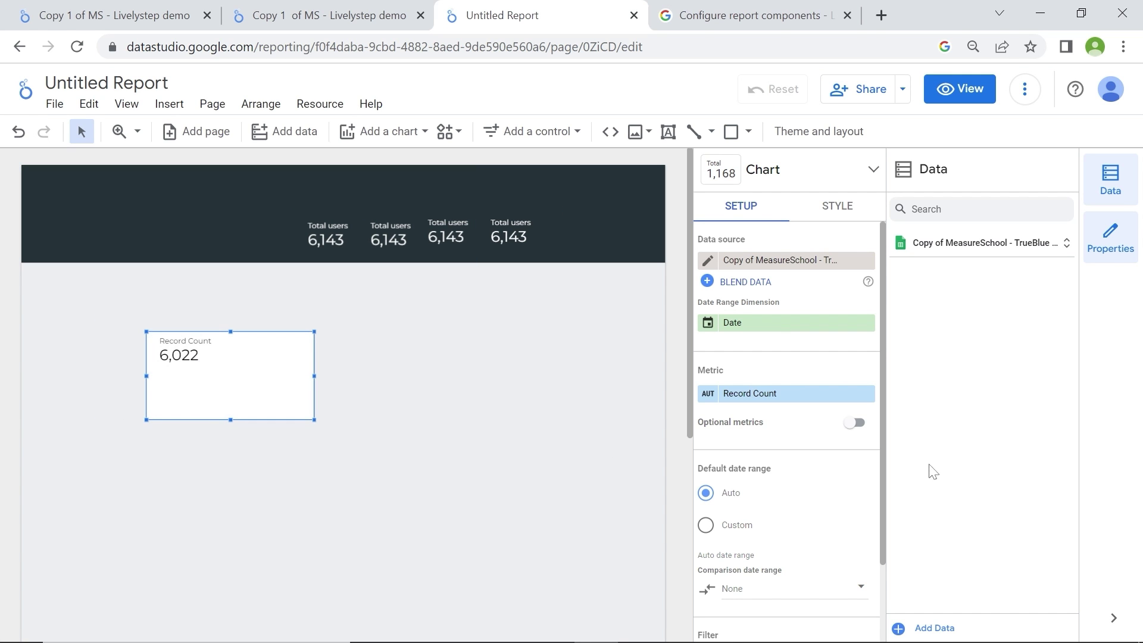
scroll(771, 380, down, 1)
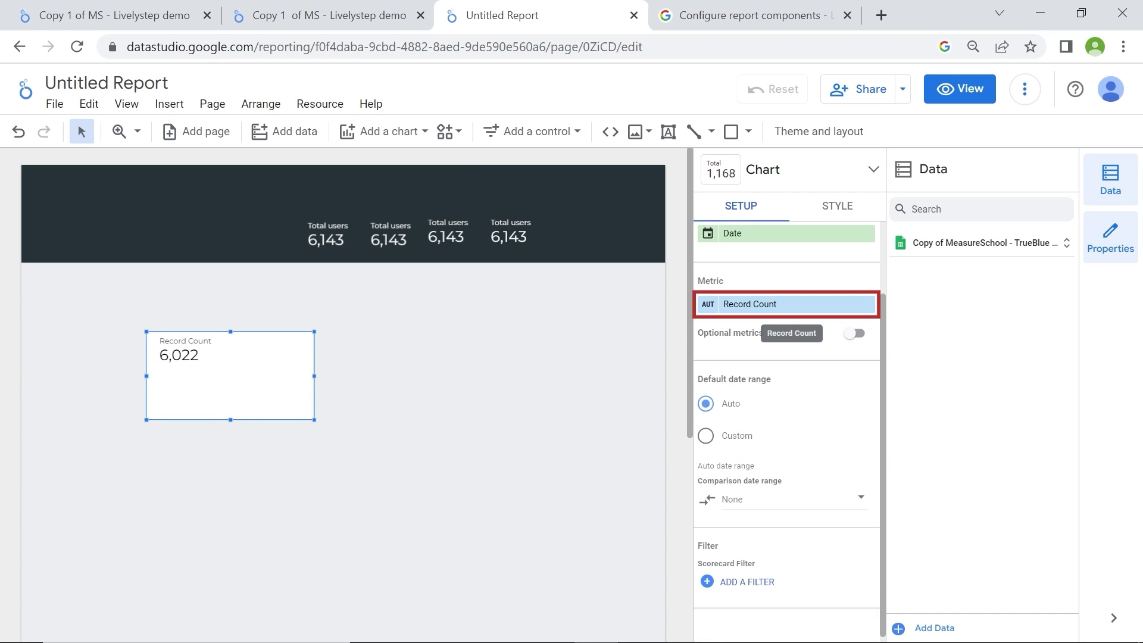
click(786, 304)
scroll(786, 507, down, 5)
click(785, 491)
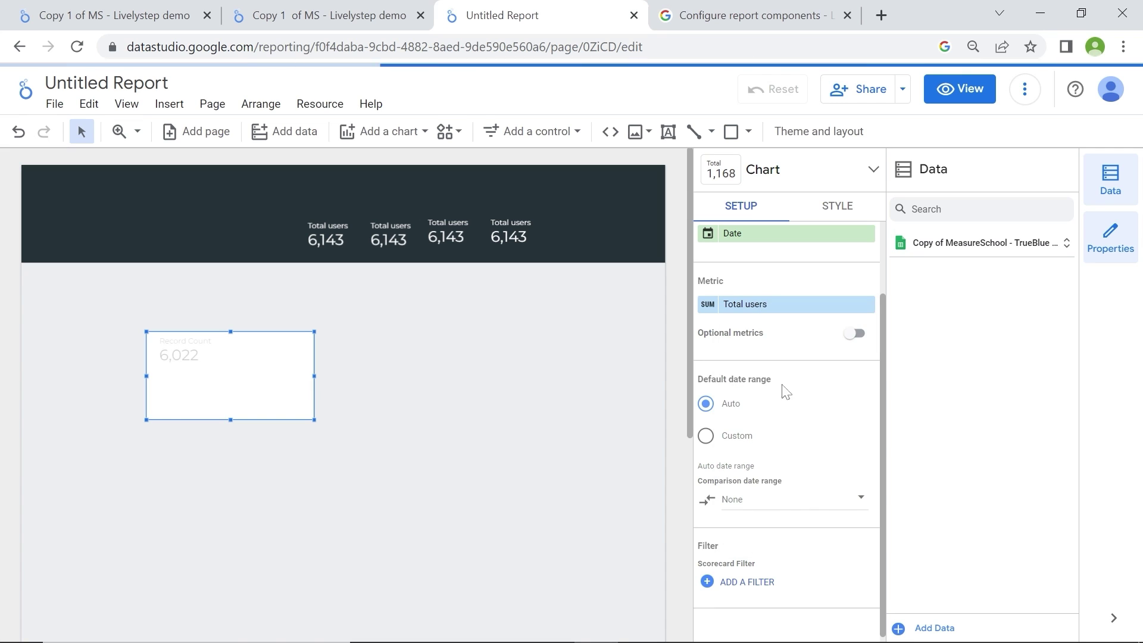
Style the scorecard with 60px green text, hidden metric name and transparent background.
click(837, 205)
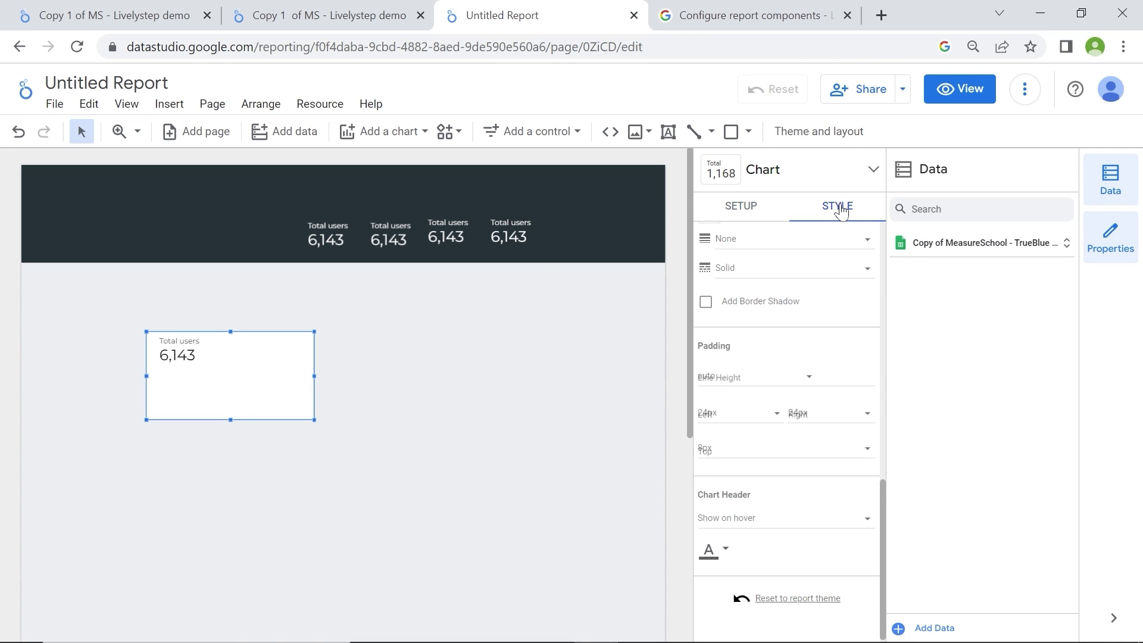
scroll(780, 401, up, 2)
scroll(778, 392, up, 1)
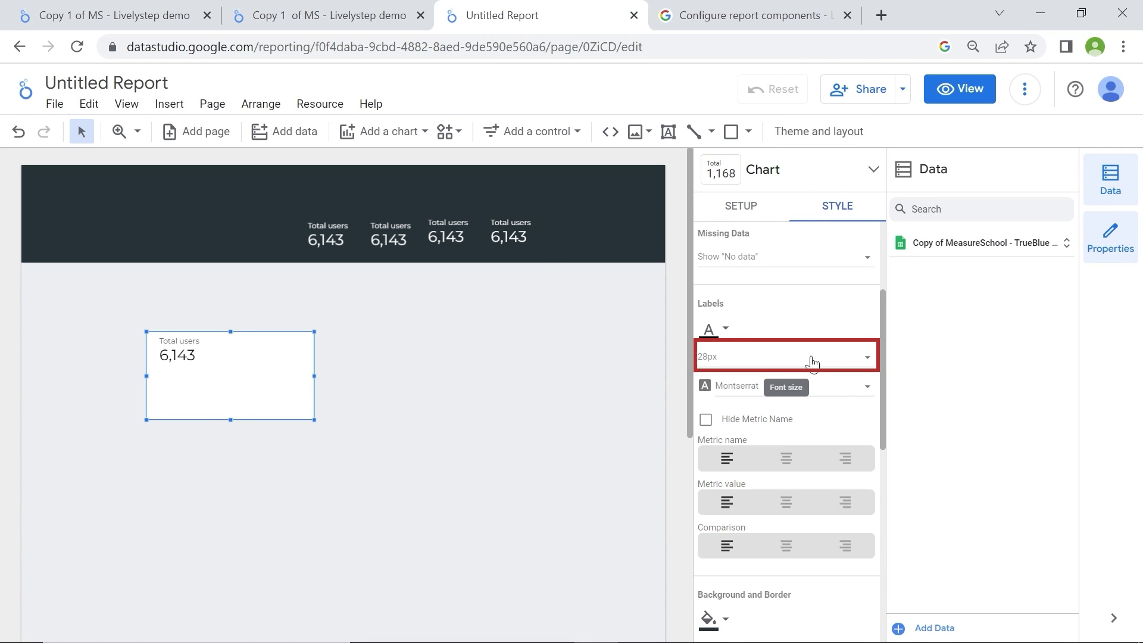
click(814, 361)
scroll(780, 417, down, 5)
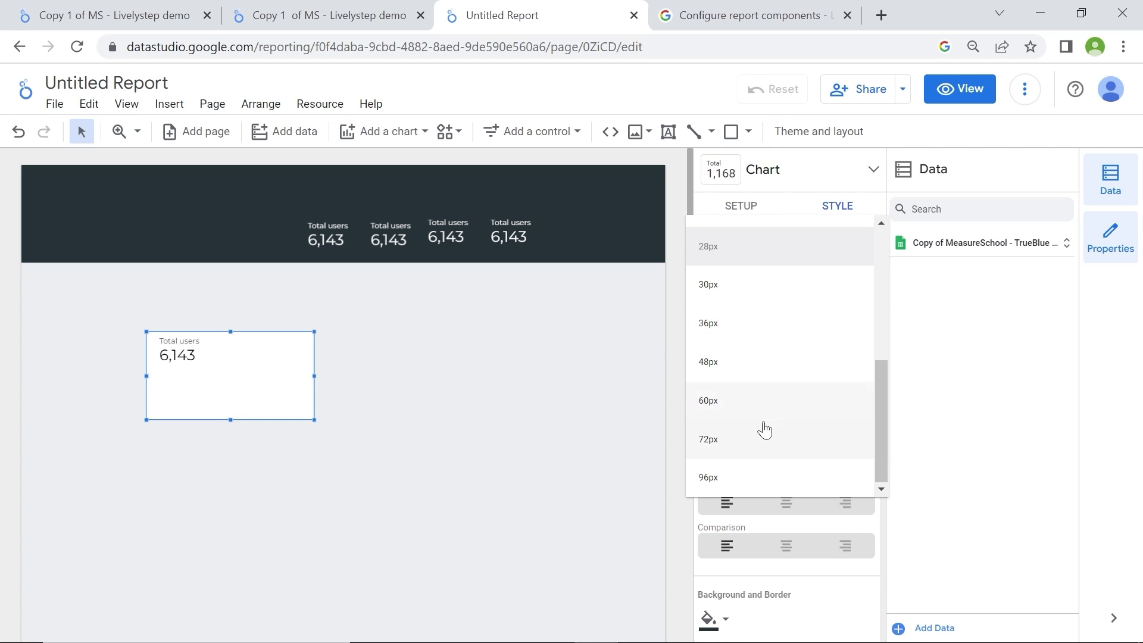
click(779, 417)
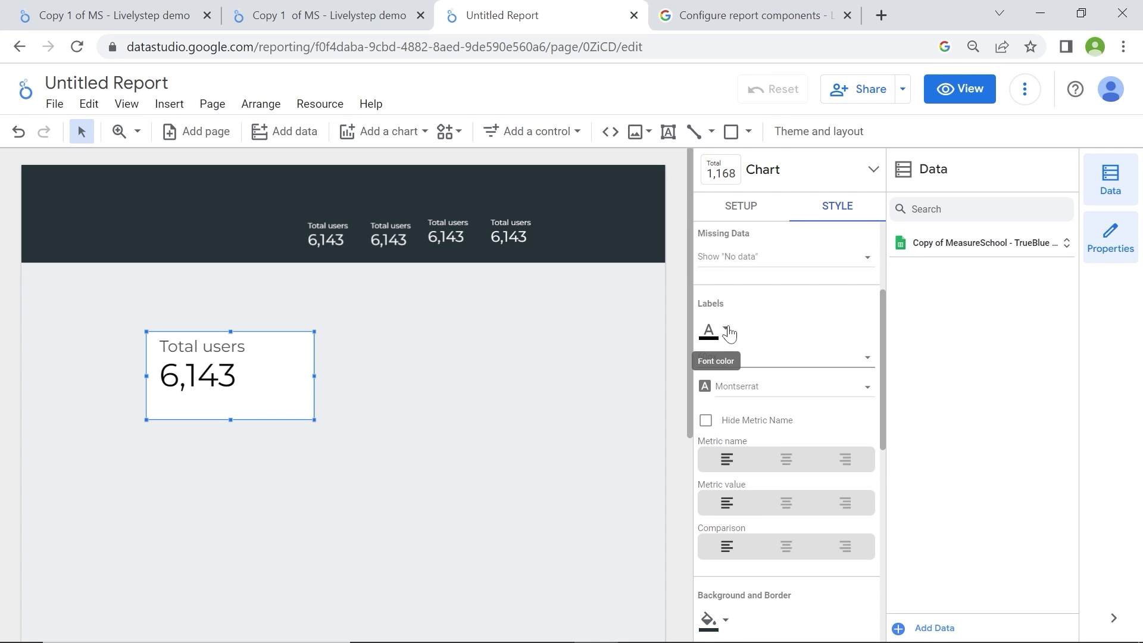
click(728, 330)
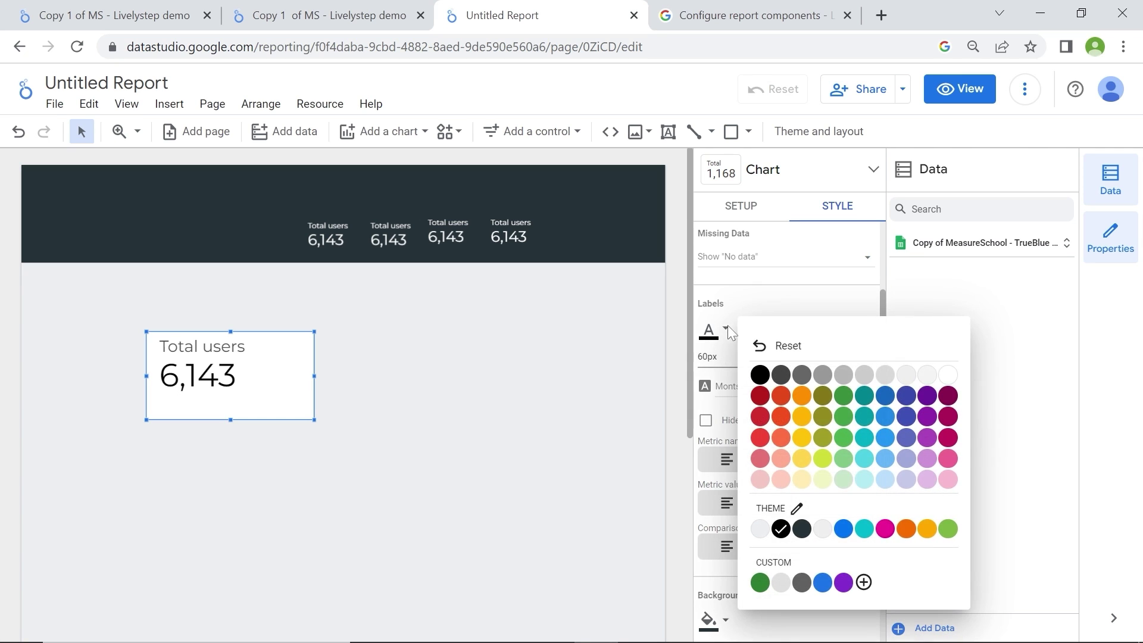
click(845, 414)
scroll(740, 345, down, 1)
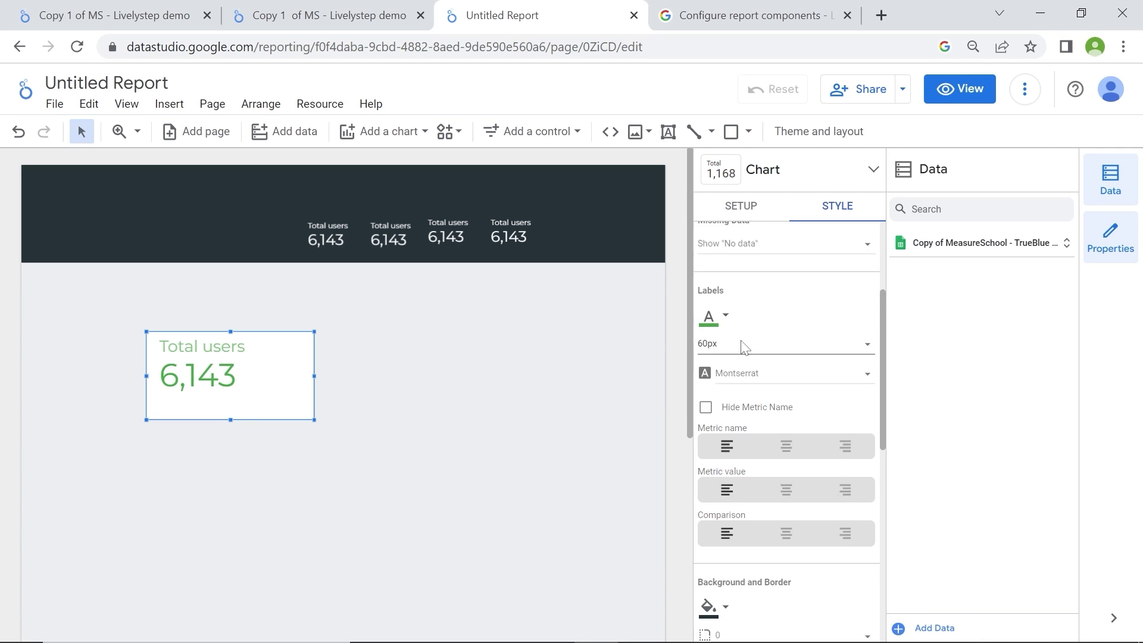
scroll(740, 345, down, 2)
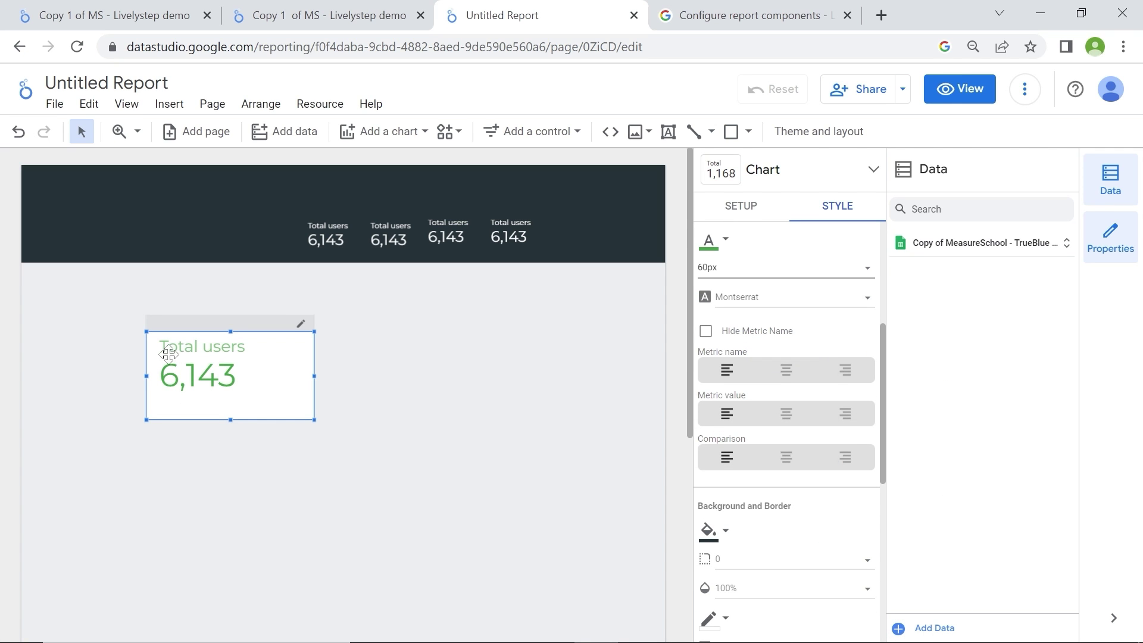
click(706, 332)
scroll(726, 354, down, 3)
scroll(725, 354, down, 1)
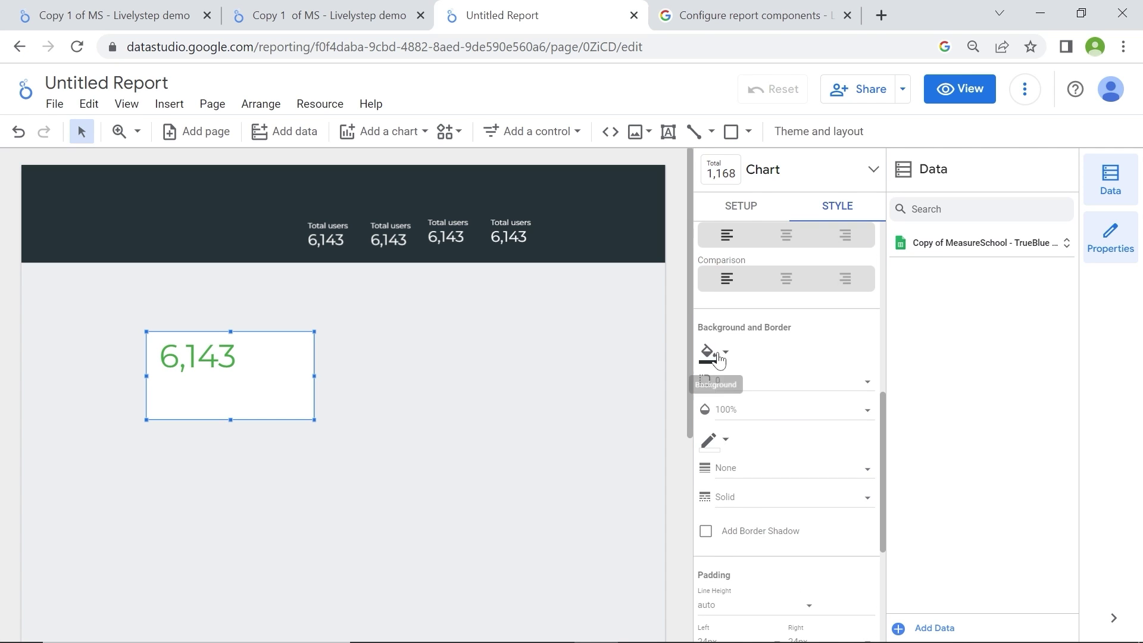
click(725, 355)
click(919, 340)
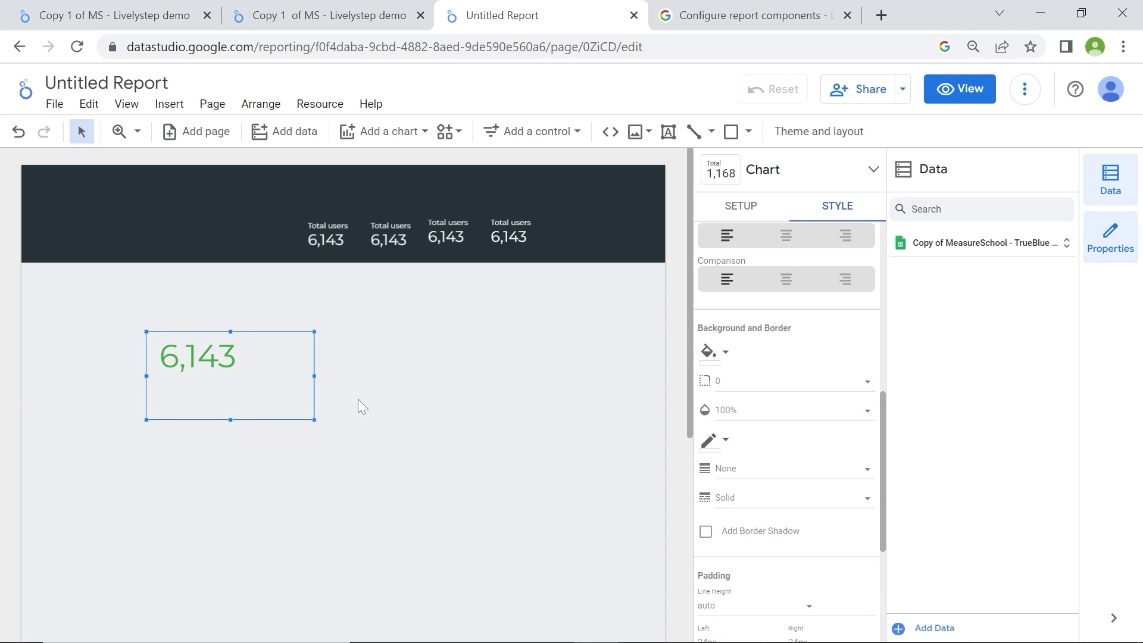
drag(222, 378, 270, 356)
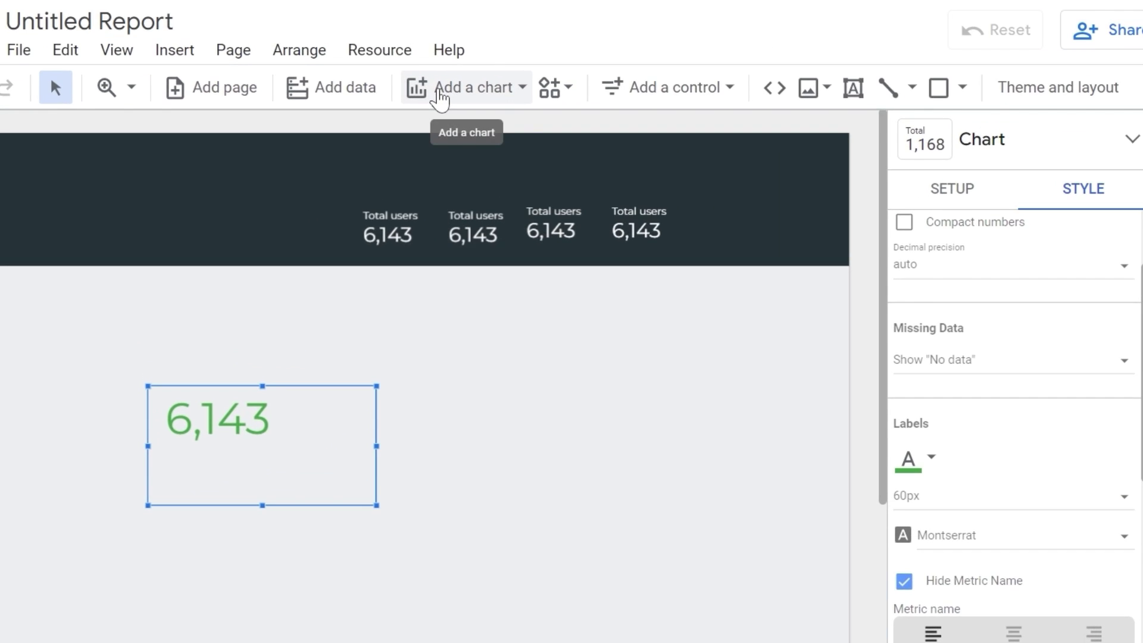
Place a Total users time series chart beside the green 6,143 scorecard and widen it.
click(437, 89)
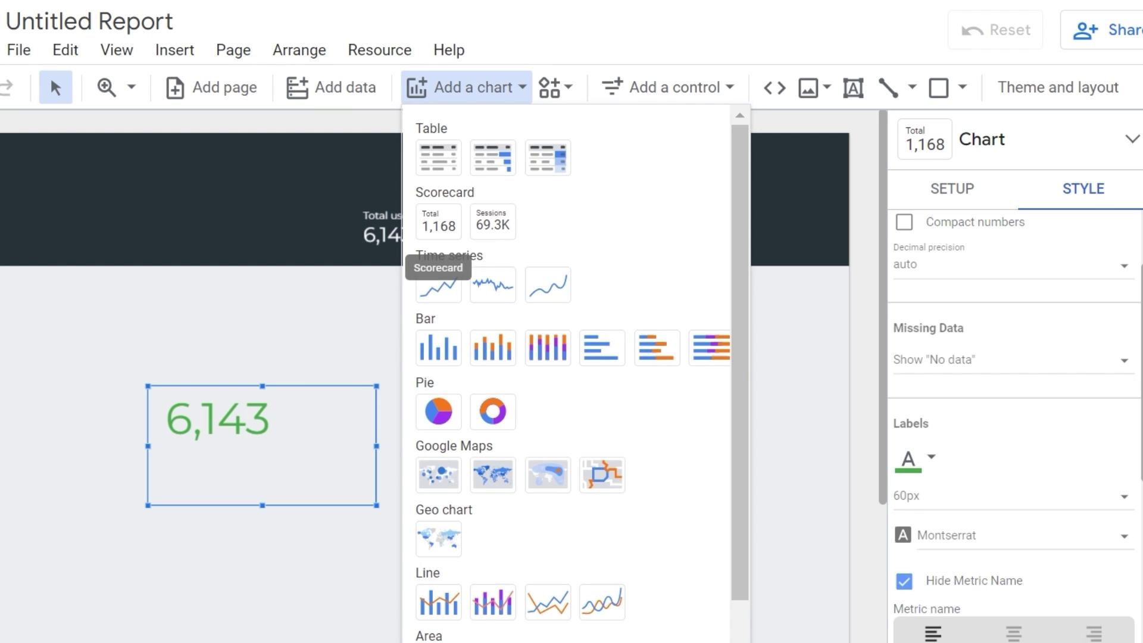
click(432, 294)
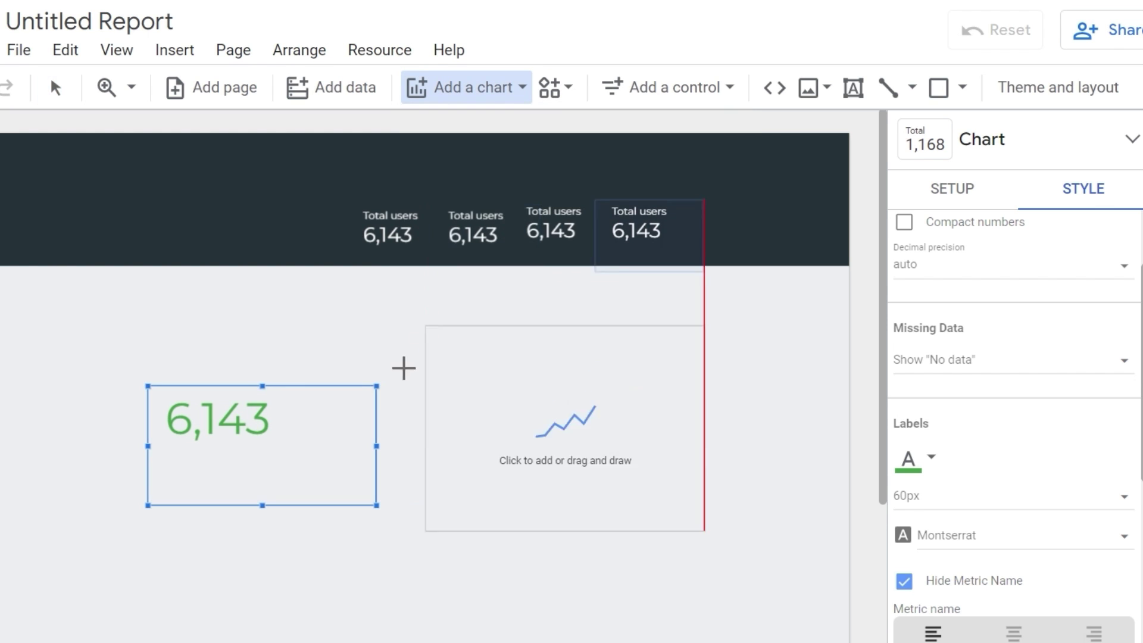
click(406, 362)
mouse_move(562, 481)
mouse_down()
mouse_move(420, 476)
mouse_move(457, 468)
mouse_move(464, 482)
mouse_up()
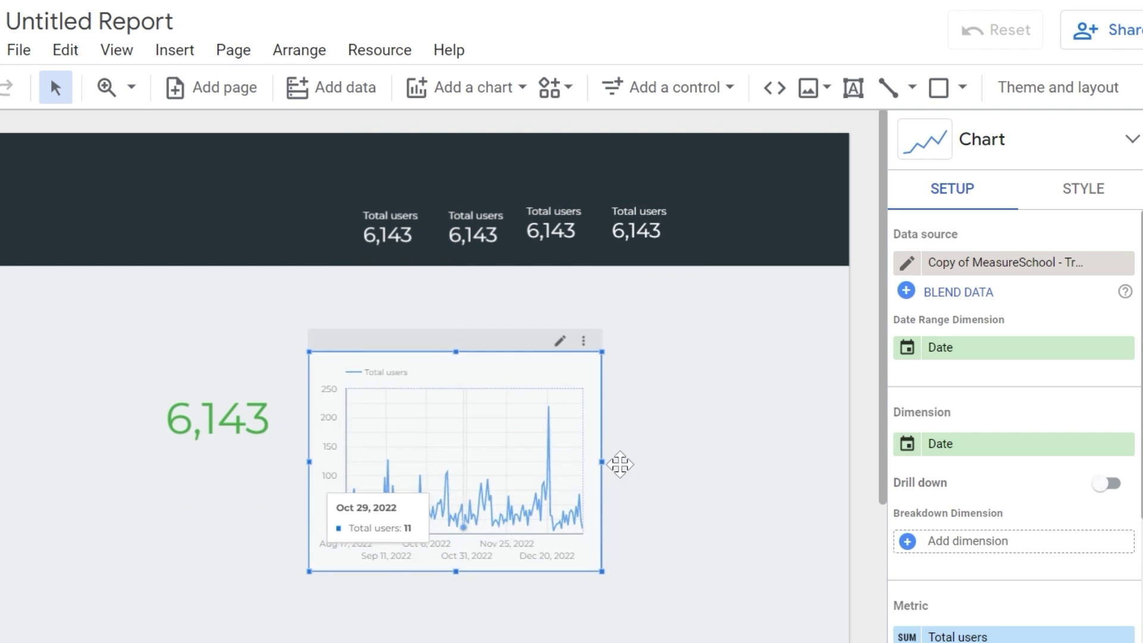
drag(595, 462, 750, 454)
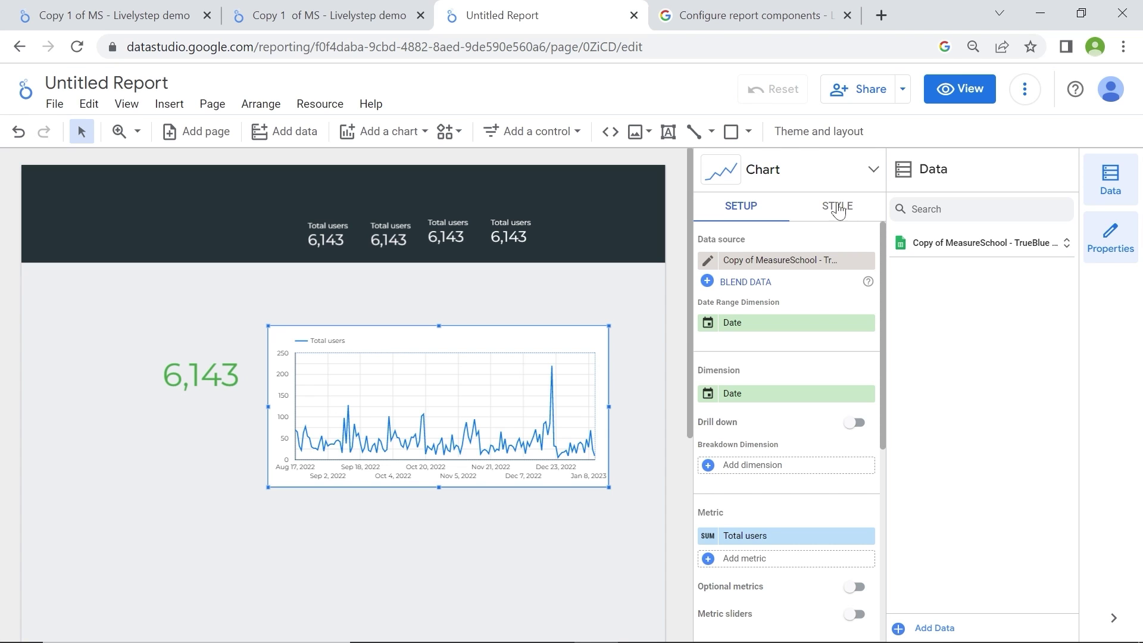
Give the time series line a thicker weight and black colour.
click(836, 209)
mouse_move(438, 420)
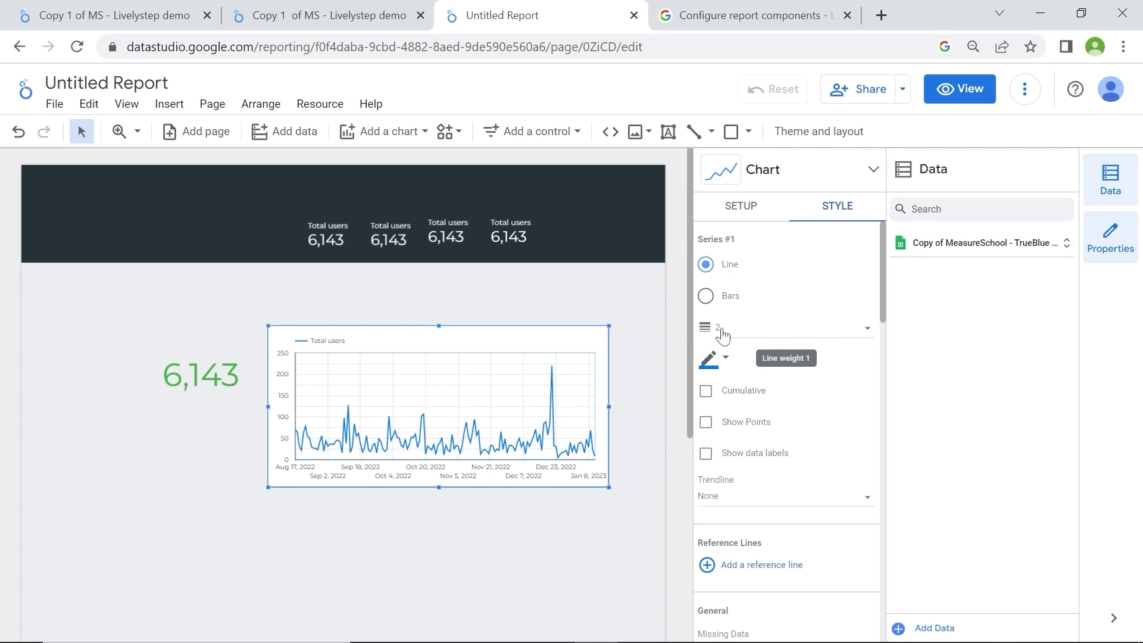
click(784, 332)
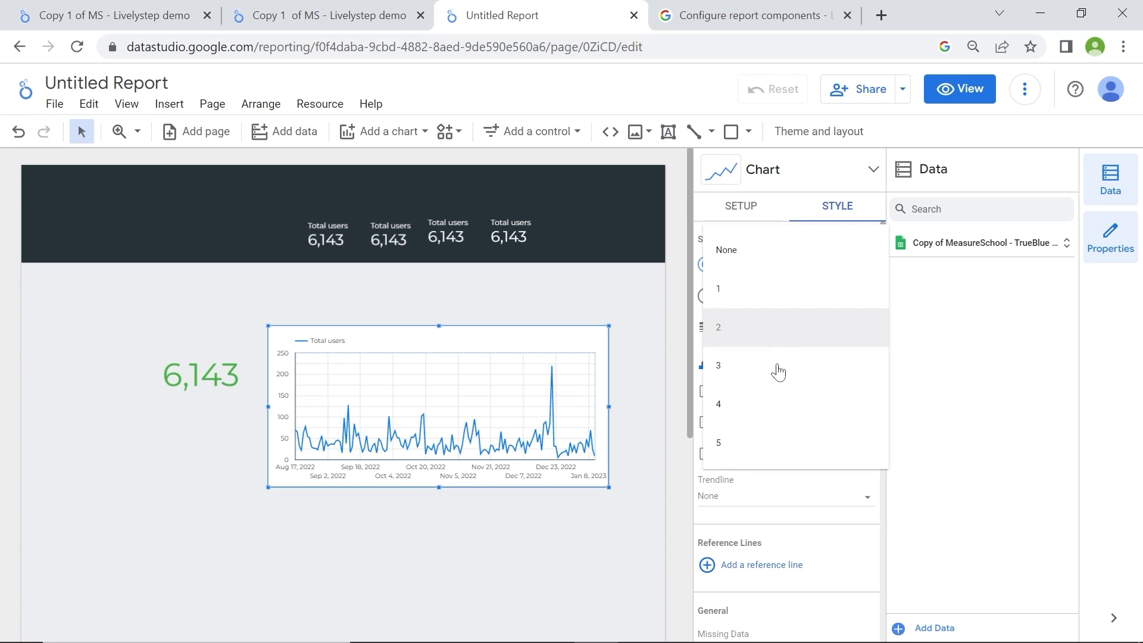
click(765, 433)
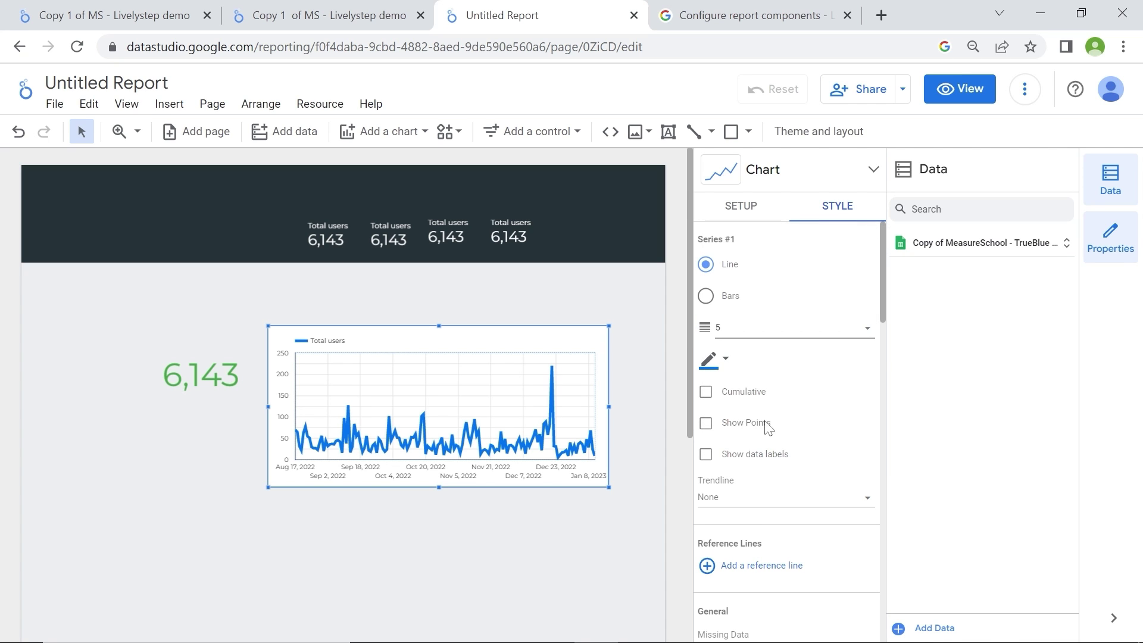
click(709, 361)
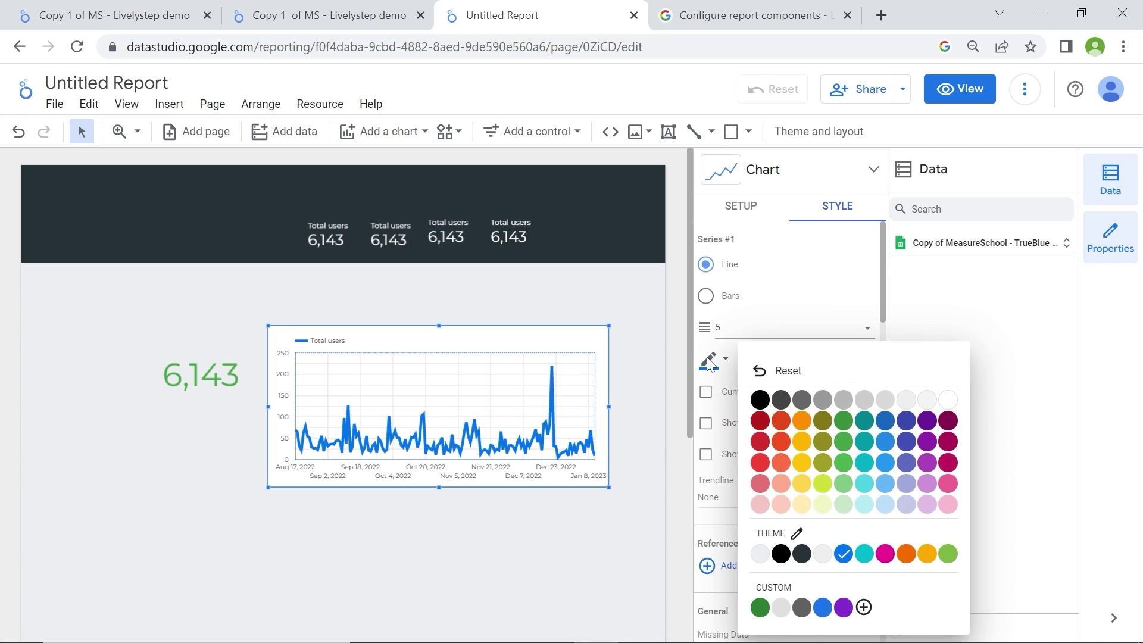
click(761, 402)
scroll(809, 331, down, 2)
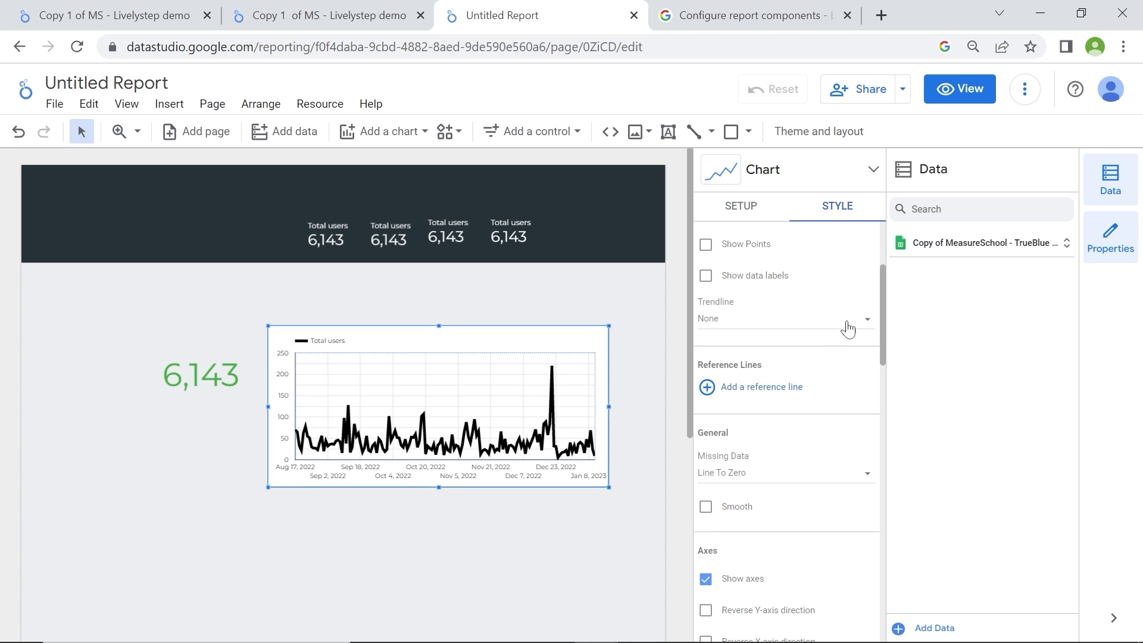
scroll(822, 348, down, 1)
scroll(822, 348, down, 2)
scroll(824, 331, down, 2)
scroll(824, 332, down, 1)
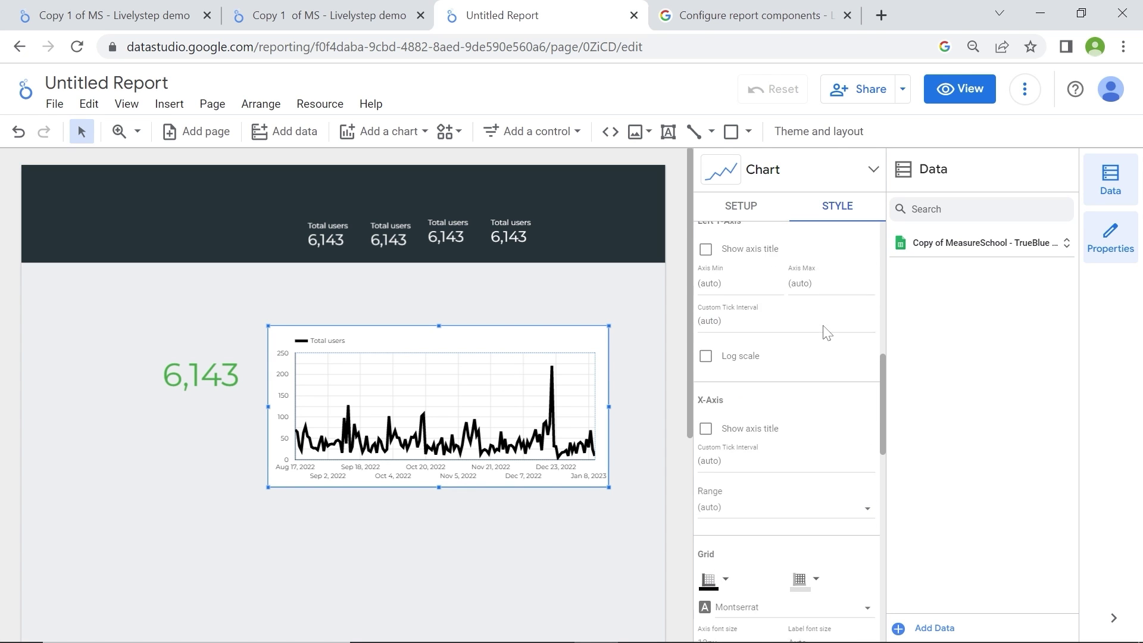
scroll(826, 330, down, 2)
scroll(827, 329, down, 2)
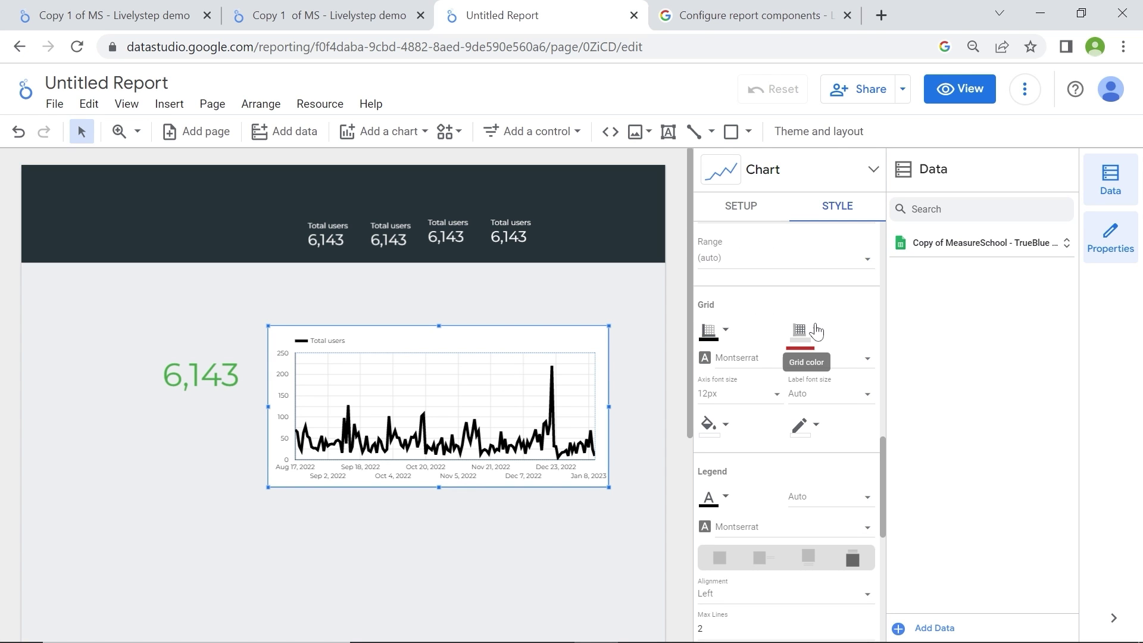
Make the chart's grid and background transparent.
click(808, 330)
click(997, 354)
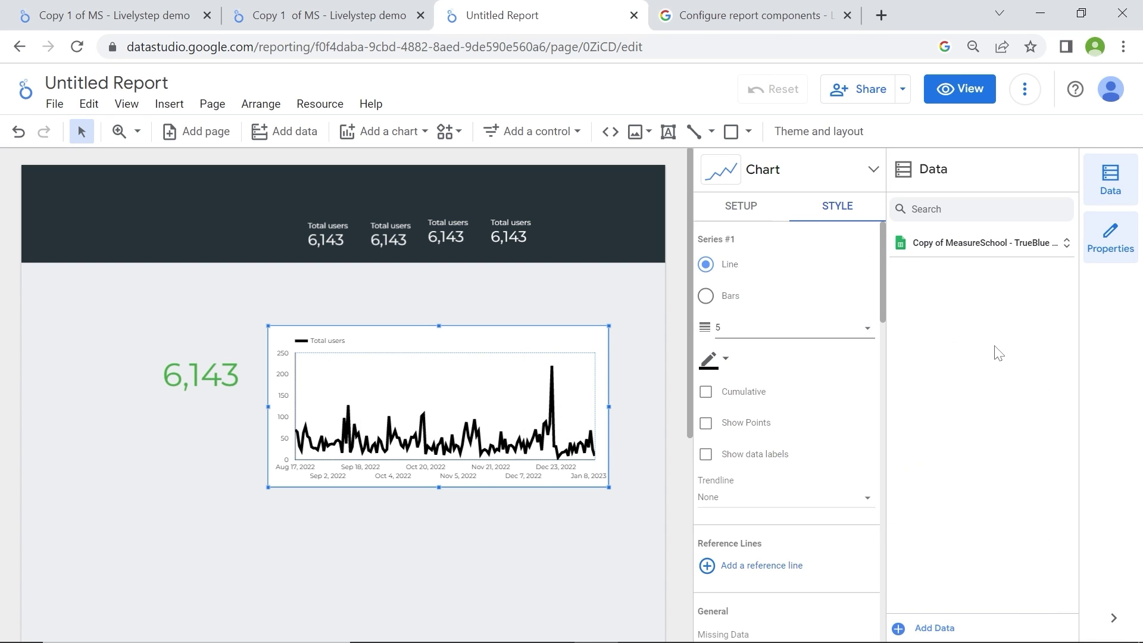
scroll(791, 383, down, 3)
scroll(791, 382, down, 3)
scroll(794, 382, down, 3)
scroll(794, 382, down, 3)
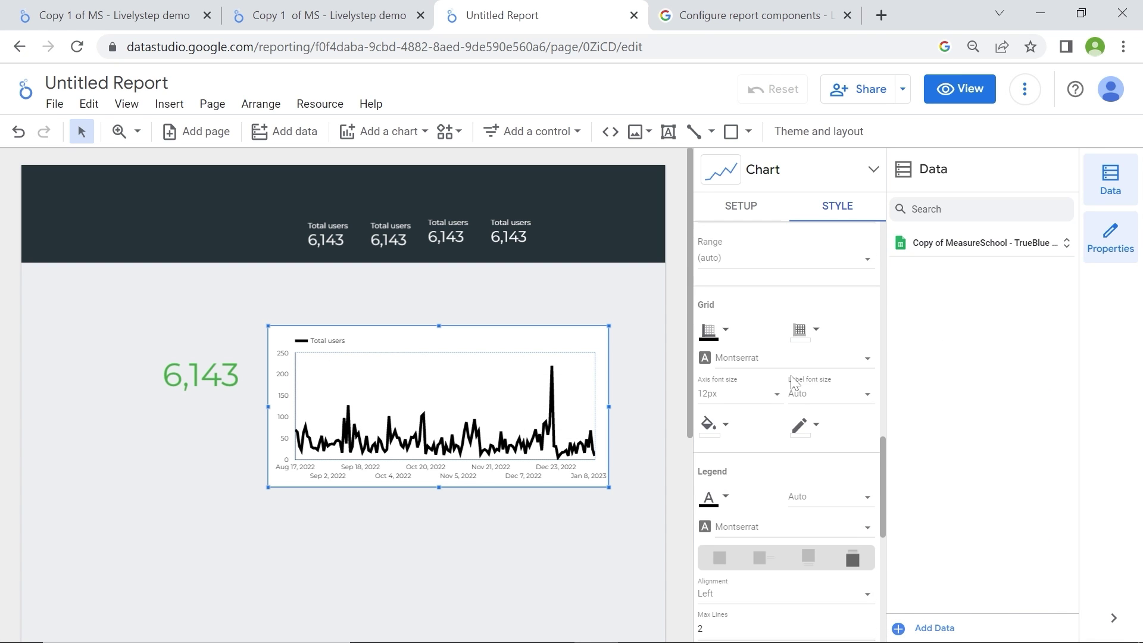
scroll(793, 382, down, 3)
scroll(794, 382, down, 1)
click(712, 342)
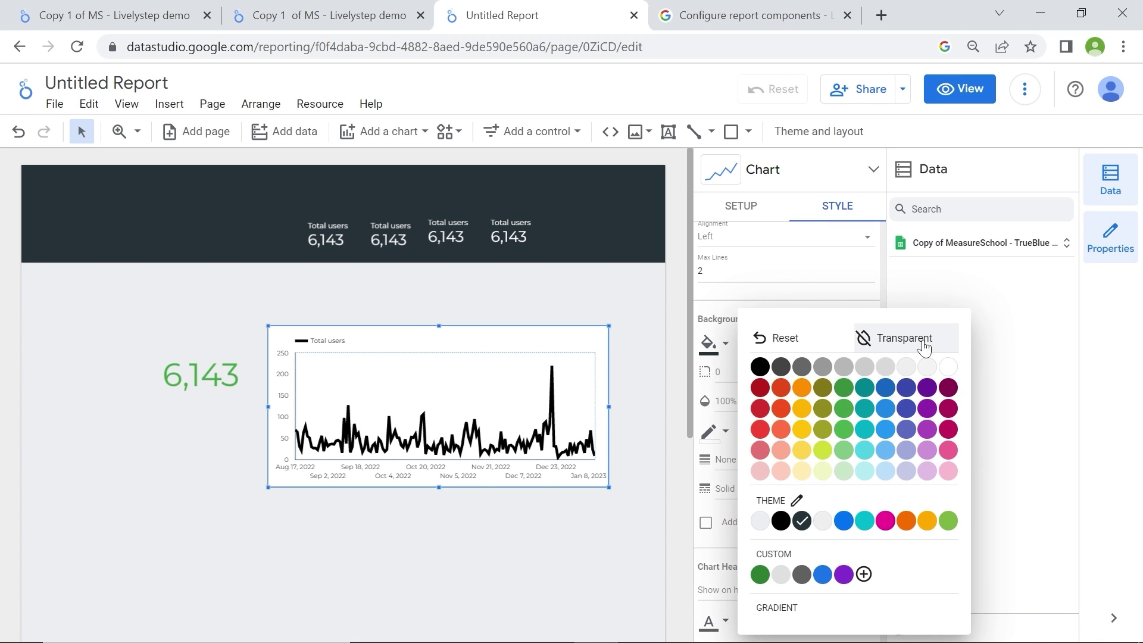
click(925, 347)
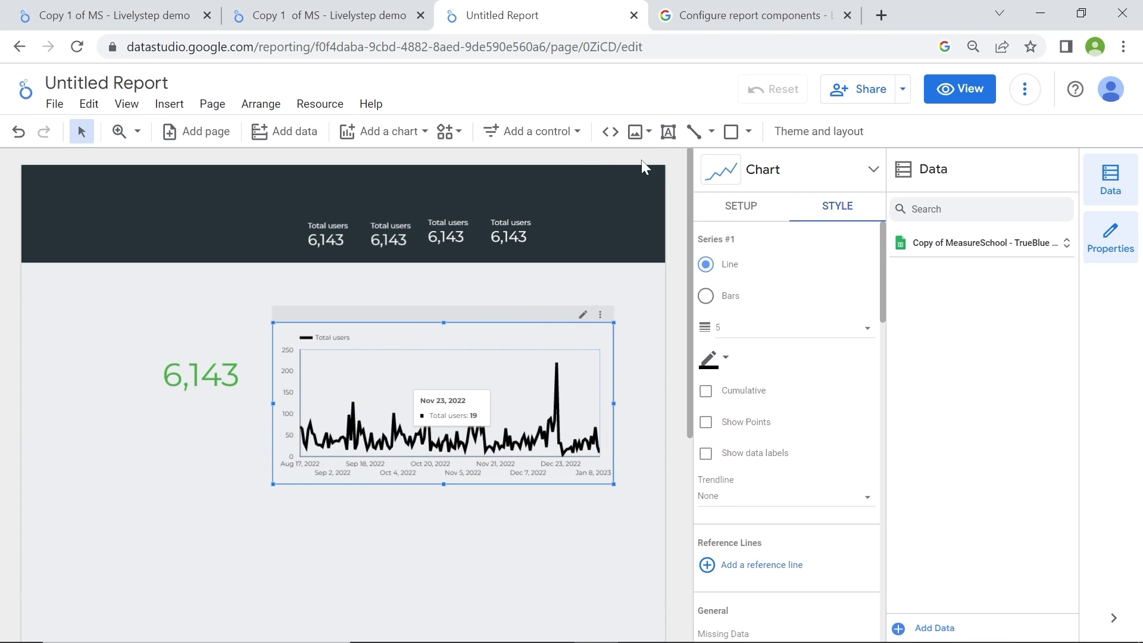
click(668, 132)
Add the reference heading 'HOW MANY USERS VISITED OUR WEBSITE?' as a bold 20px text box.
drag(40, 278, 336, 305)
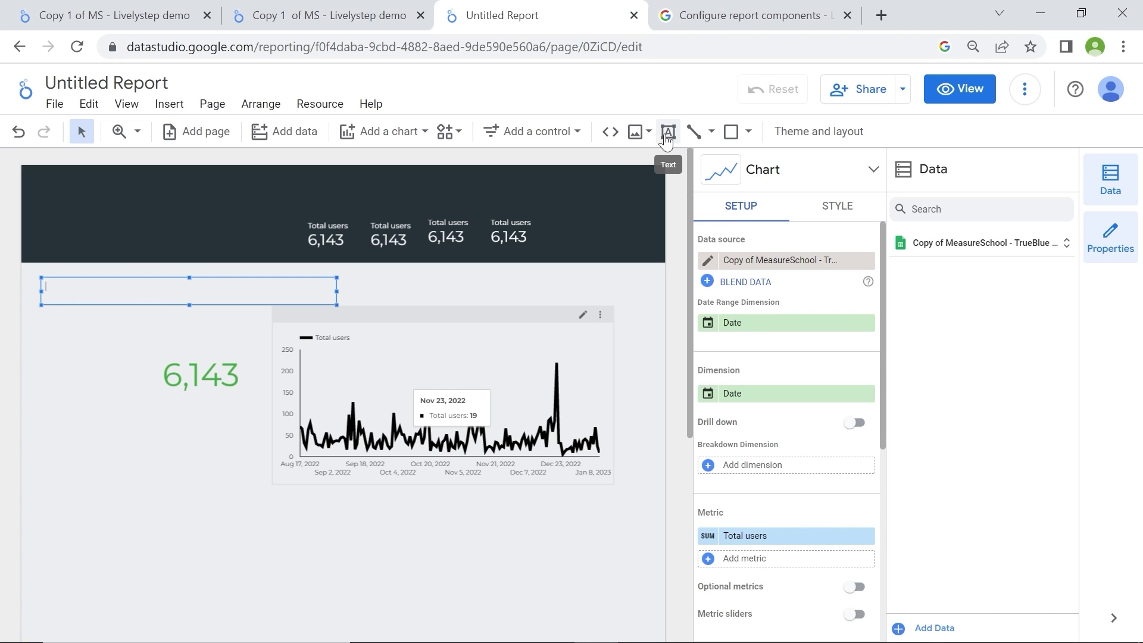
click(338, 10)
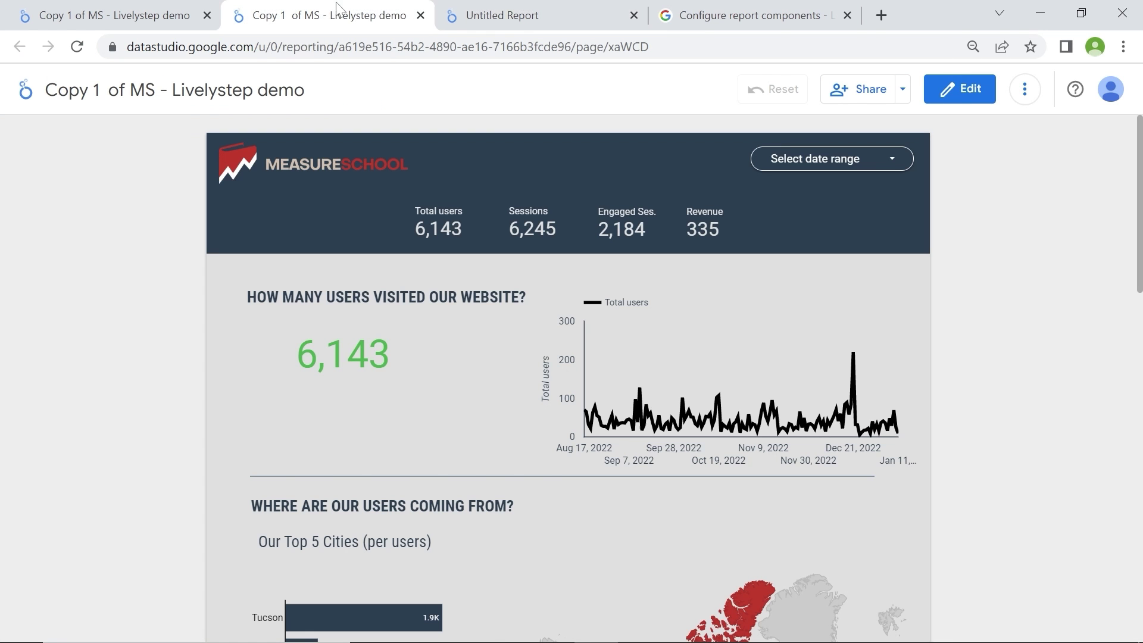
drag(247, 297, 489, 296)
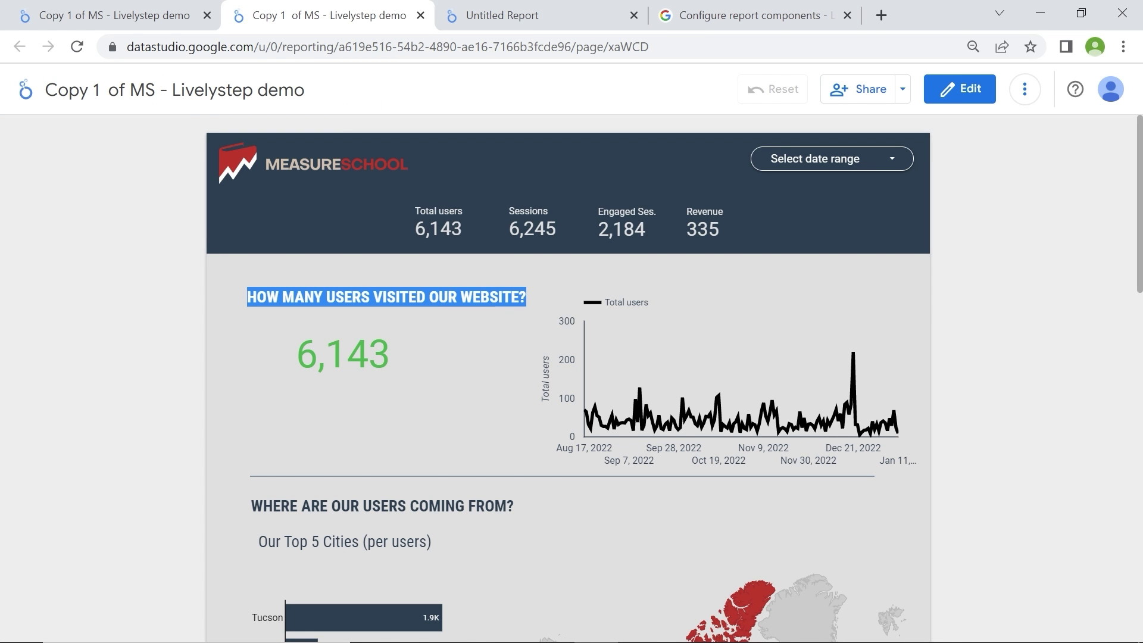
click(503, 14)
text(HOW MANY USERS VISITED OUR WEBSITE?)
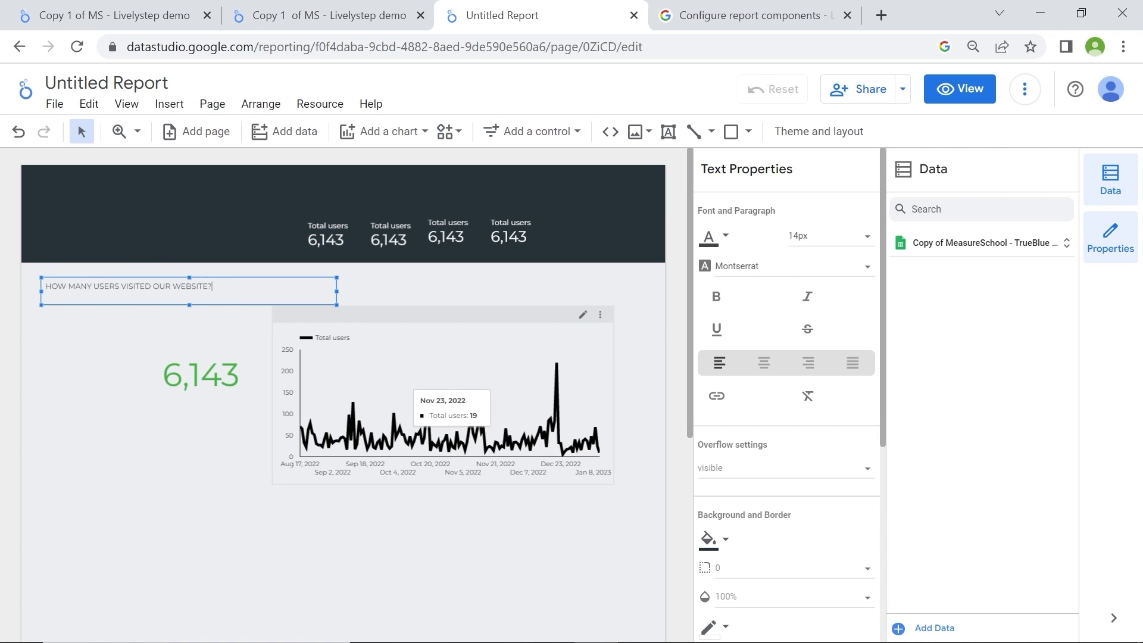
drag(212, 287, 57, 286)
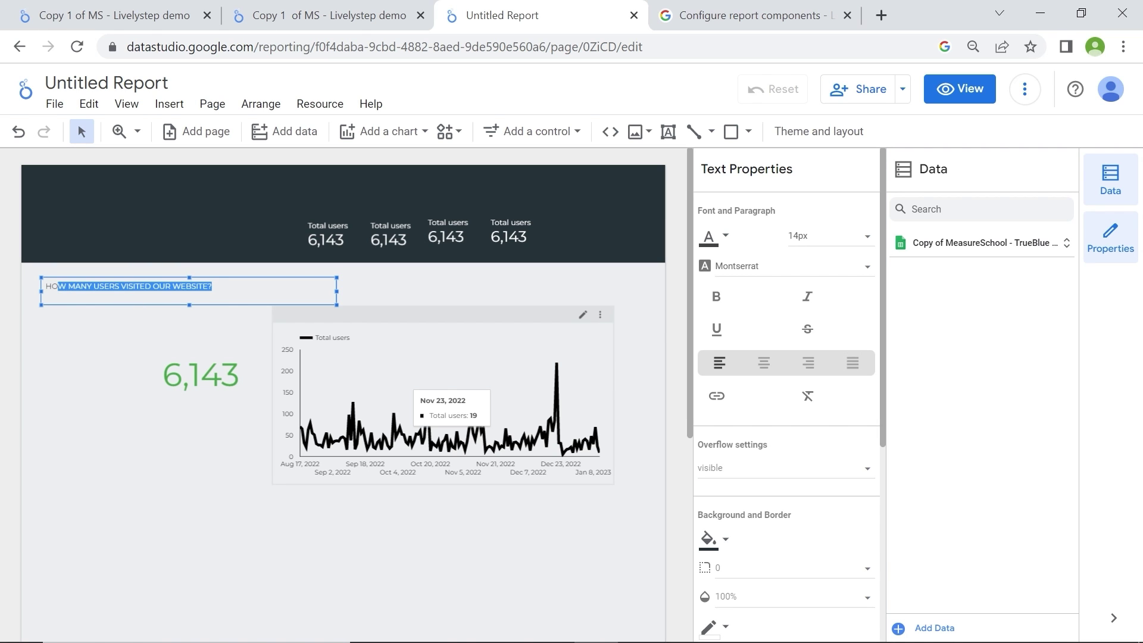
click(826, 243)
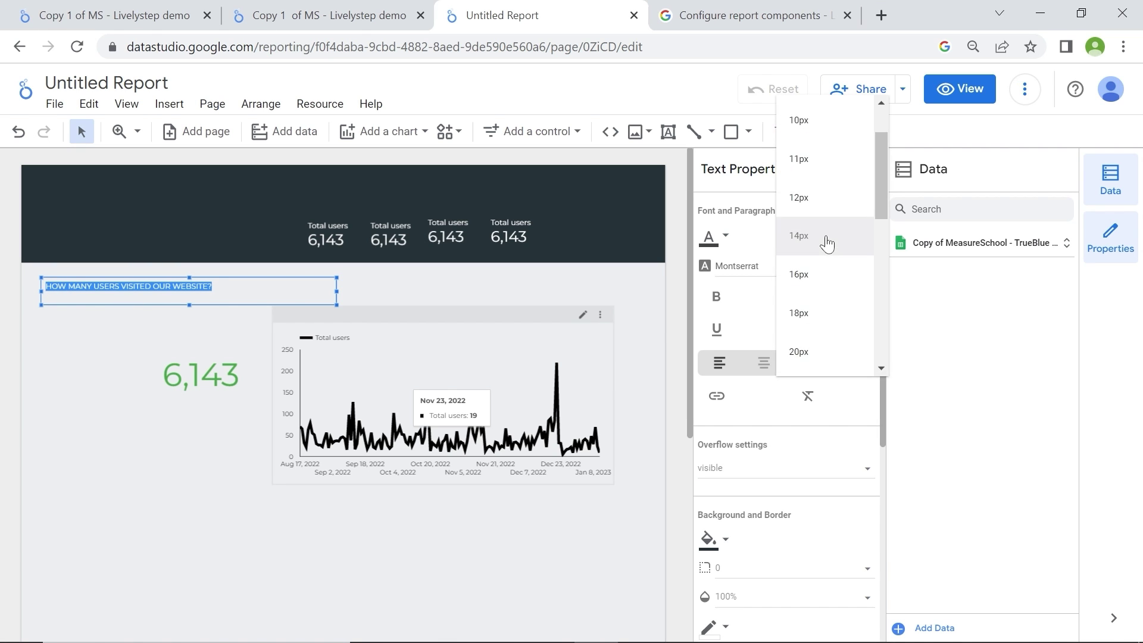
click(824, 269)
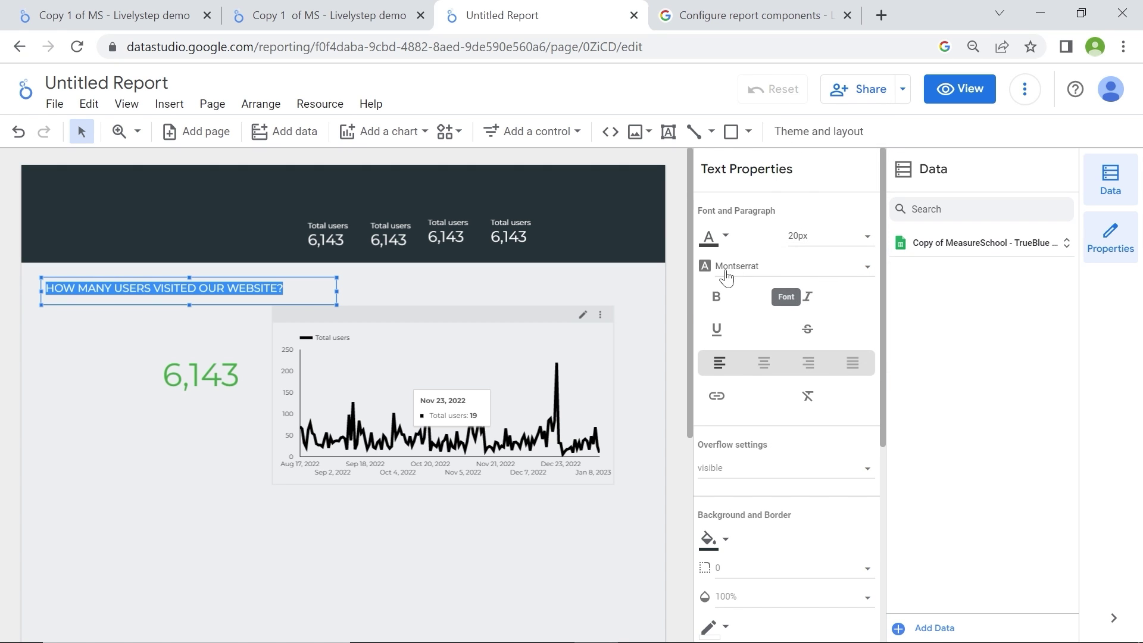
click(722, 300)
Arrange the 6,143 scorecard and users line chart side by side under the title.
click(108, 483)
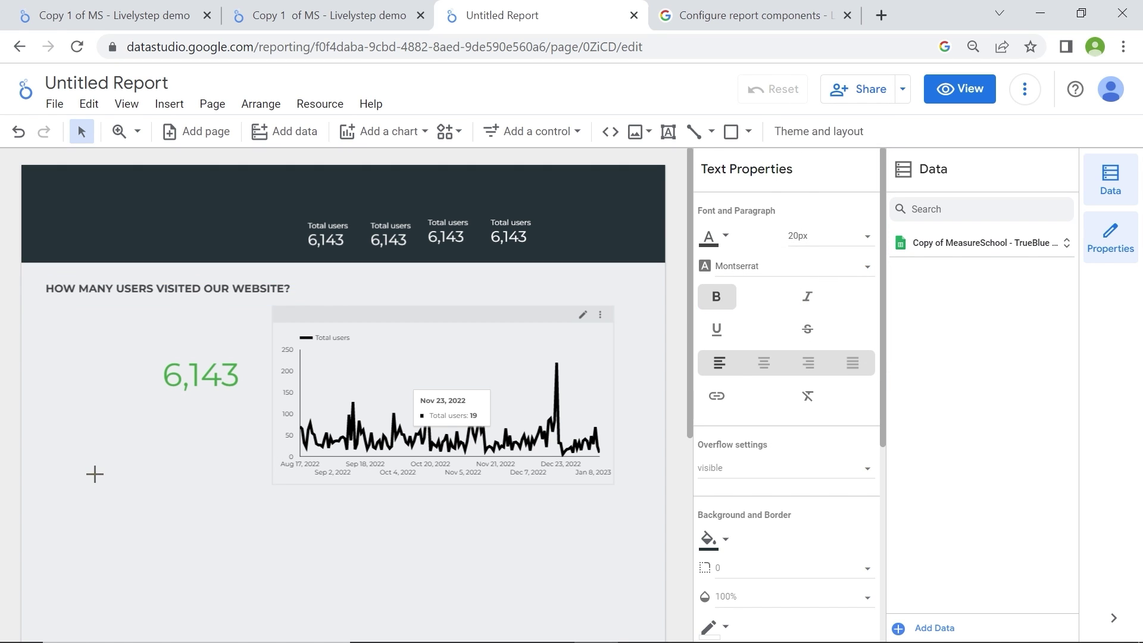
mouse_move(187, 355)
mouse_down()
mouse_move(137, 354)
mouse_move(126, 332)
mouse_up()
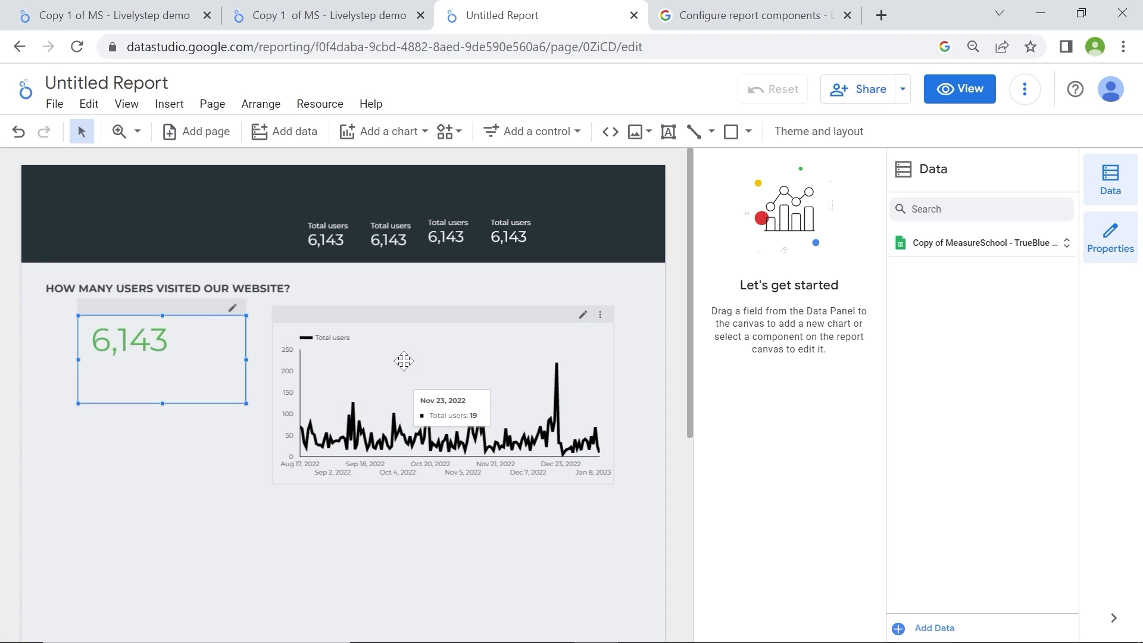
click(428, 351)
drag(435, 353, 461, 321)
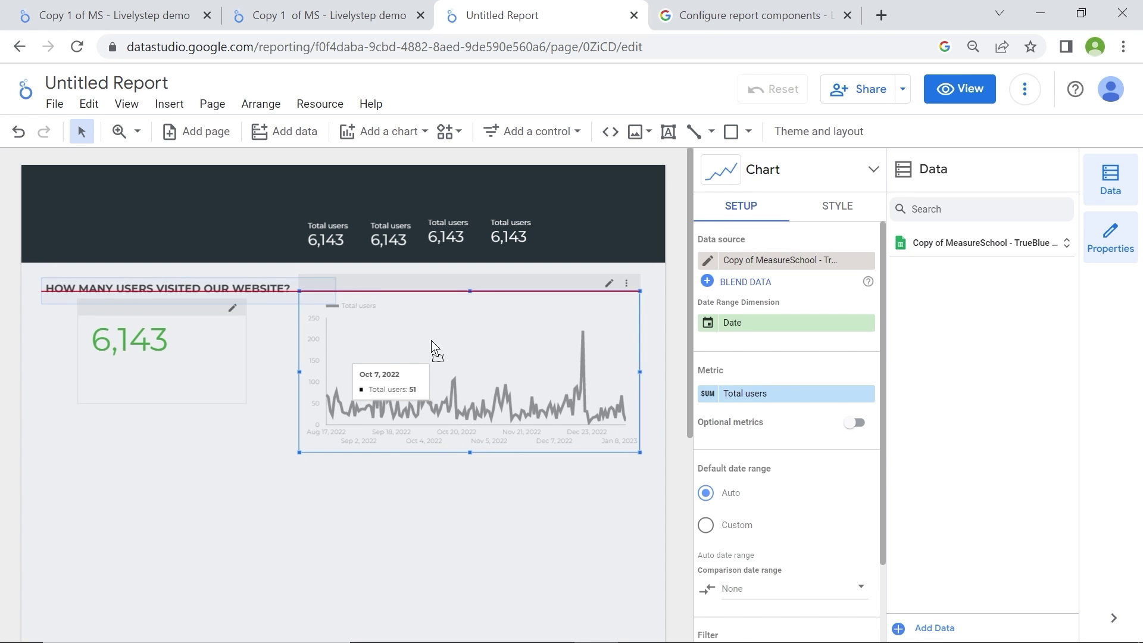
click(158, 340)
drag(158, 341, 191, 340)
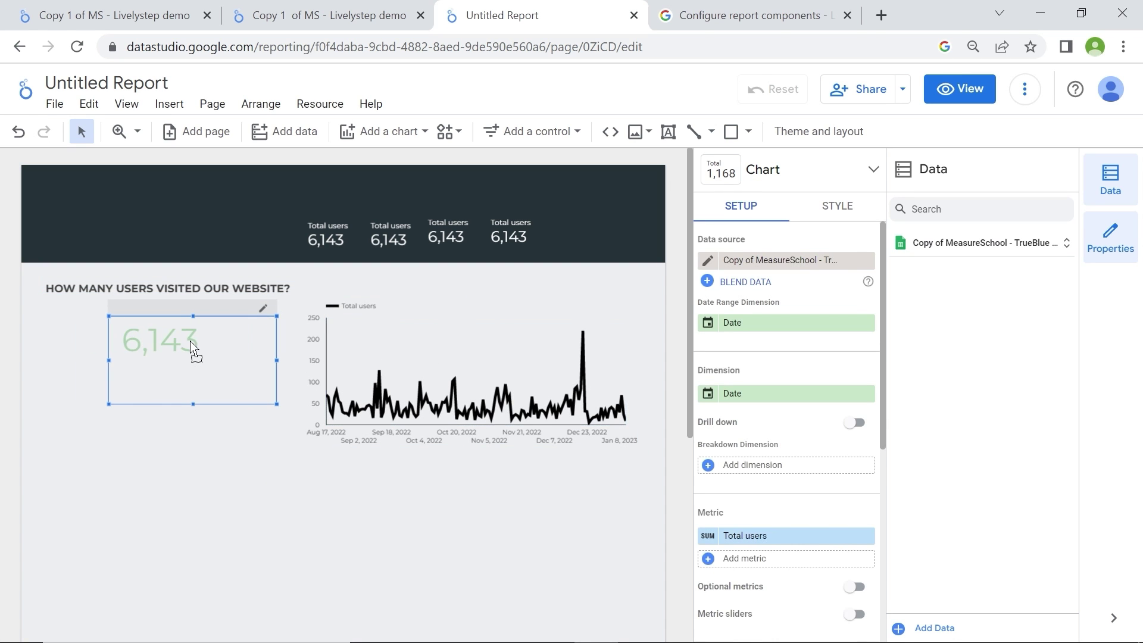
Review the reference's cities chart and map in the users location section, then return.
click(315, 11)
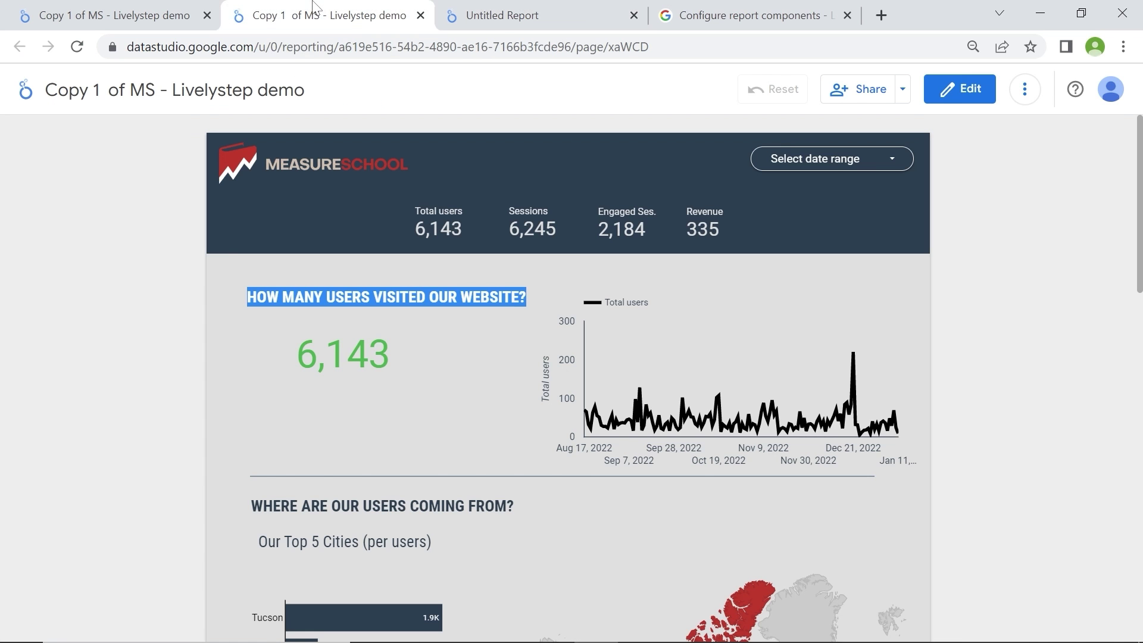
click(400, 366)
scroll(414, 378, down, 3)
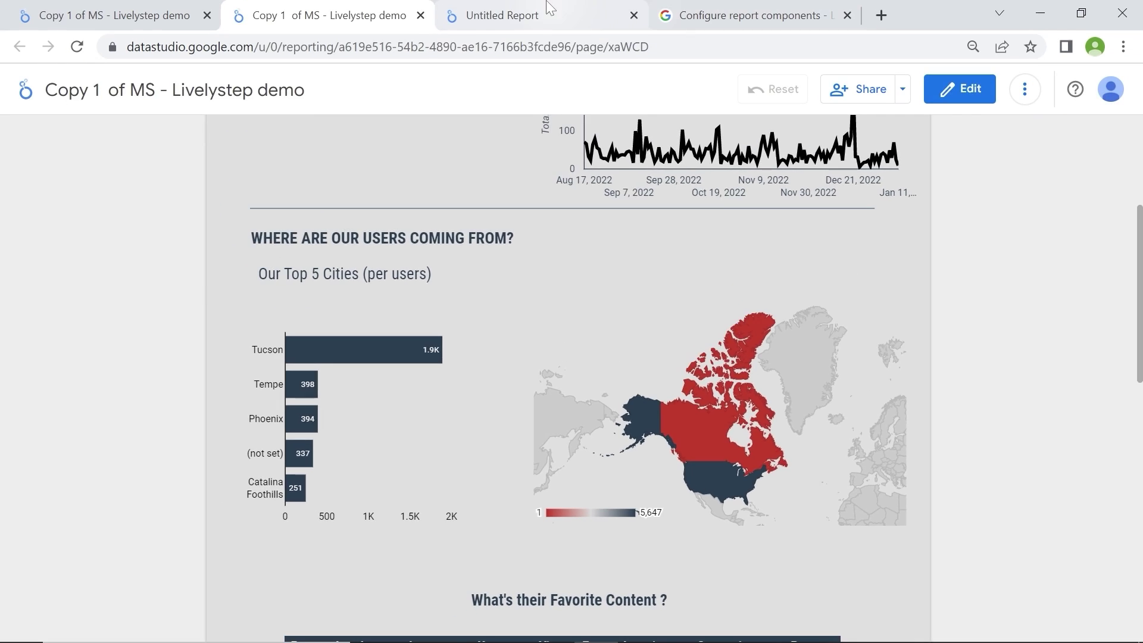
click(535, 15)
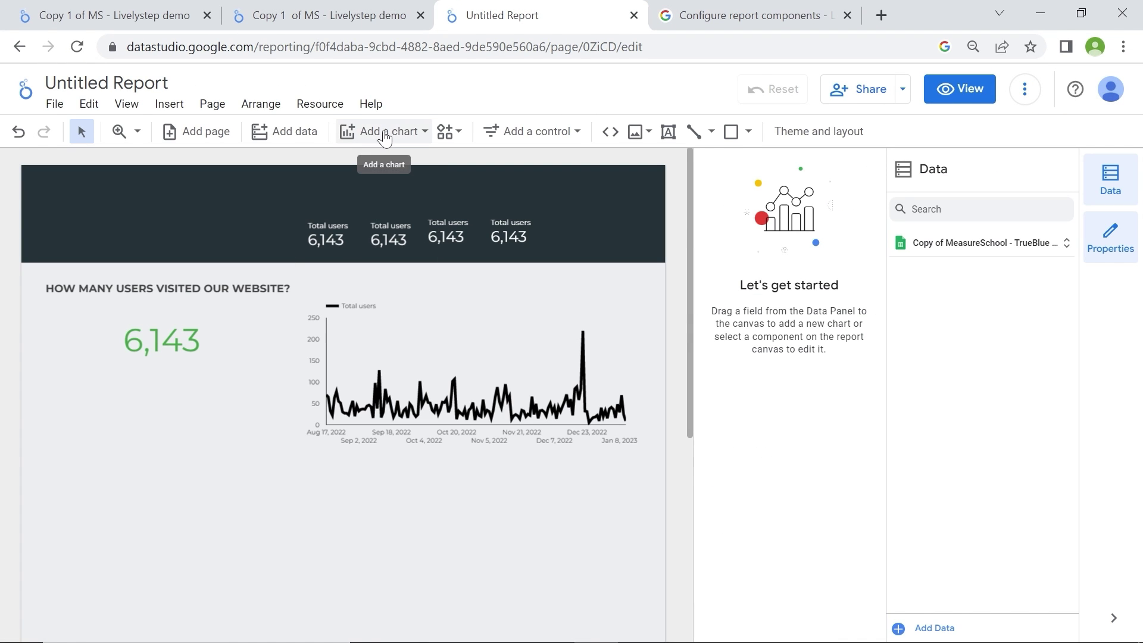
Place a horizontal bar chart below the scorecard with City as its dimension.
click(386, 138)
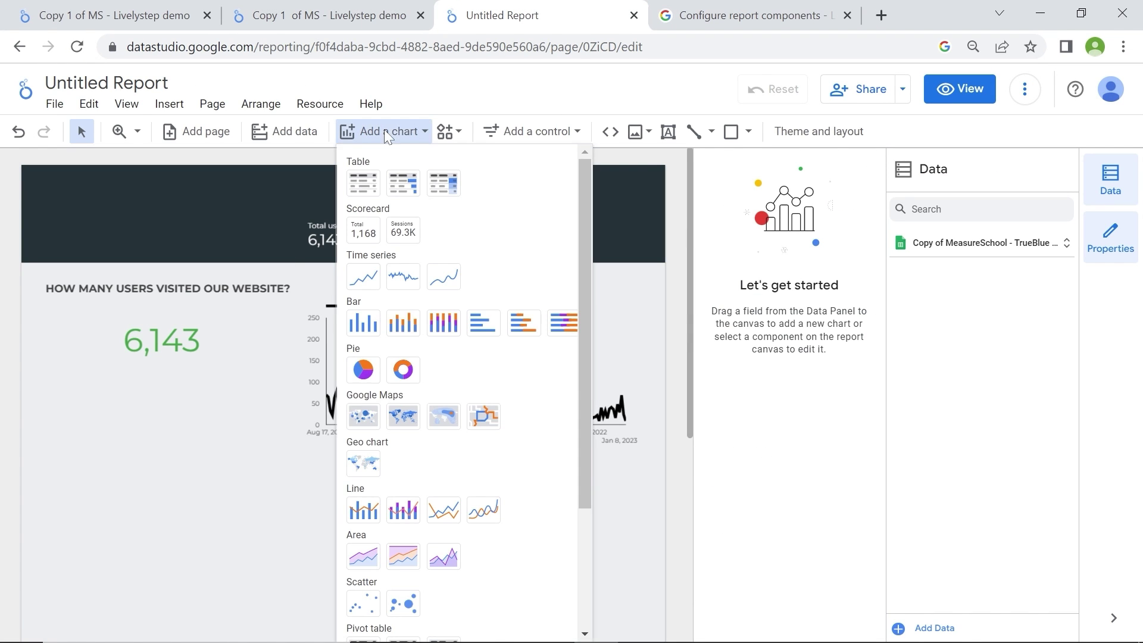
click(485, 325)
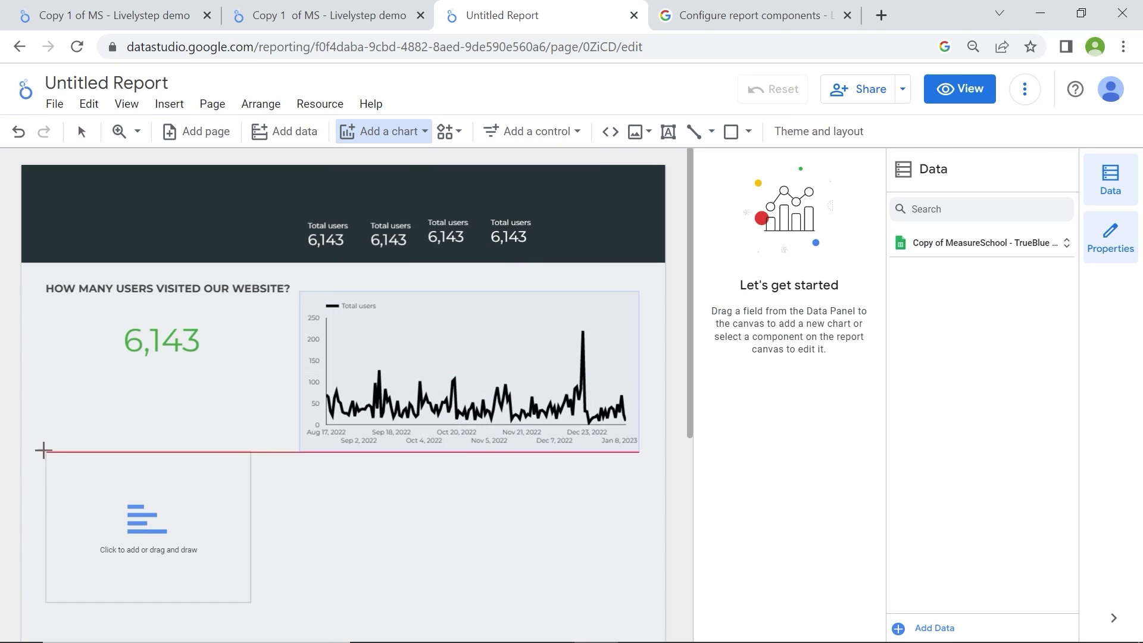
click(45, 442)
scroll(689, 235, down, 1)
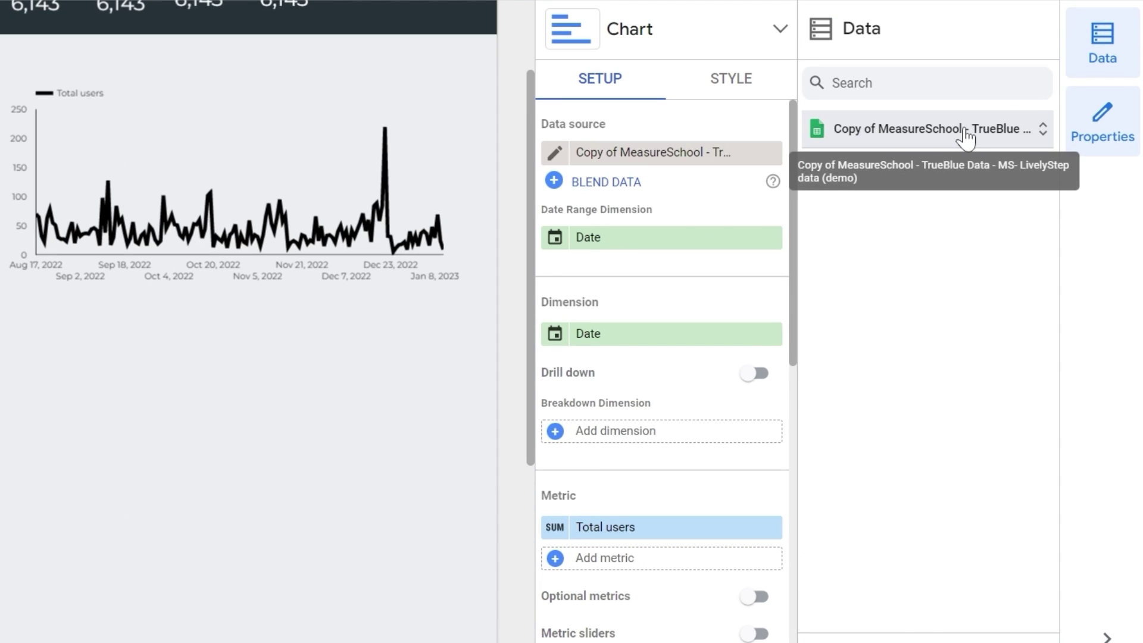
click(965, 136)
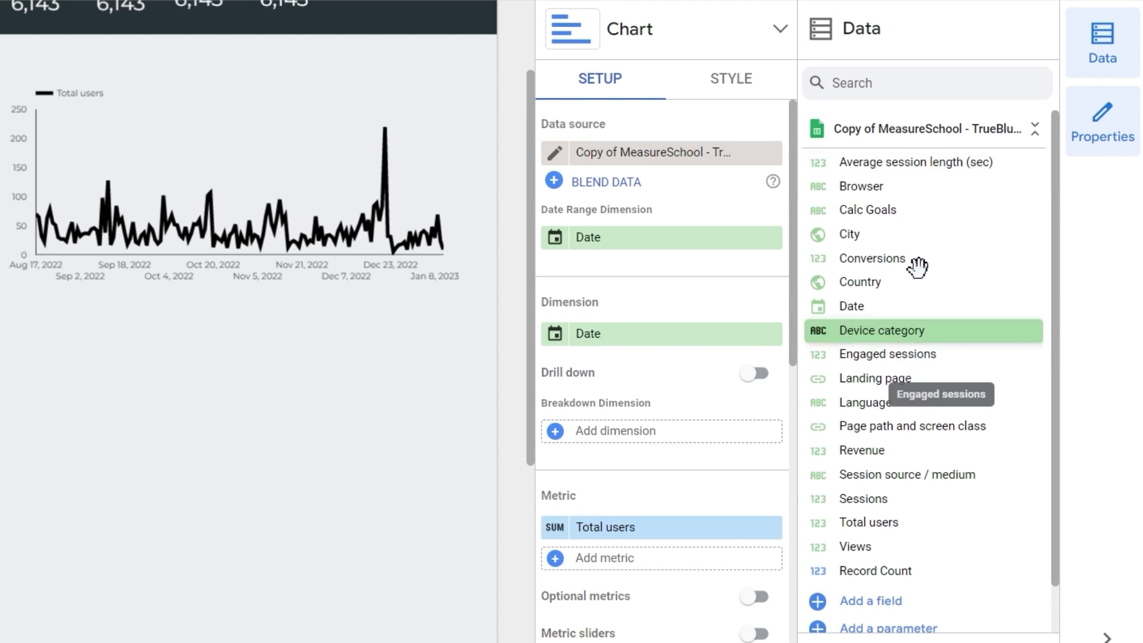
mouse_move(914, 234)
mouse_down()
mouse_move(652, 290)
mouse_move(651, 330)
mouse_up()
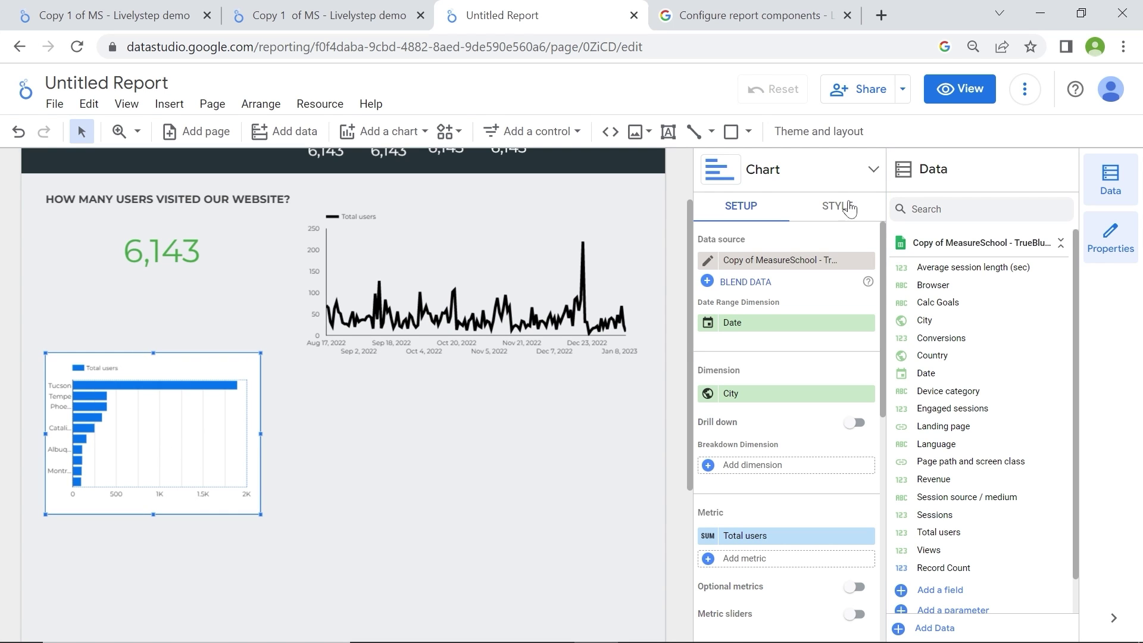
Give the city bar chart dark slate bars and a transparent grid.
click(845, 215)
text(5)
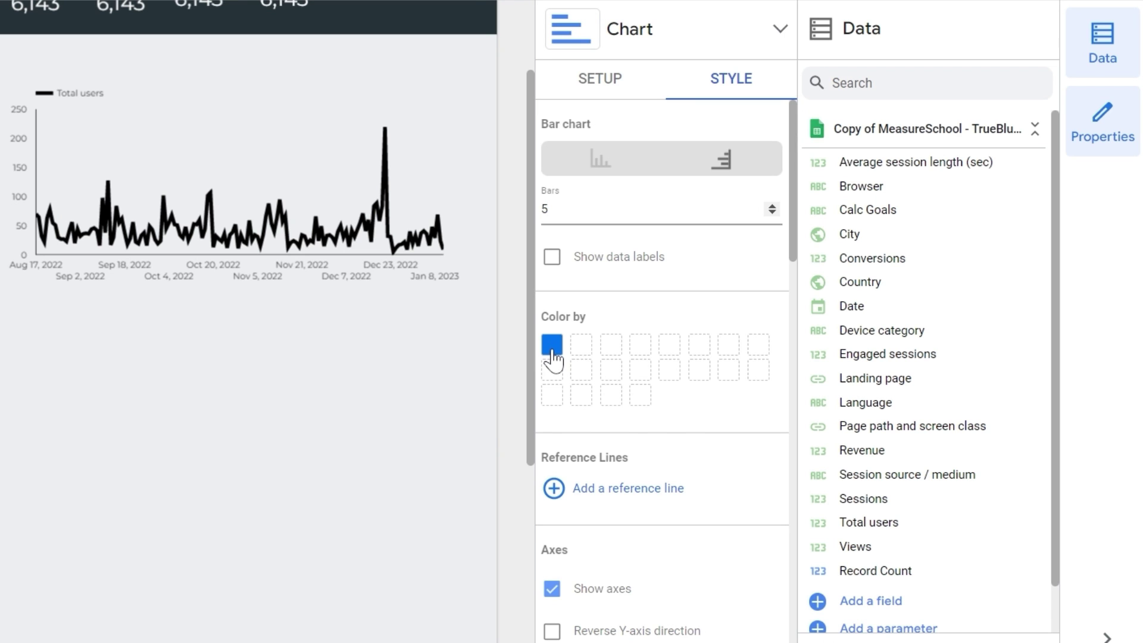
click(552, 349)
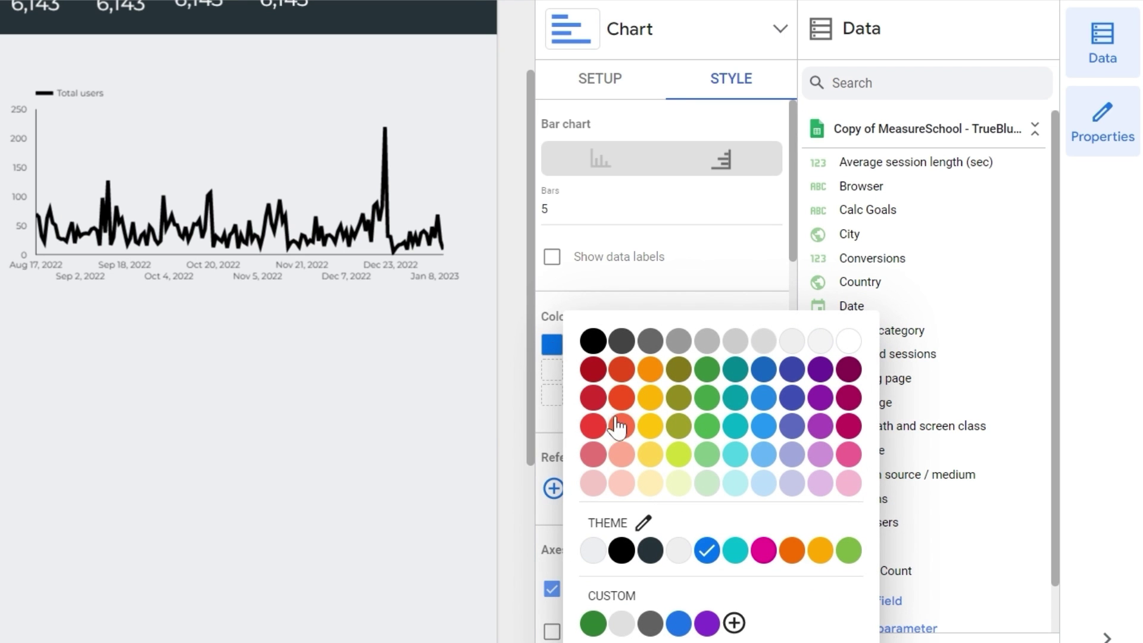
click(654, 554)
scroll(663, 384, down, 4)
scroll(676, 286, down, 2)
scroll(676, 285, down, 2)
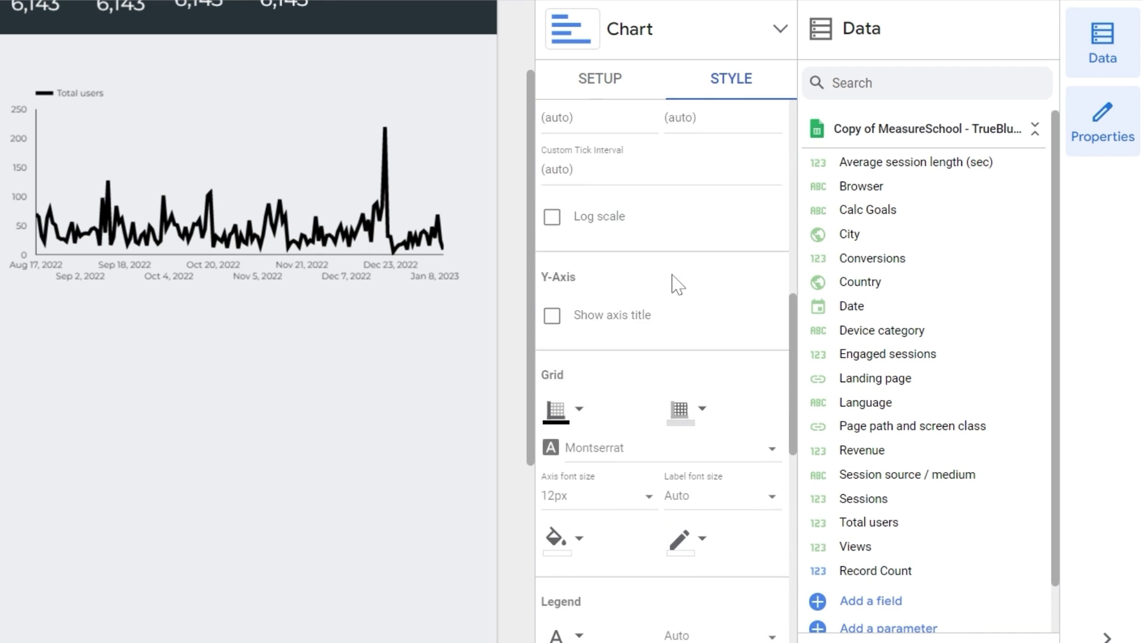
scroll(676, 286, down, 2)
click(712, 270)
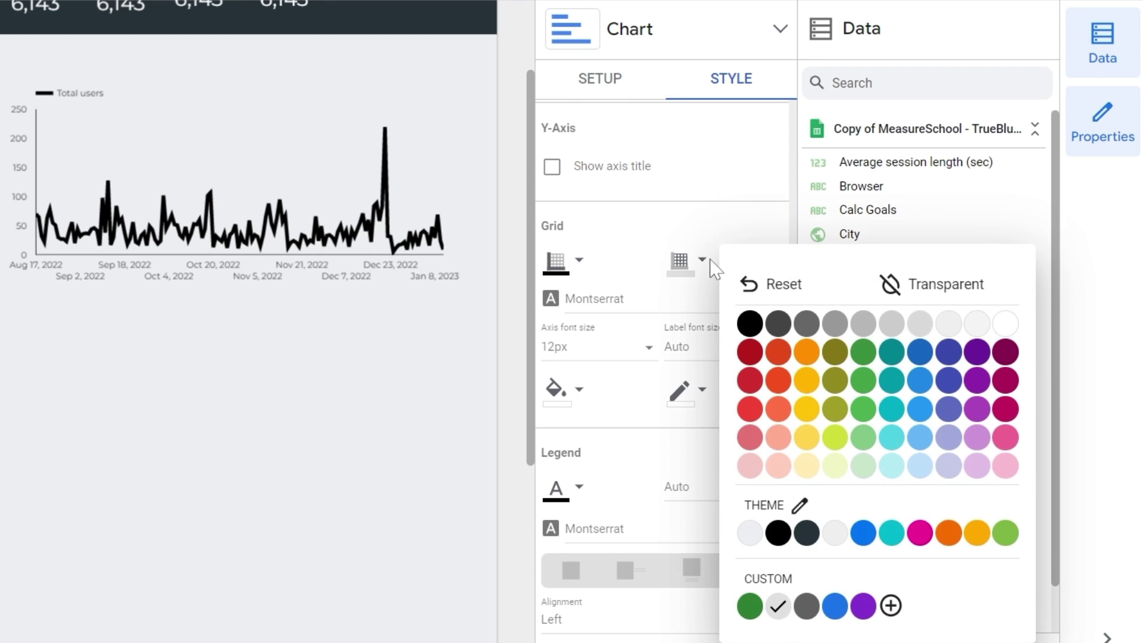
click(980, 286)
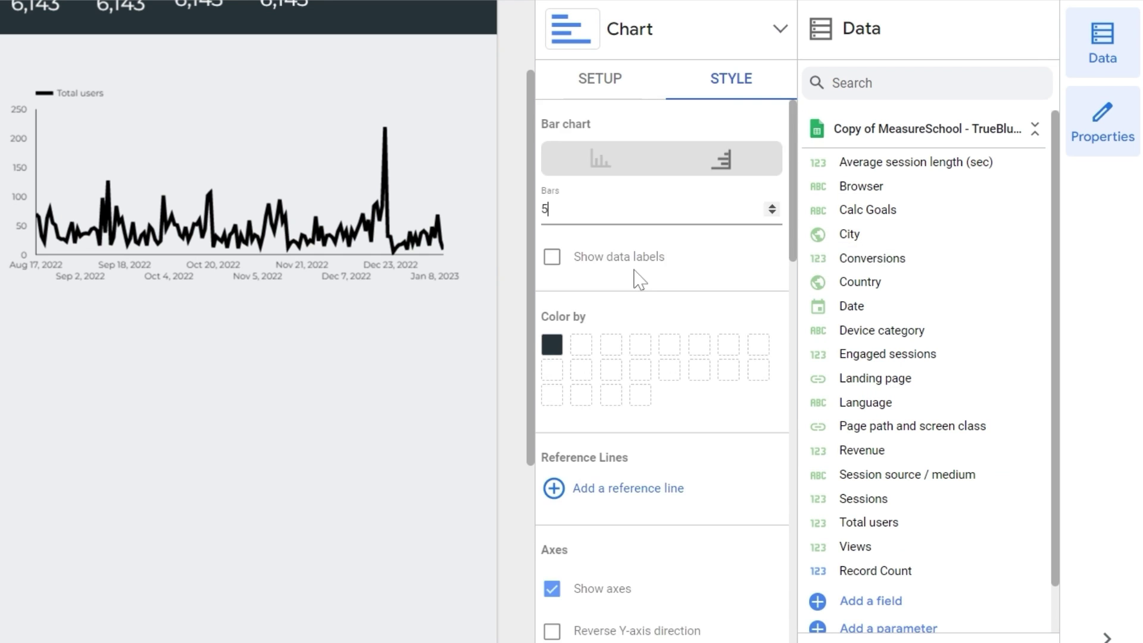
scroll(635, 276, down, 5)
scroll(639, 277, down, 6)
scroll(642, 277, down, 4)
scroll(645, 276, down, 2)
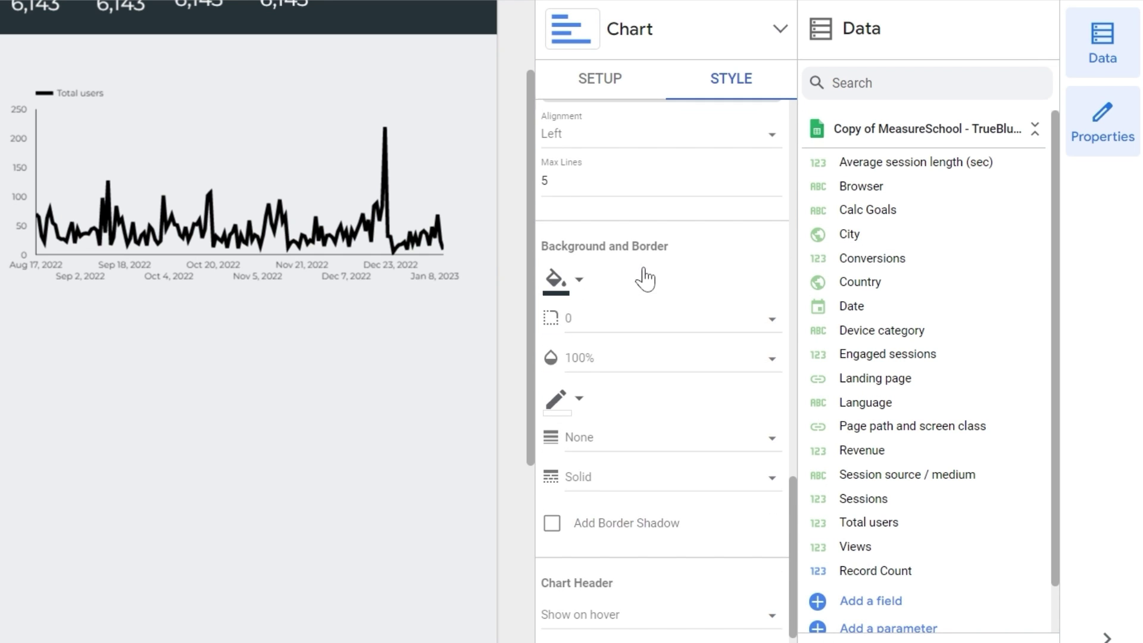
click(579, 287)
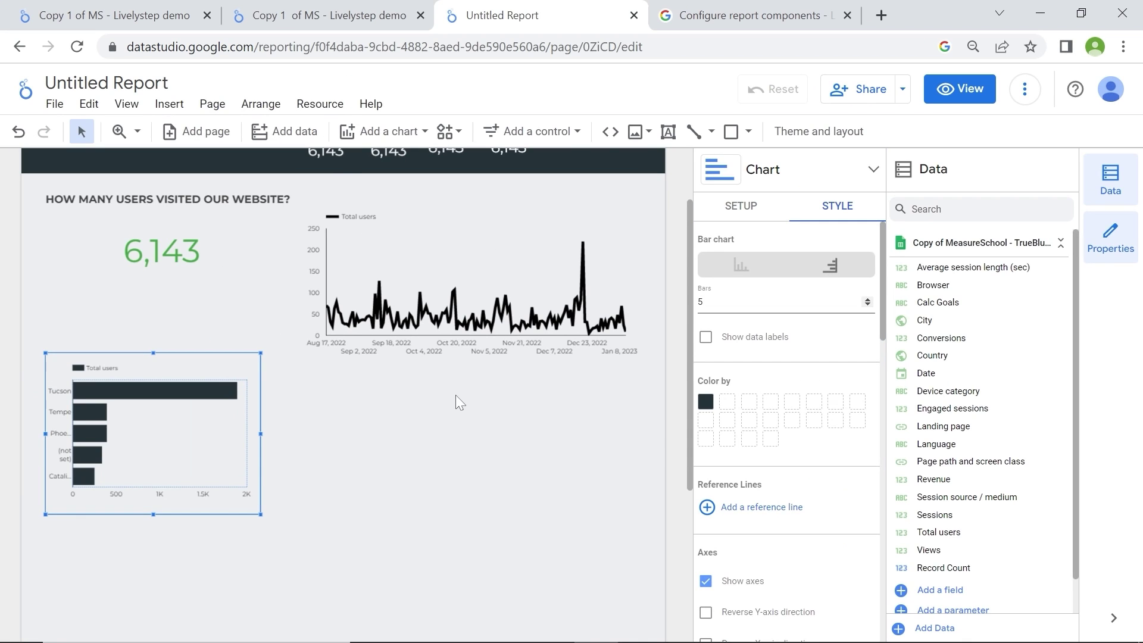
Check the reference report's city chart and browse the chart type list.
click(330, 16)
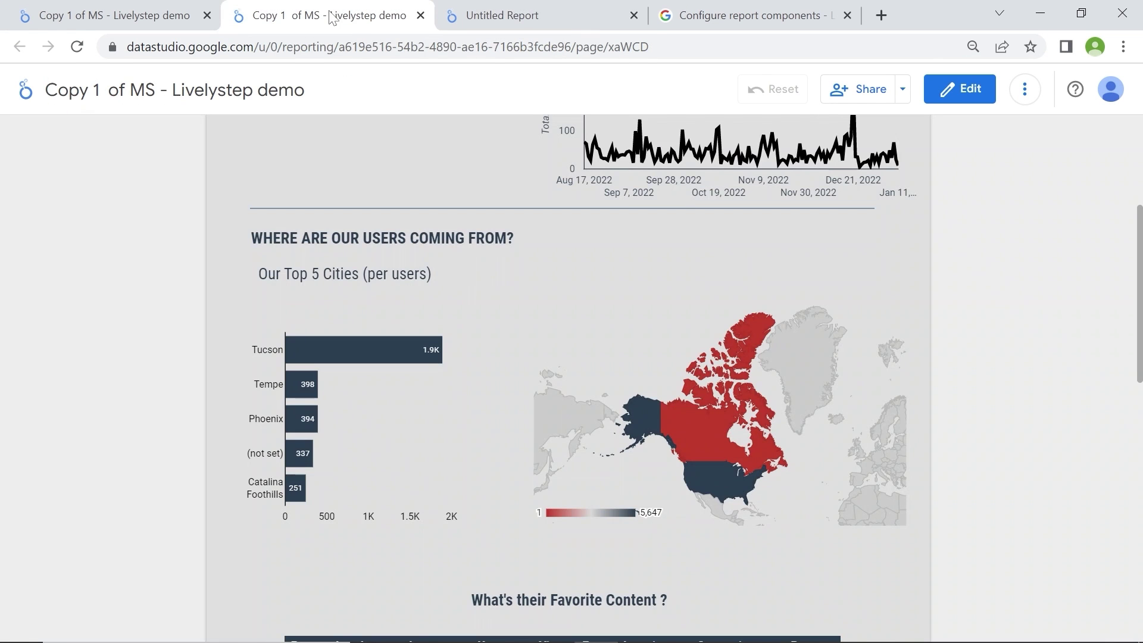
click(513, 9)
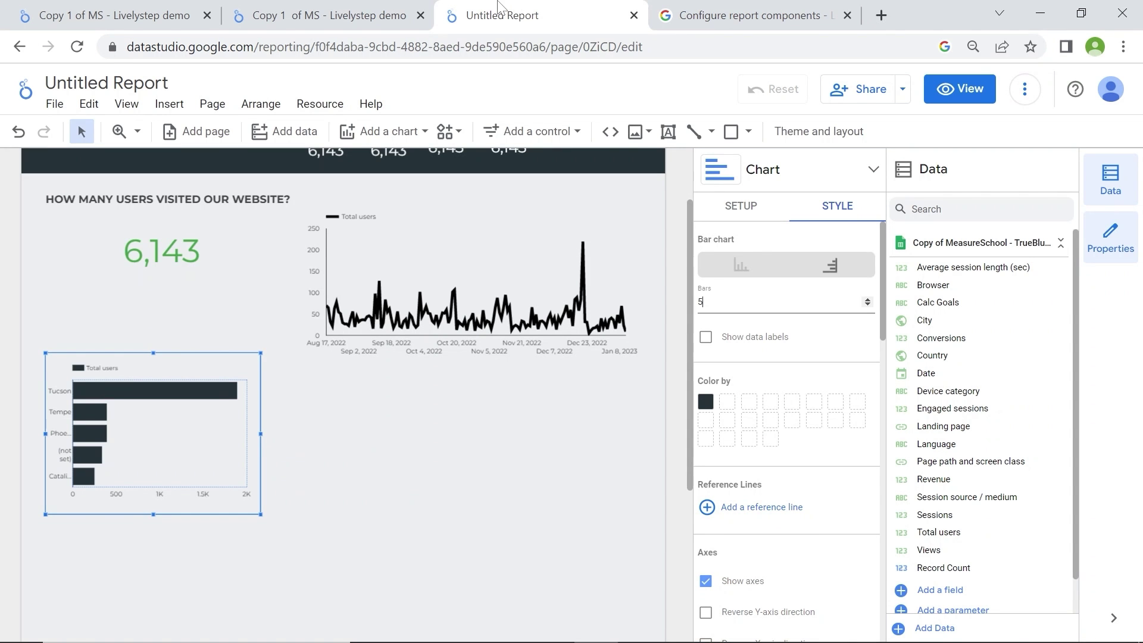
click(390, 136)
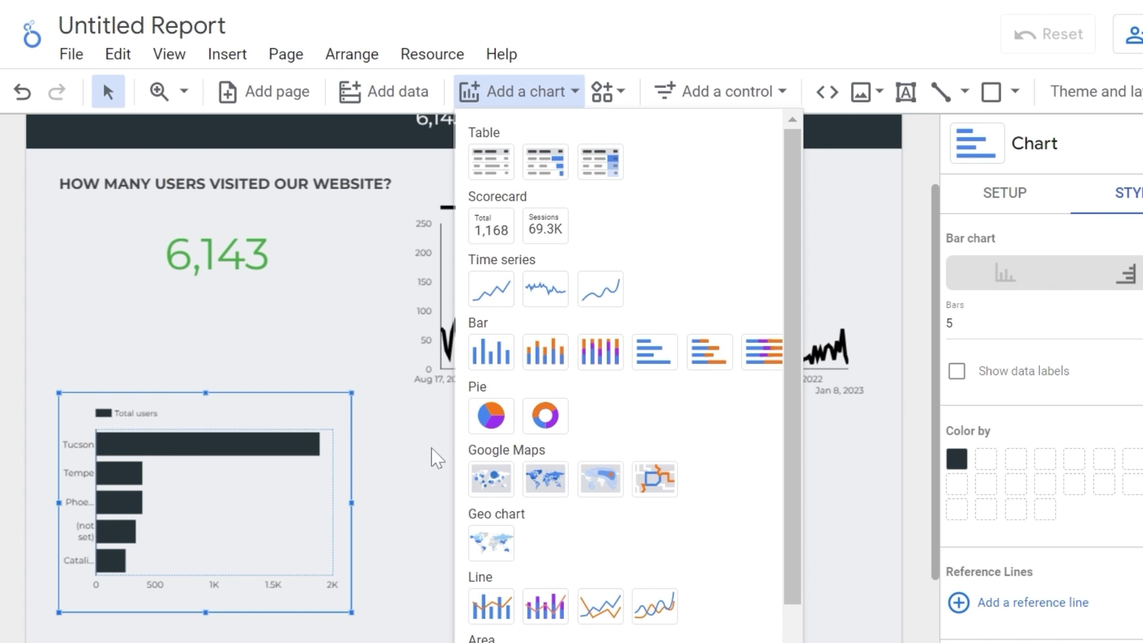
click(436, 458)
Duplicate the city bar chart, move the copy beside it, and make it a geo chart.
click(179, 458)
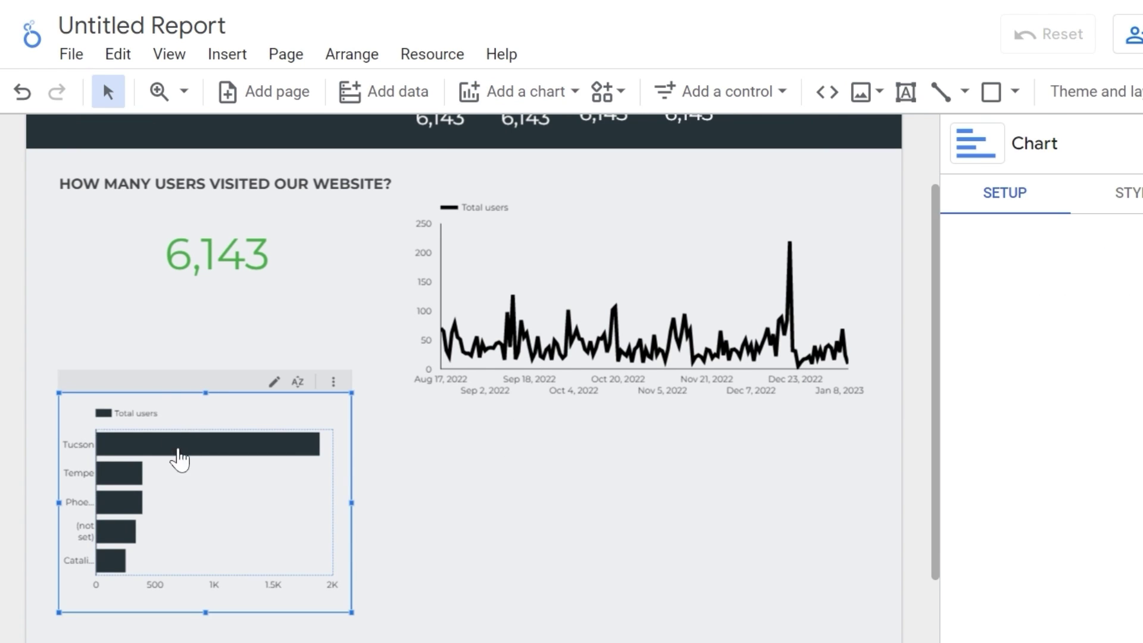
key(ctrl+c)
key(ctrl+v)
drag(533, 475, 530, 465)
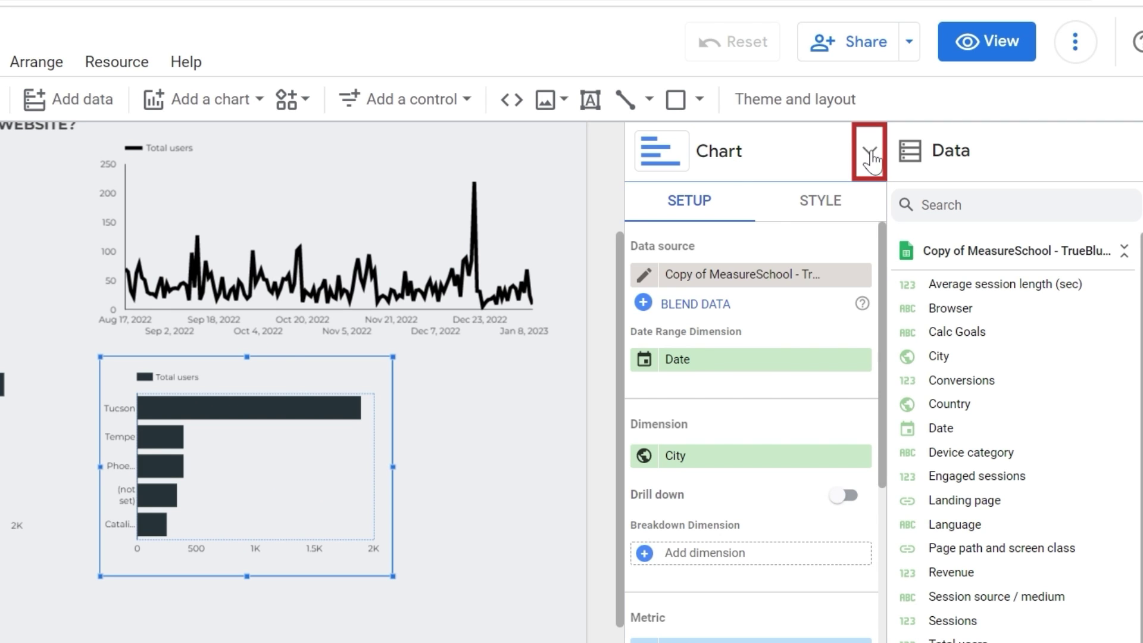
click(870, 151)
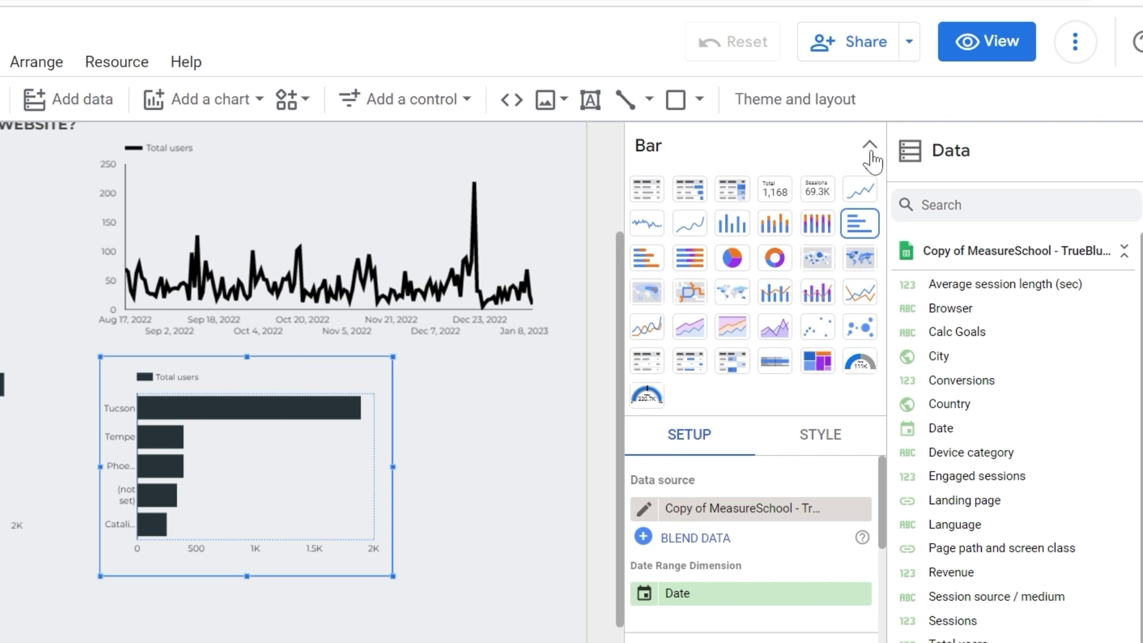
click(734, 299)
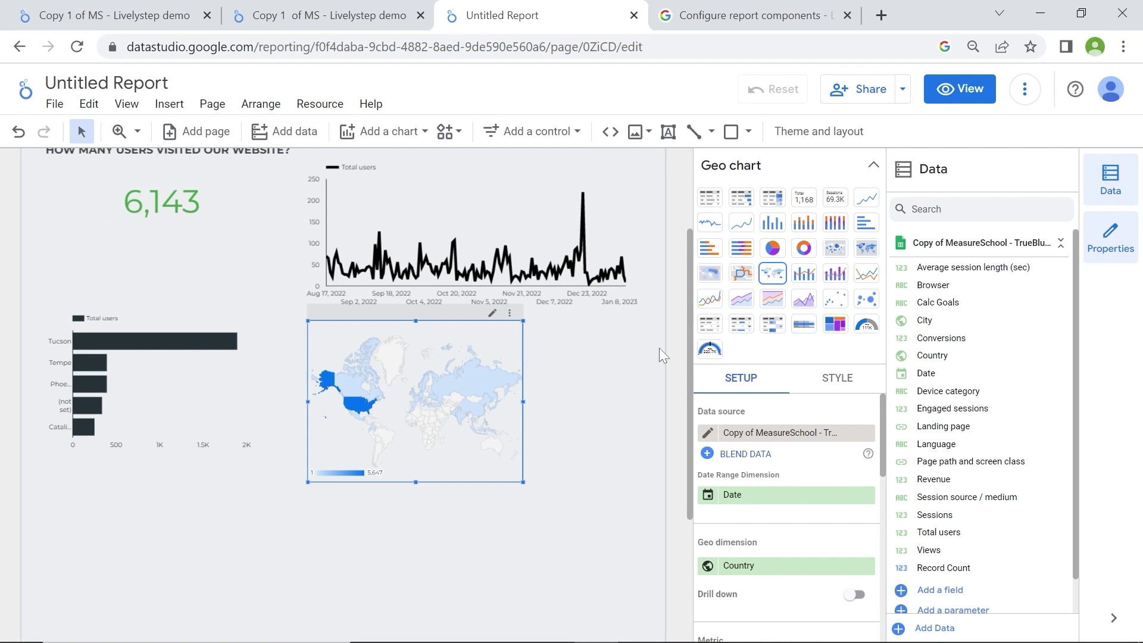
Shade the geo map near-black for top countries and light red for low ones; nudge the bar chart.
click(391, 382)
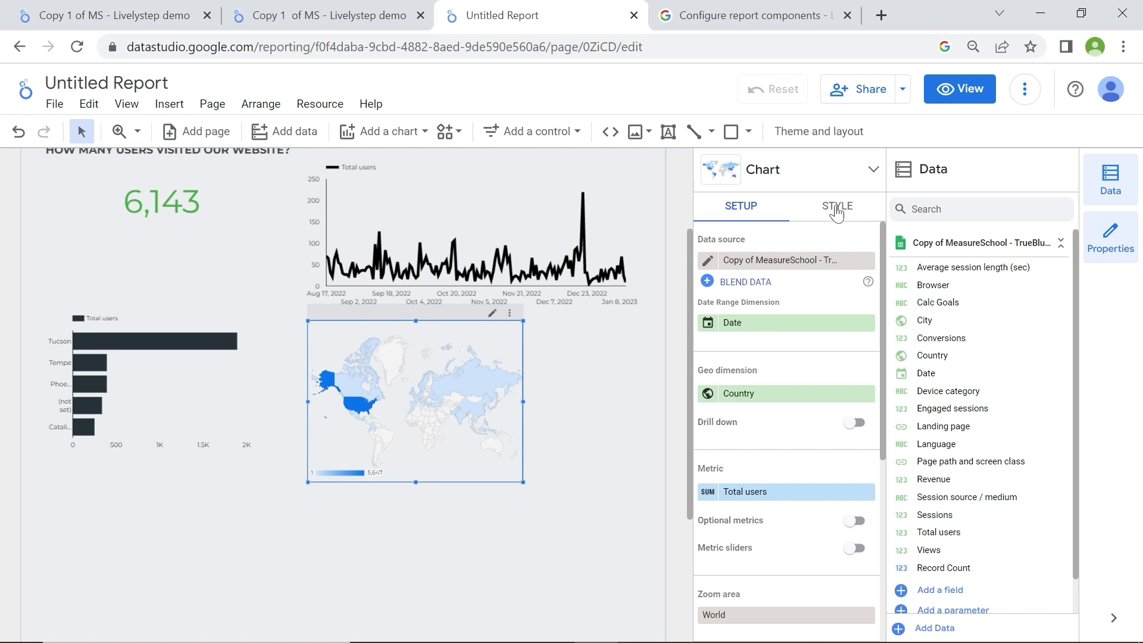
click(835, 205)
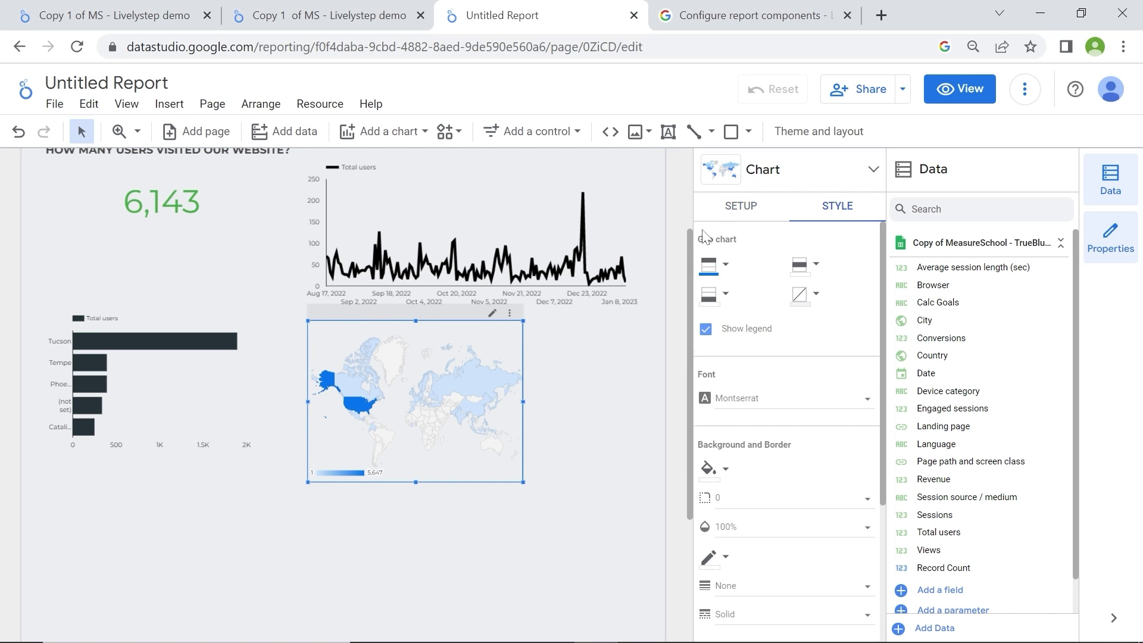
click(730, 268)
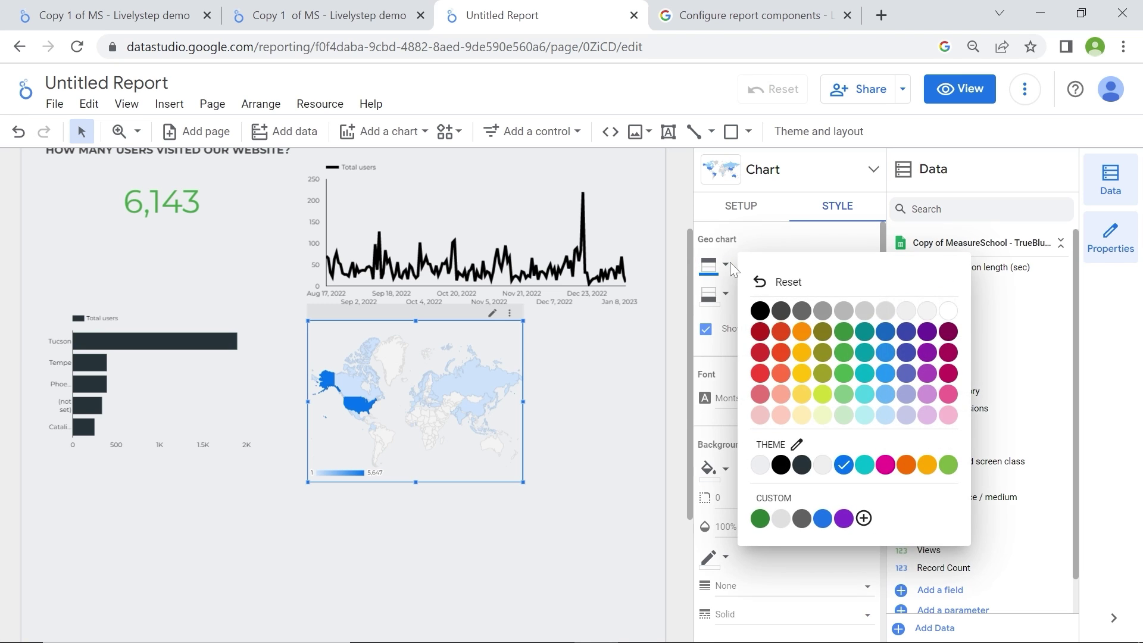
click(780, 464)
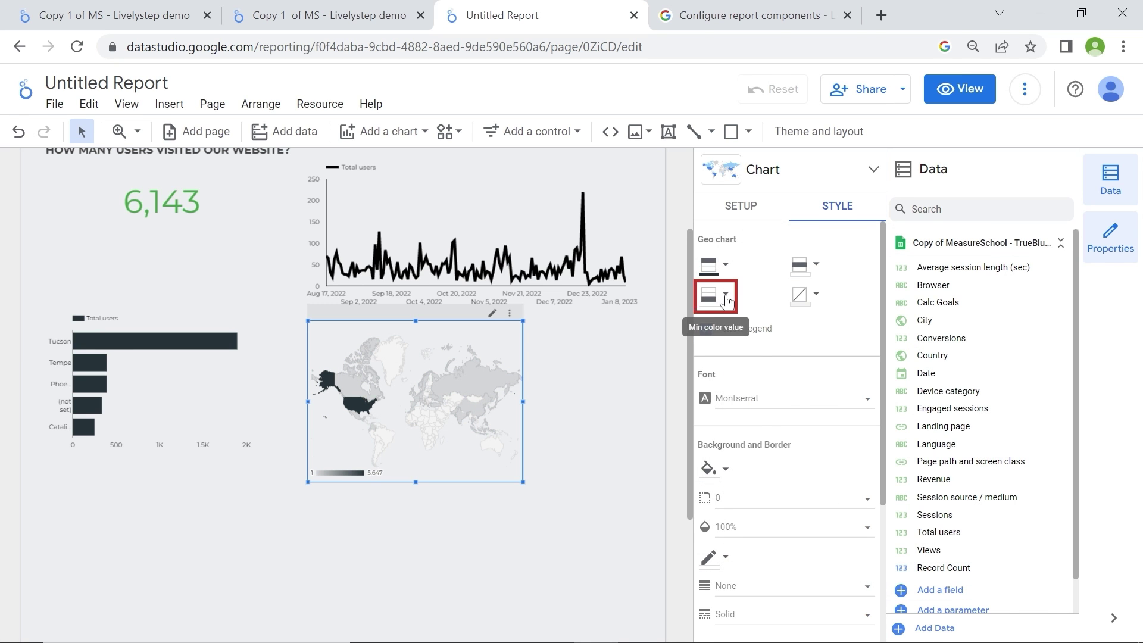
click(727, 299)
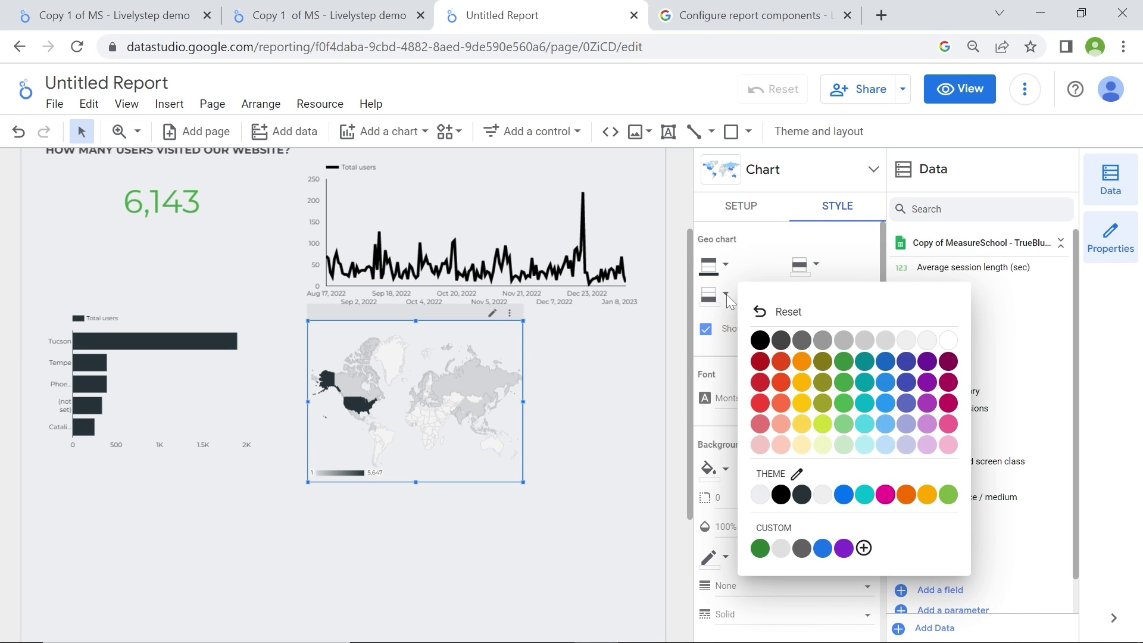
click(760, 424)
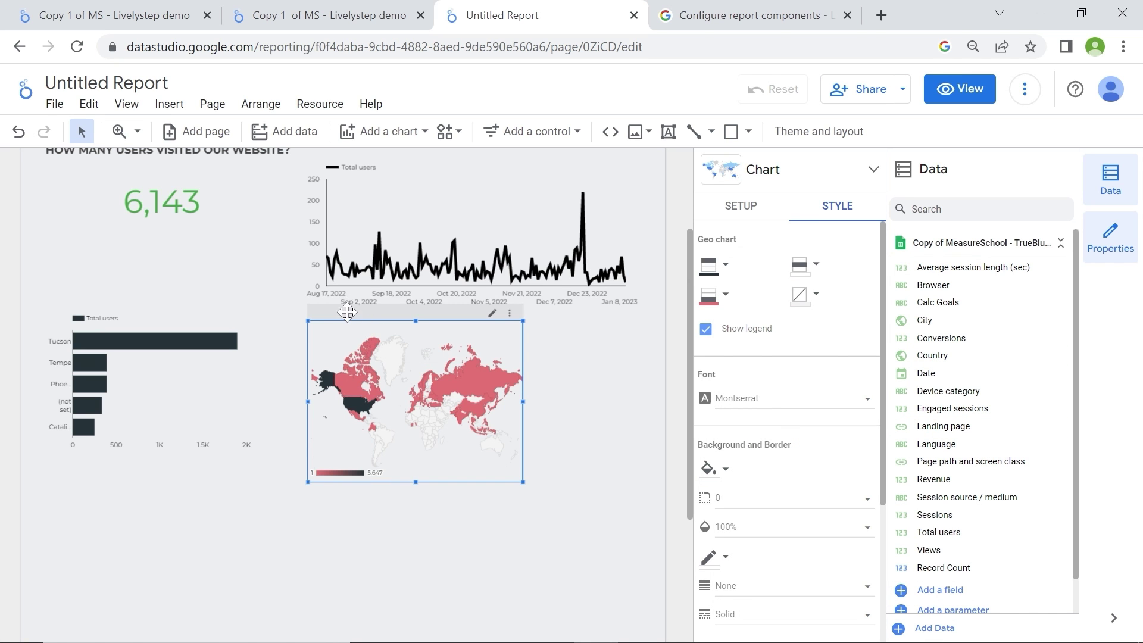
drag(347, 312, 357, 315)
drag(163, 319, 187, 329)
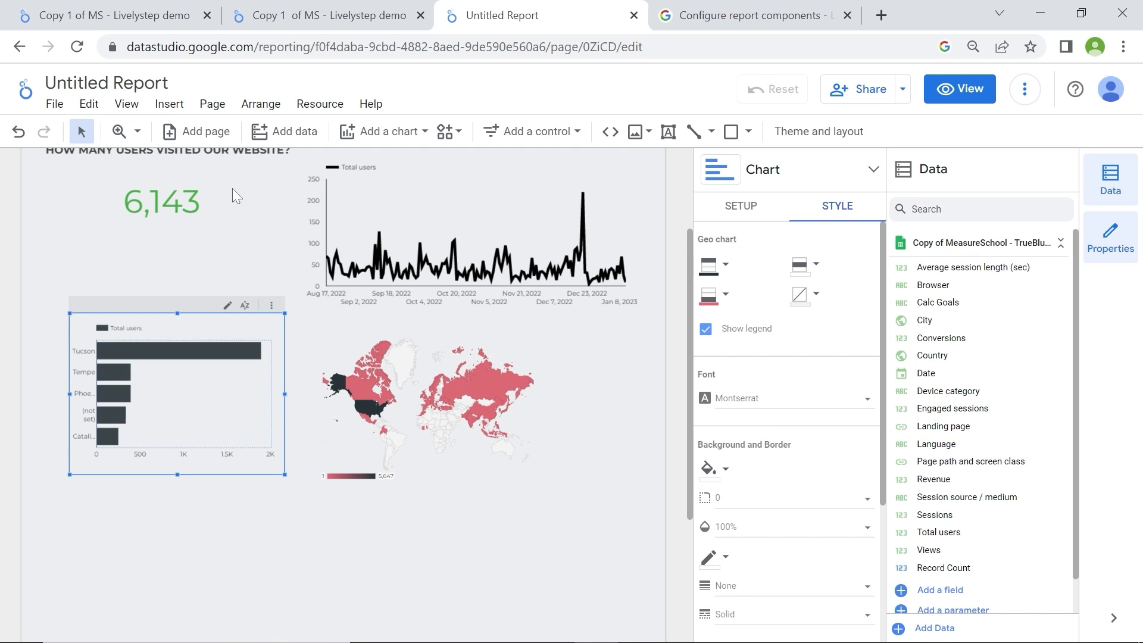
key(ctrl+Page_Up)
scroll(421, 328, down, 2)
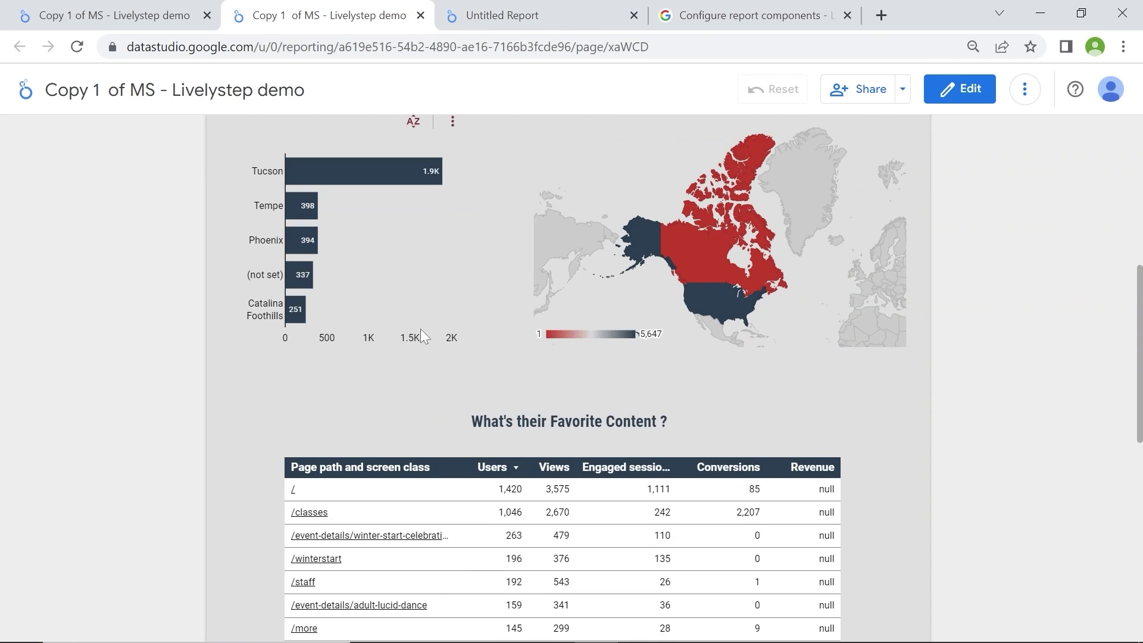
scroll(421, 337, down, 1)
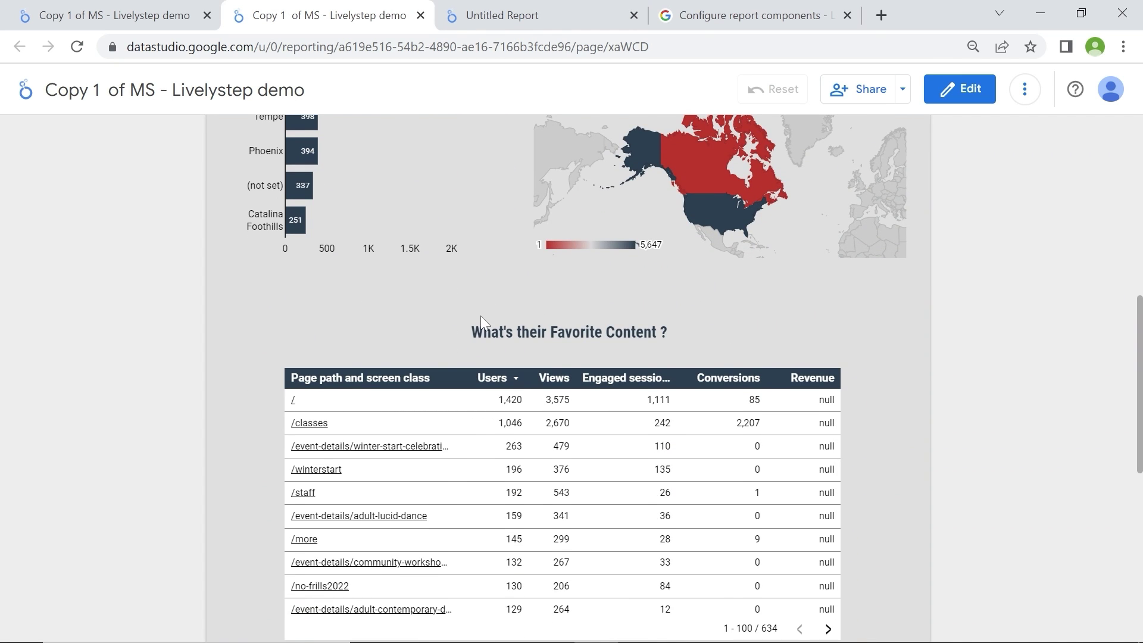
click(562, 15)
scroll(336, 152, down, 2)
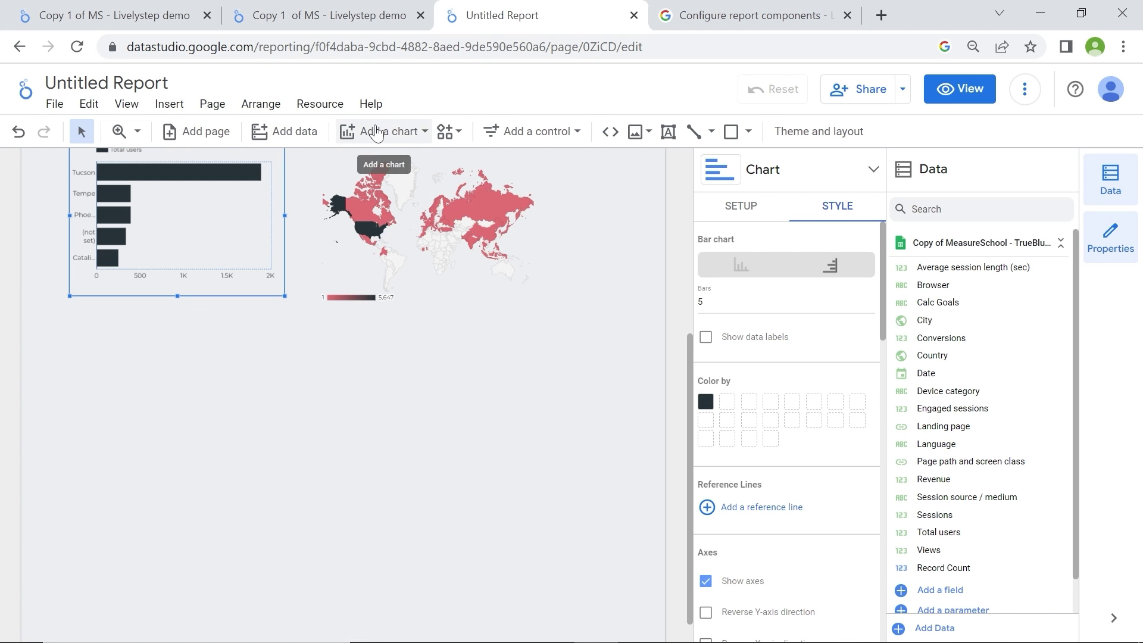
Draw a table below the charts with Page path and screen class rows, widening that column.
click(378, 132)
click(365, 181)
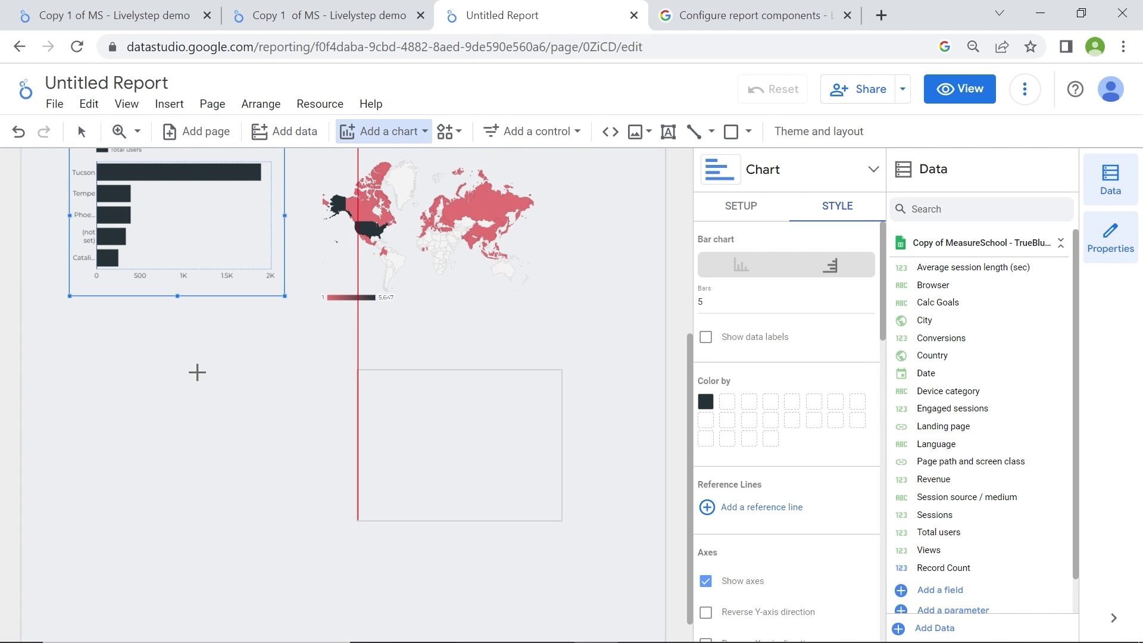
mouse_move(99, 341)
mouse_down()
mouse_move(510, 412)
mouse_move(582, 583)
mouse_up()
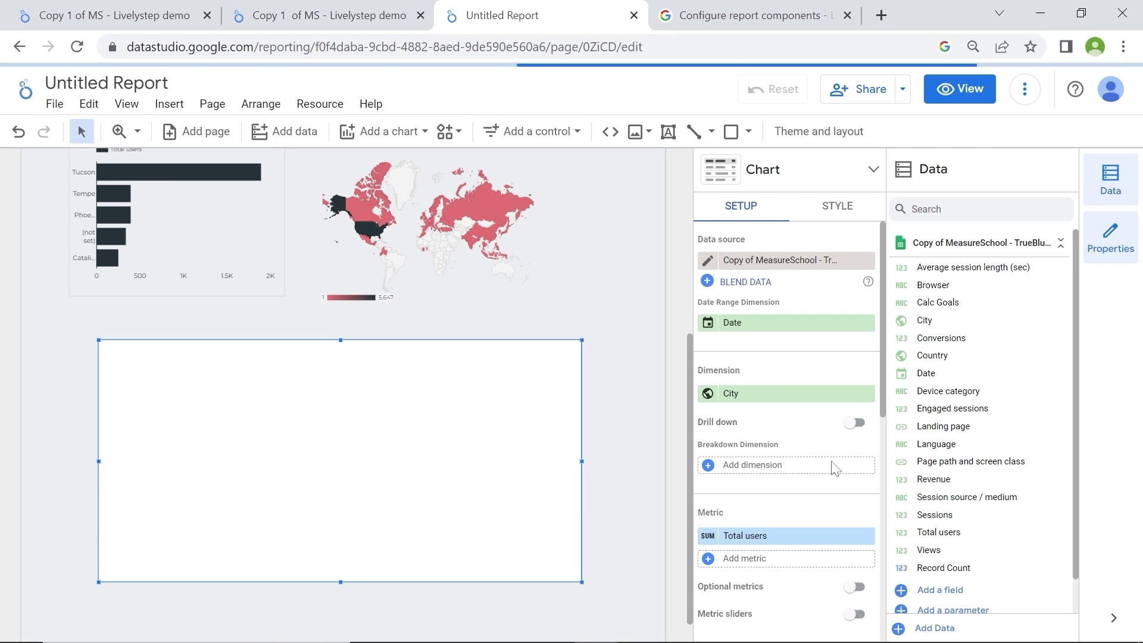
scroll(713, 435, down, 2)
scroll(799, 432, up, 1)
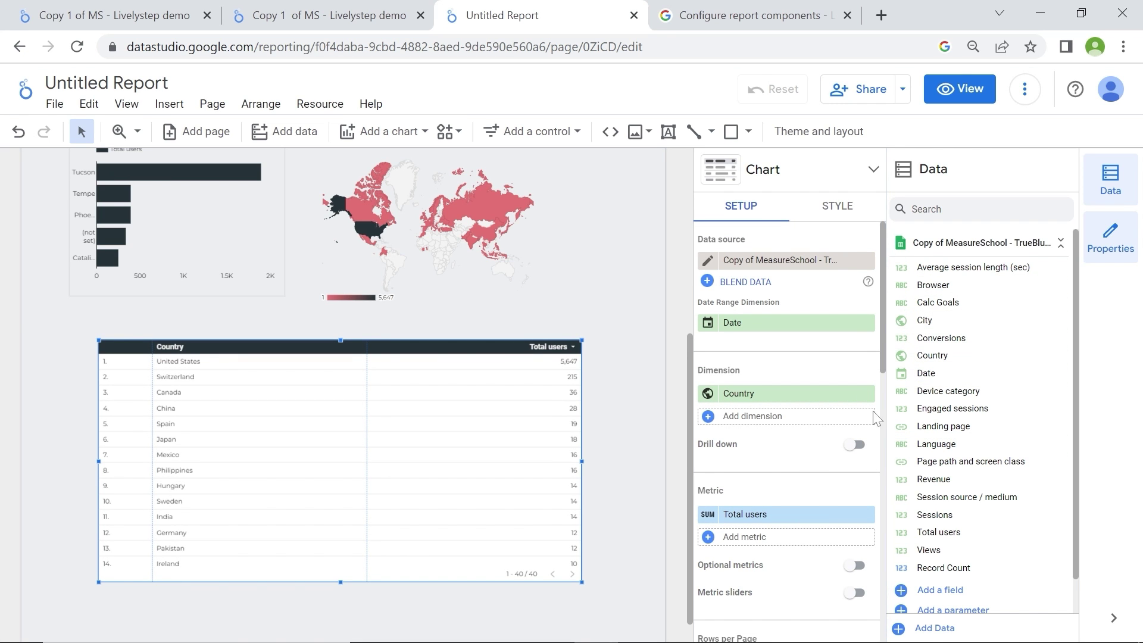
click(867, 393)
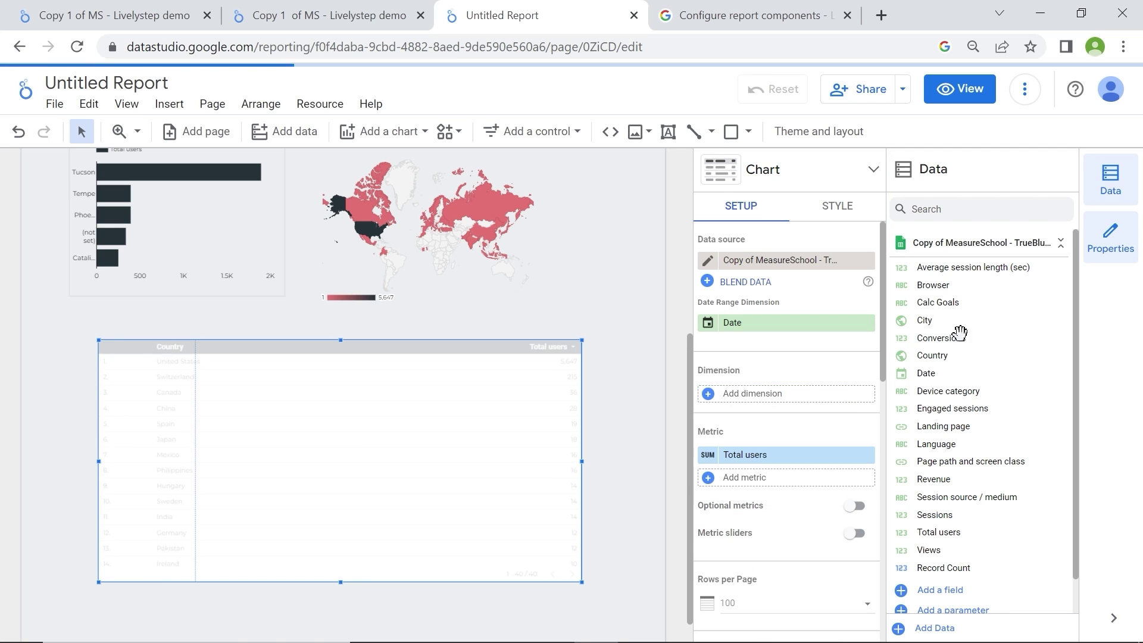
drag(995, 456, 784, 396)
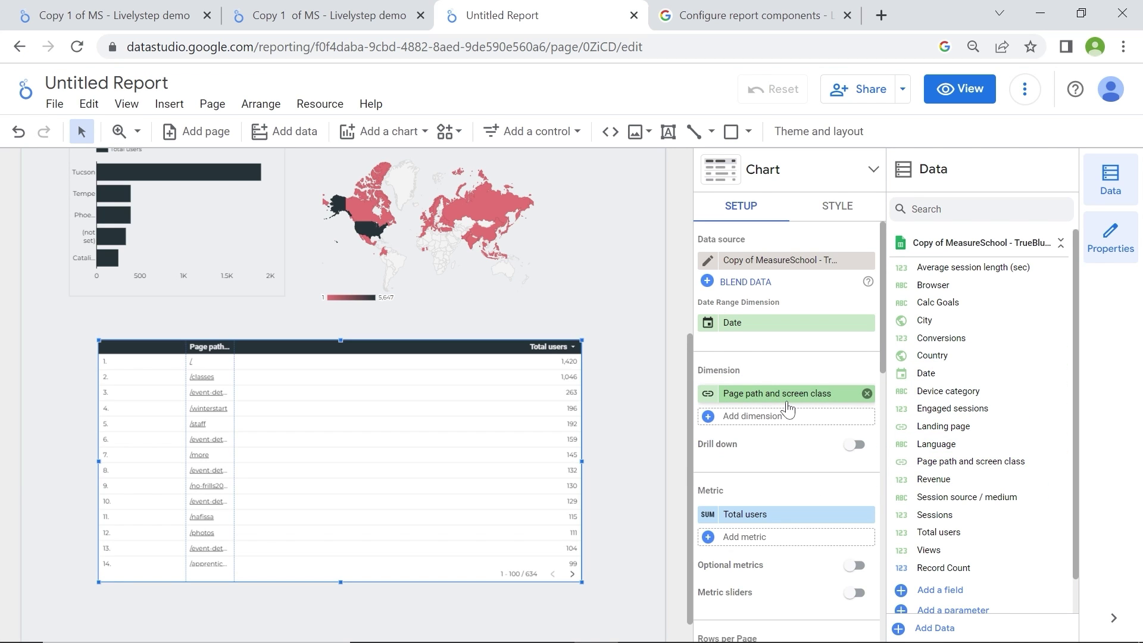
mouse_move(234, 349)
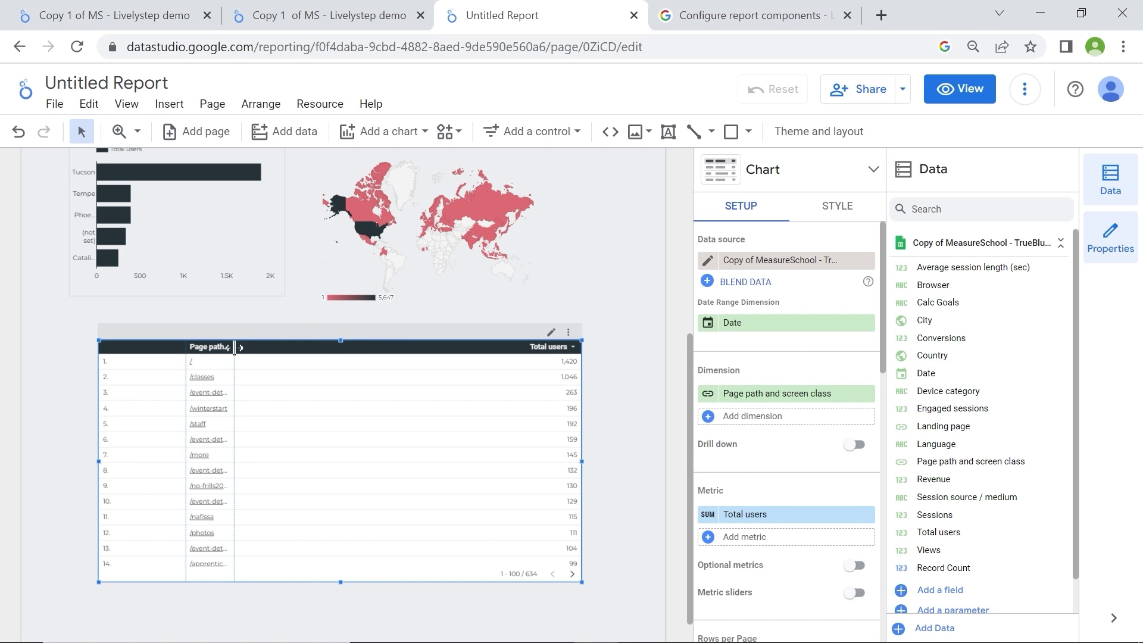
drag(235, 347, 269, 352)
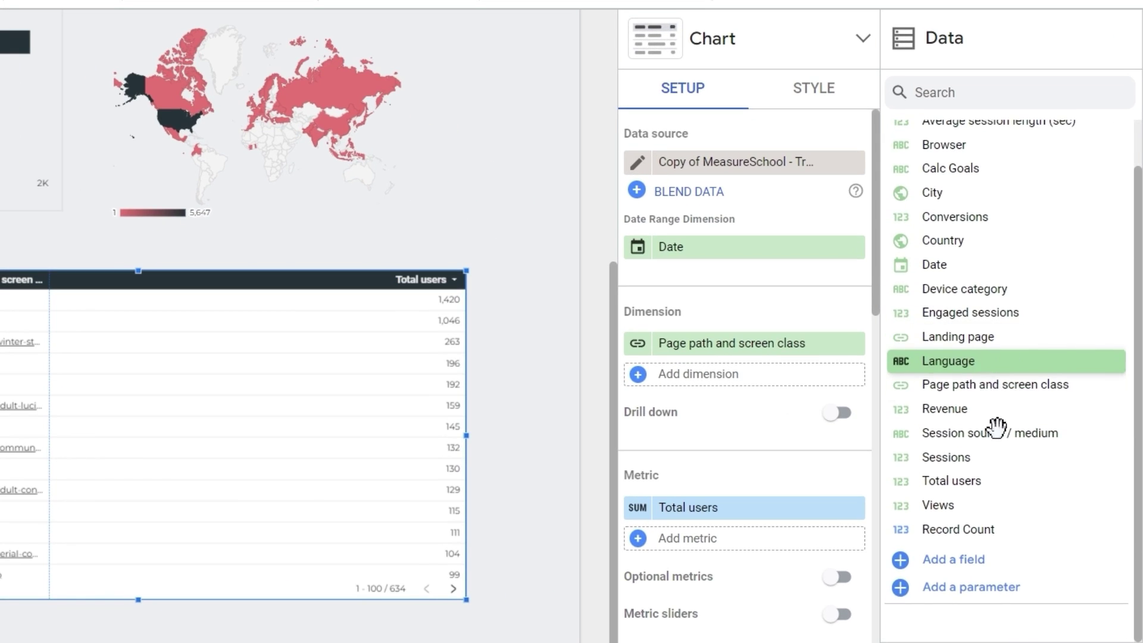
Add Views, Sessions, Engaged sessions and Revenue columns, with Revenue placed after Views.
drag(938, 504, 741, 536)
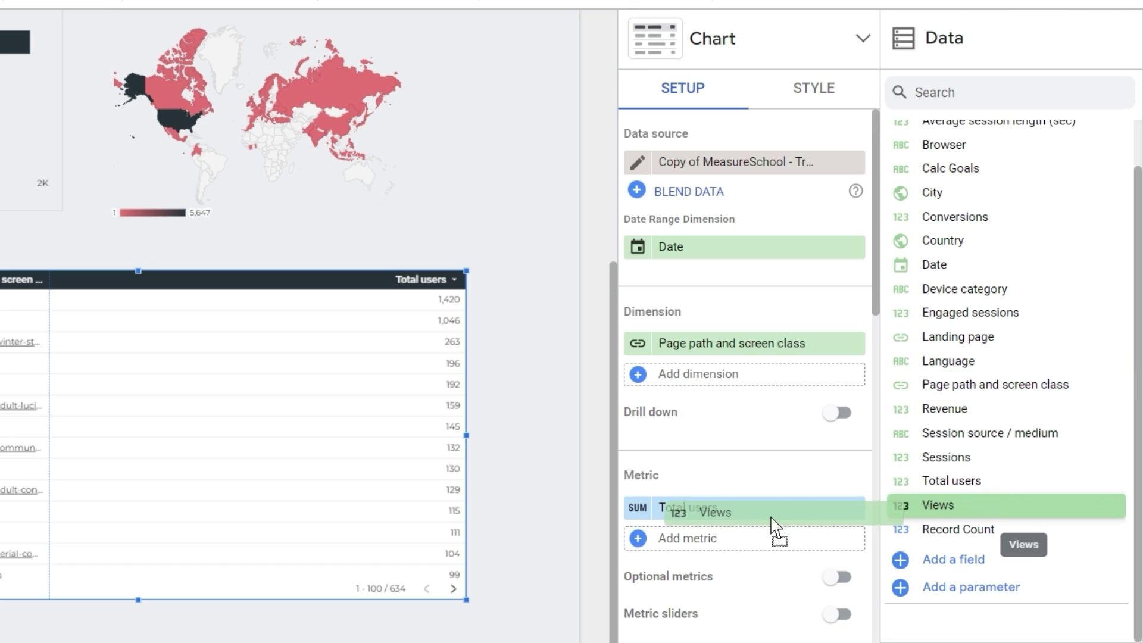
drag(938, 457, 741, 572)
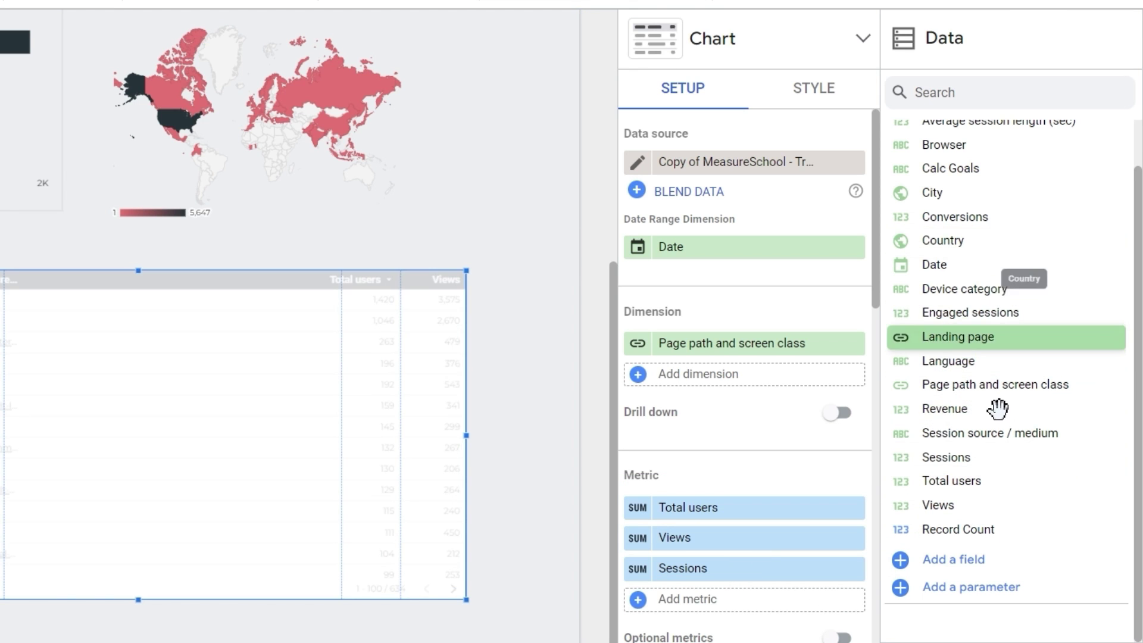
drag(991, 366, 749, 599)
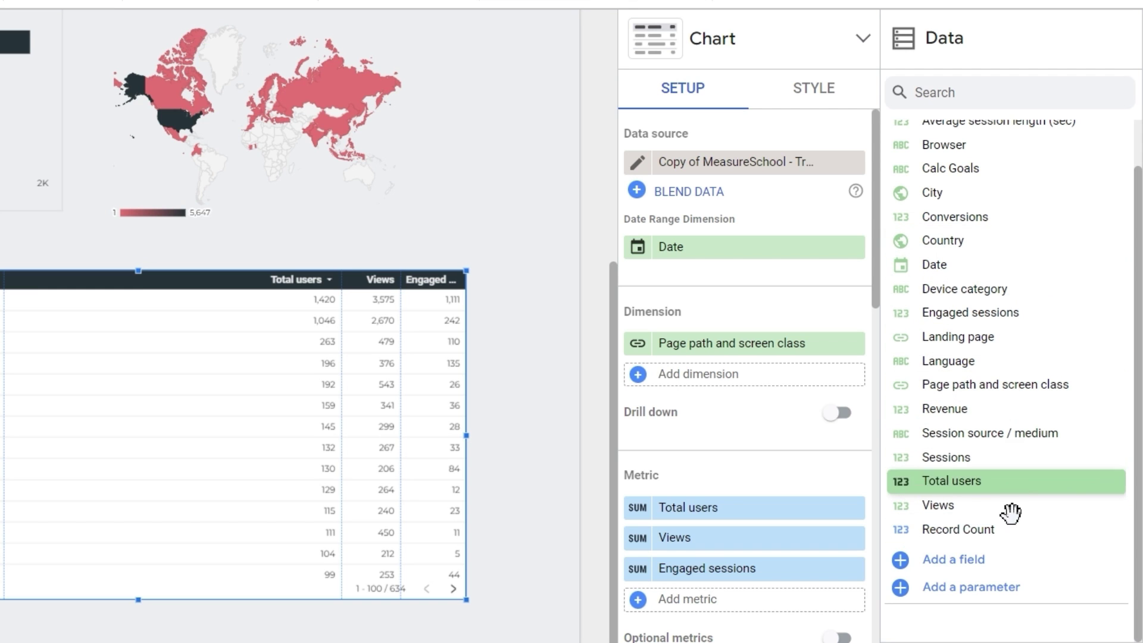
drag(969, 411, 721, 600)
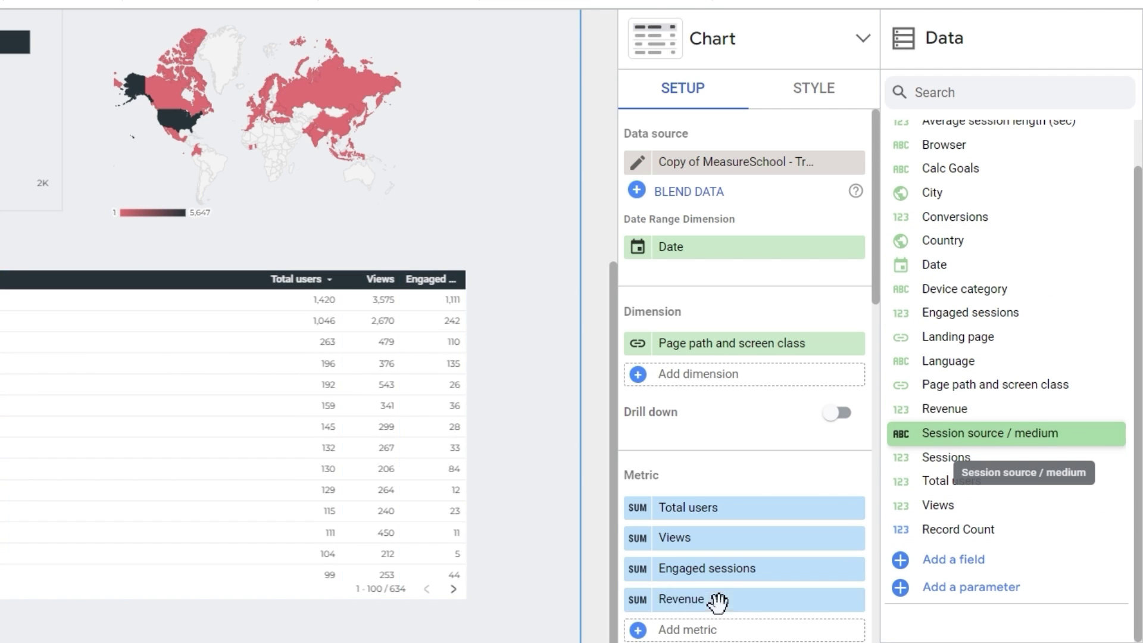
scroll(739, 441, down, 2)
drag(718, 488, 727, 489)
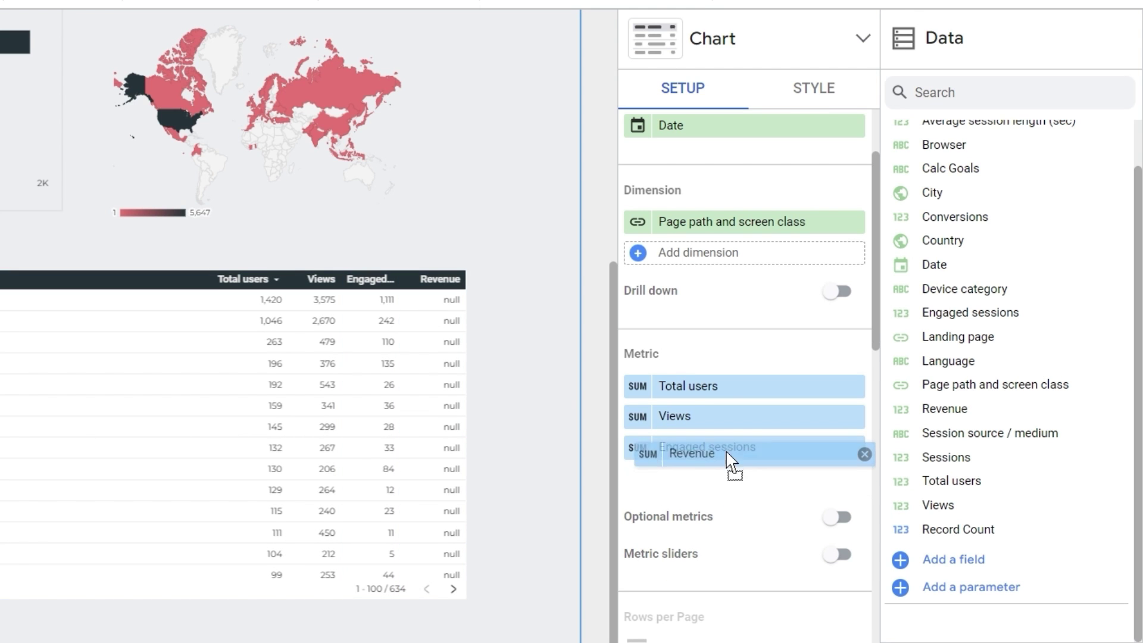
drag(728, 490, 733, 456)
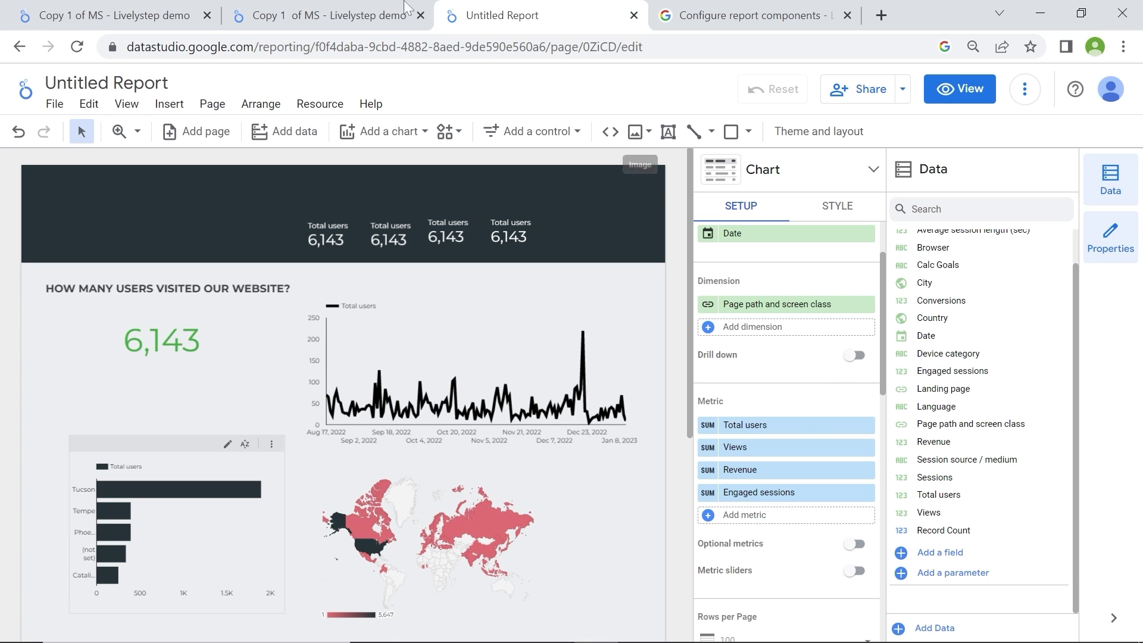
click(362, 11)
scroll(650, 352, up, 2)
scroll(650, 352, up, 8)
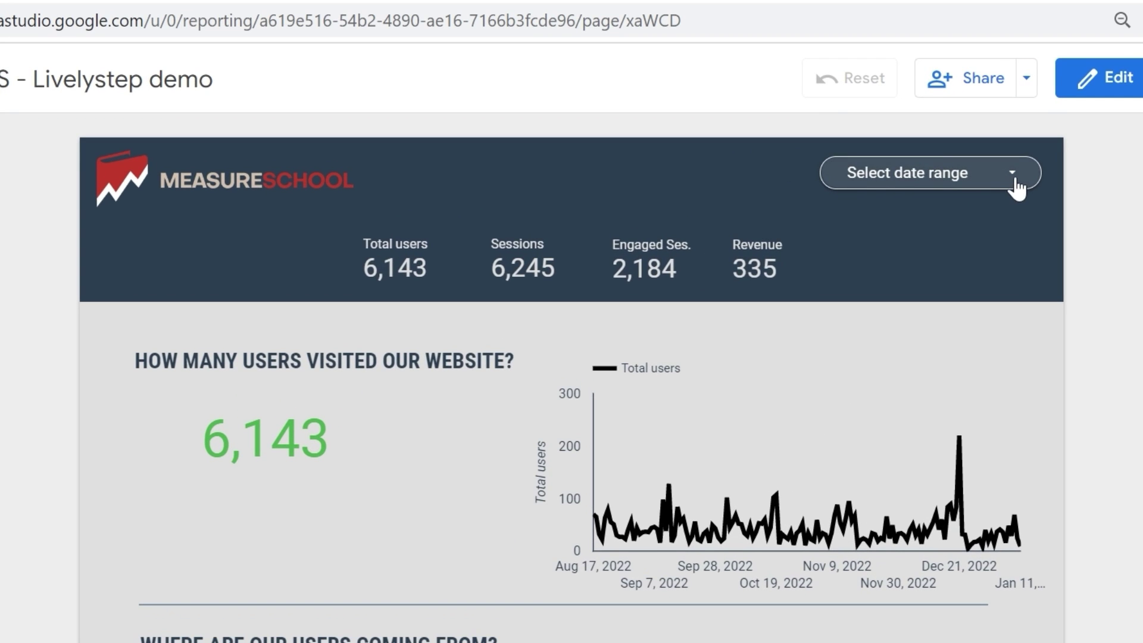
Filter the reference report to October 10, 2022 through January 10, 2023.
click(1018, 185)
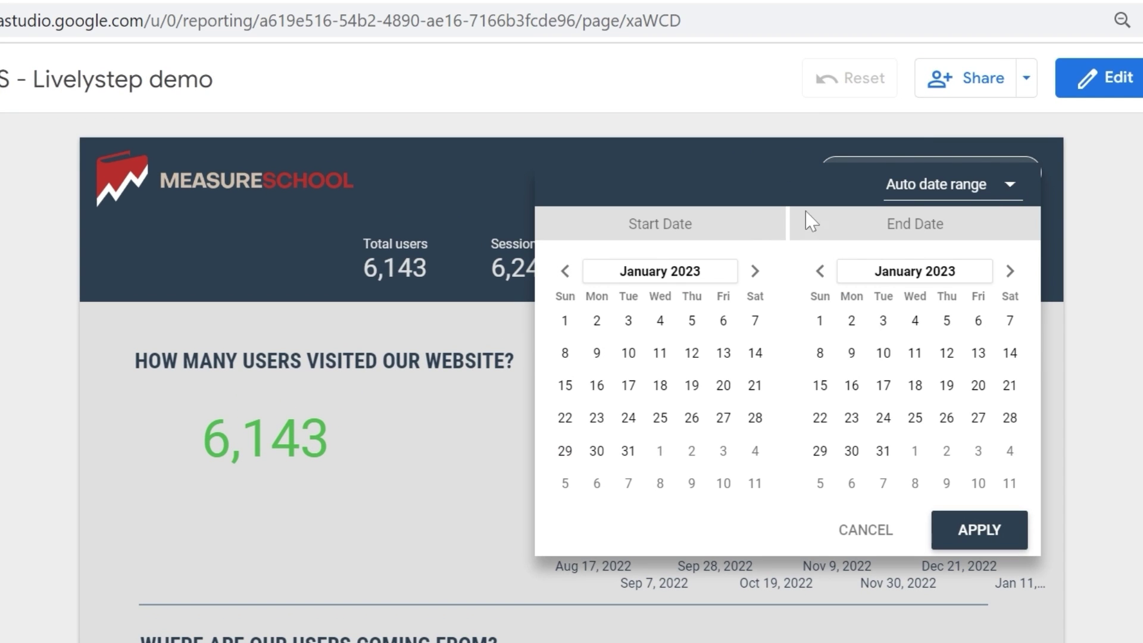
click(565, 271)
click(565, 271)
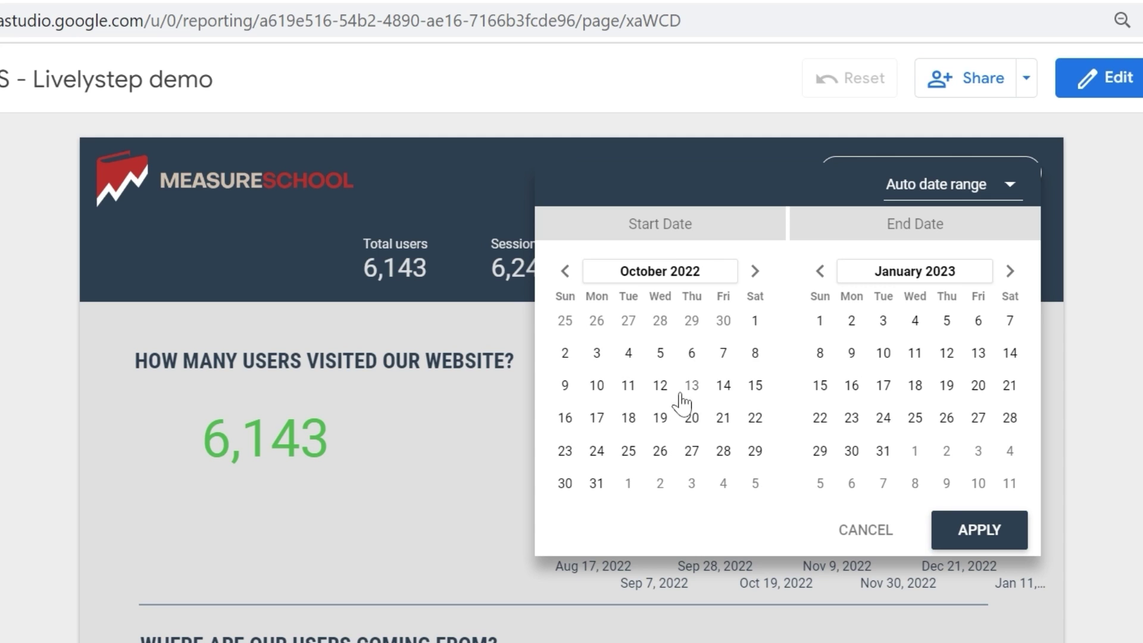
click(597, 385)
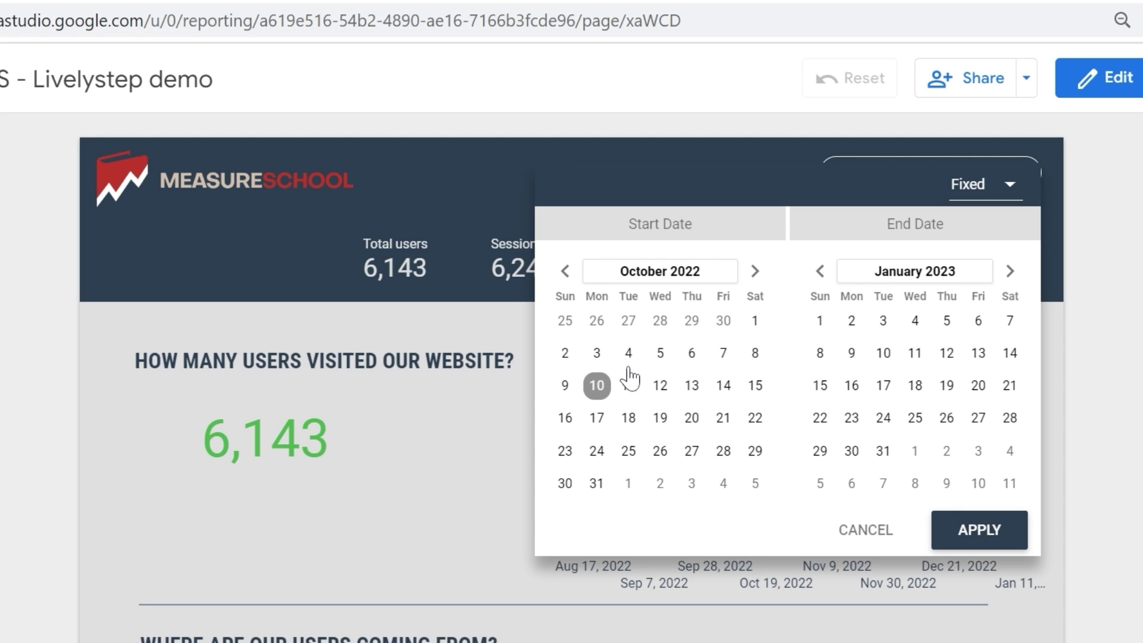
click(884, 353)
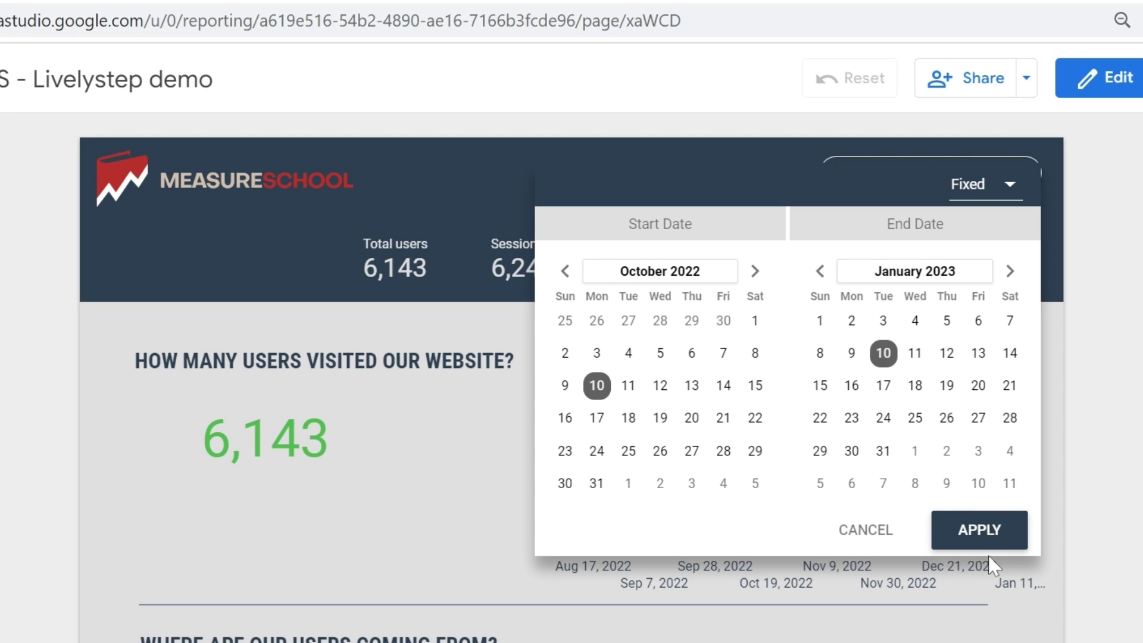
click(974, 528)
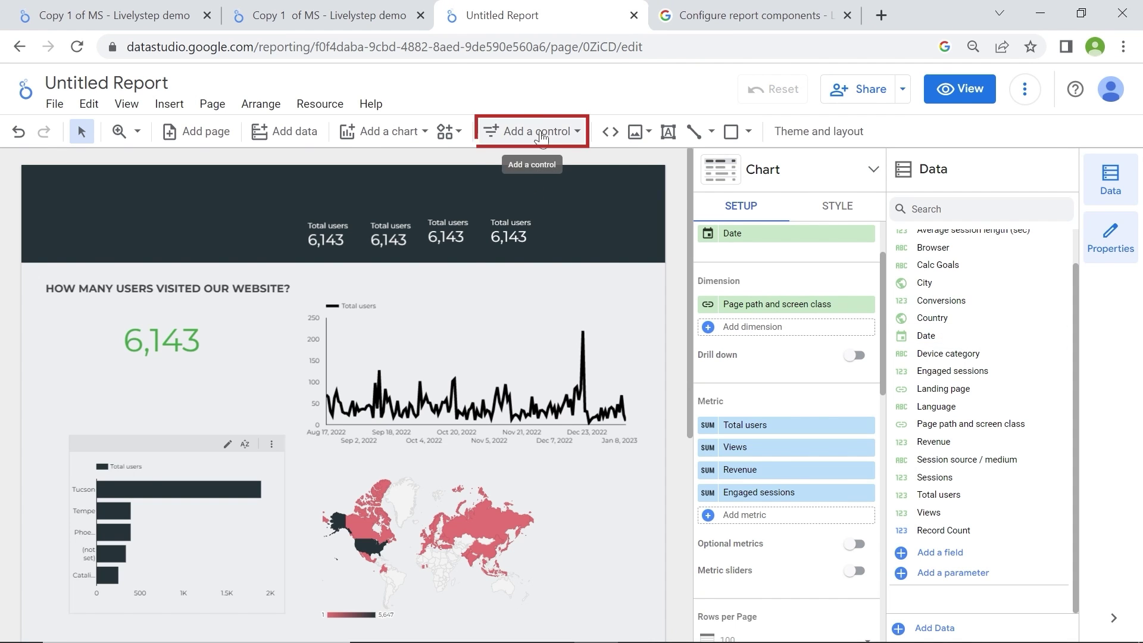
Draw a date range control in the top-right corner of the header banner.
click(540, 137)
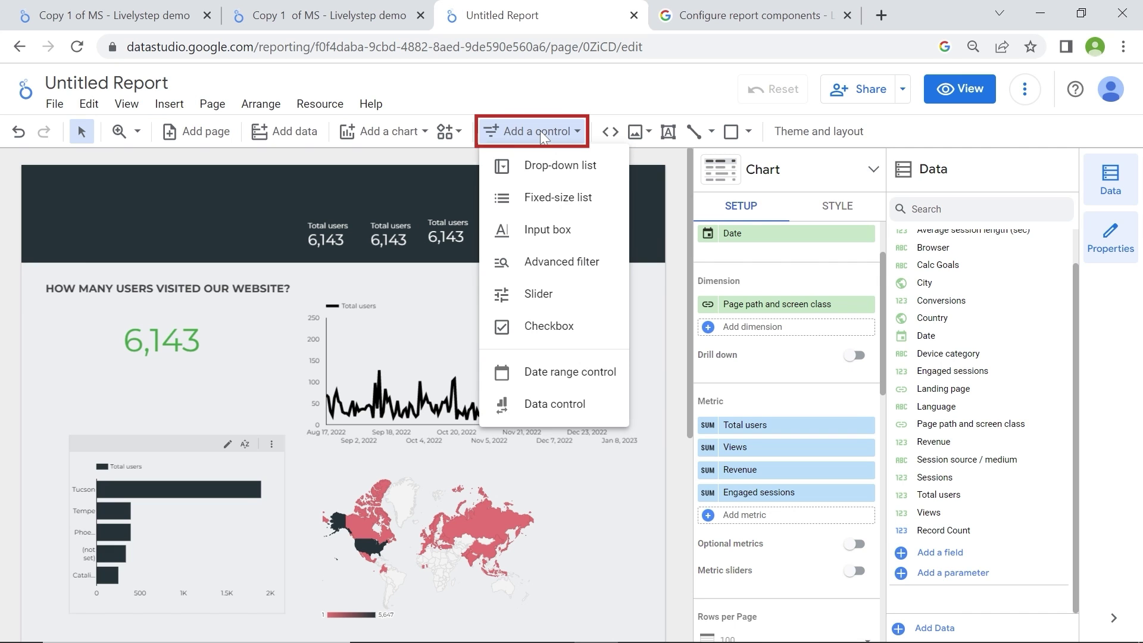
click(547, 375)
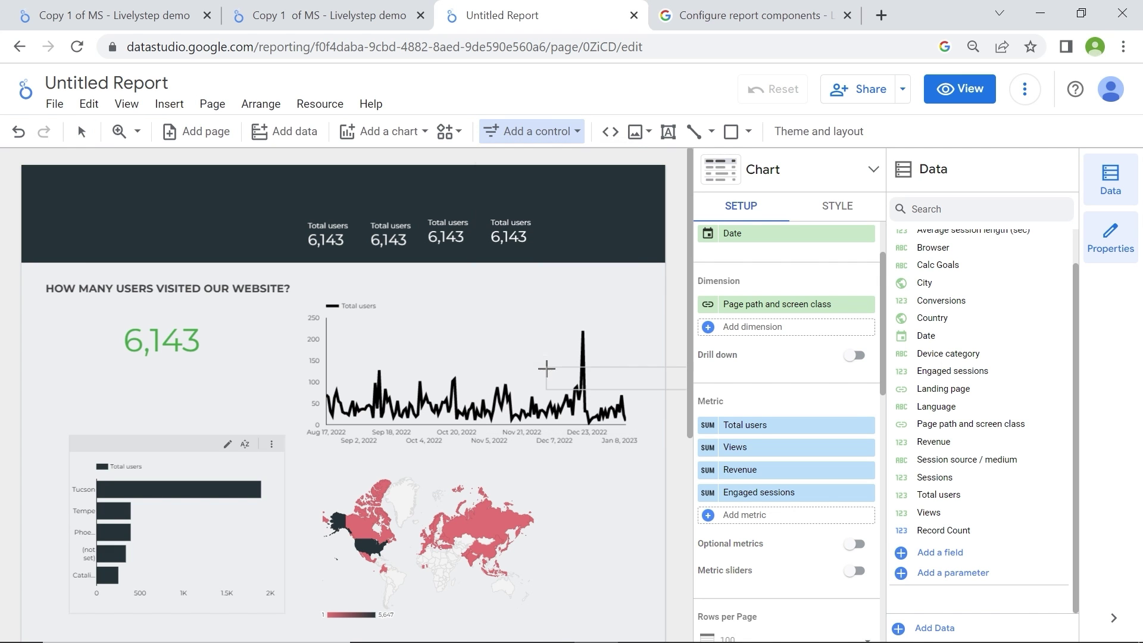
drag(638, 174, 478, 185)
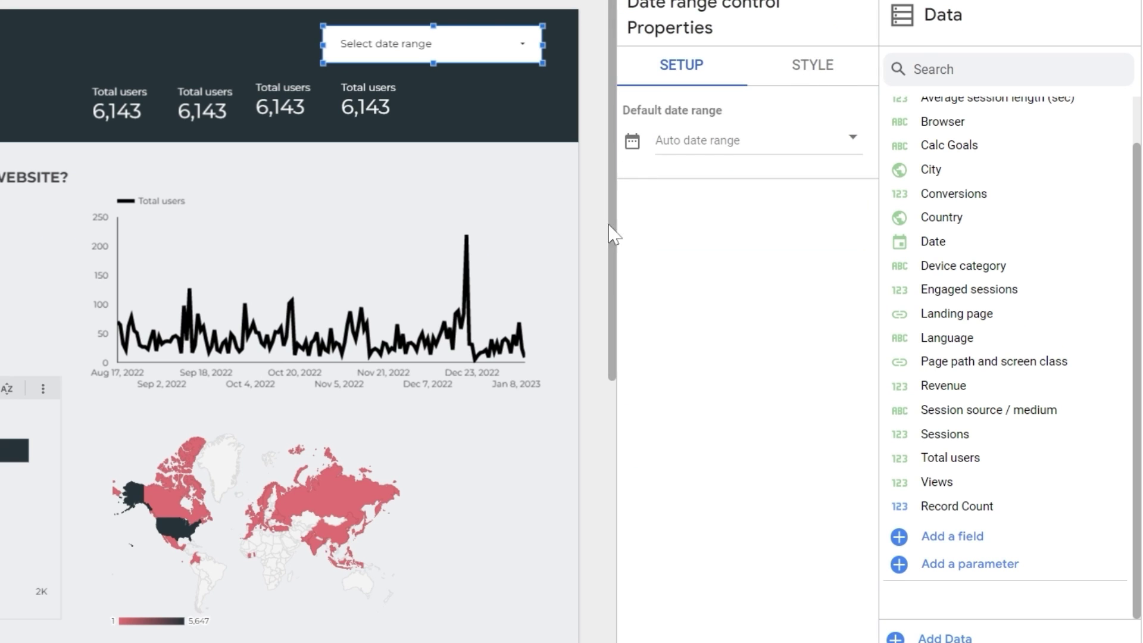
Style the date control with a transparent background, white border, corner radius 15, and white text.
click(822, 59)
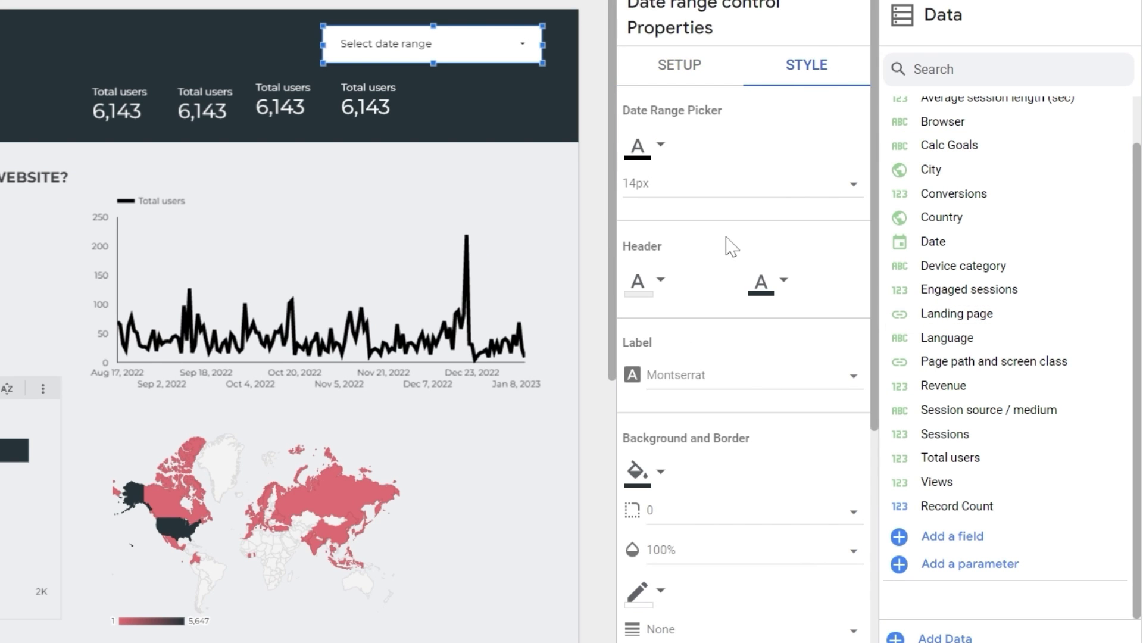
scroll(732, 250, down, 4)
click(661, 130)
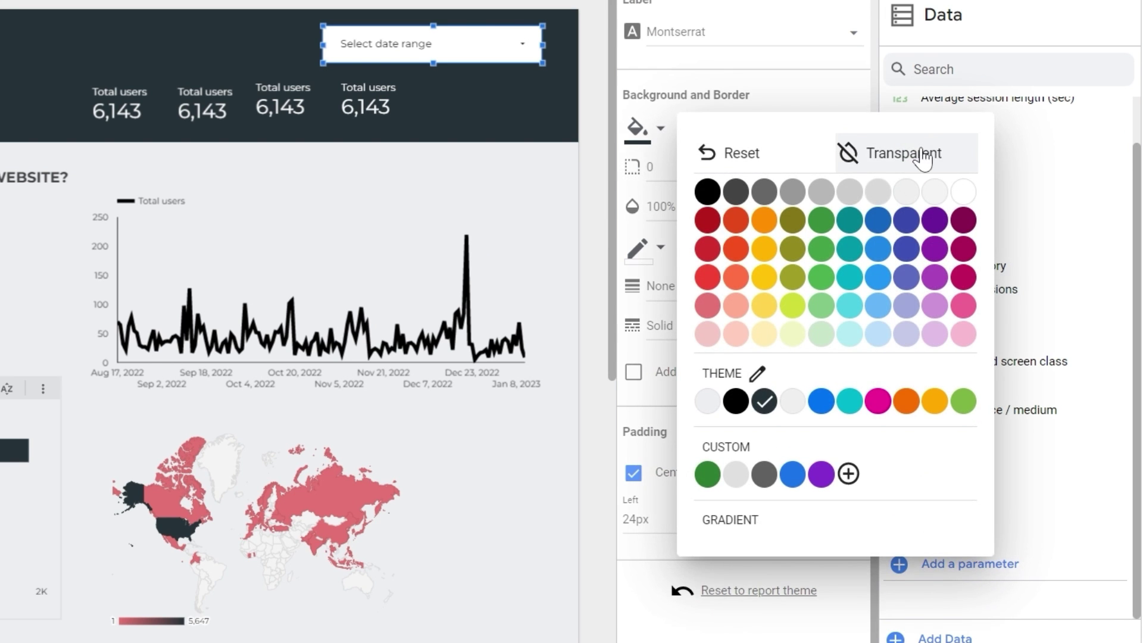
click(875, 152)
scroll(785, 255, up, 4)
scroll(778, 250, down, 4)
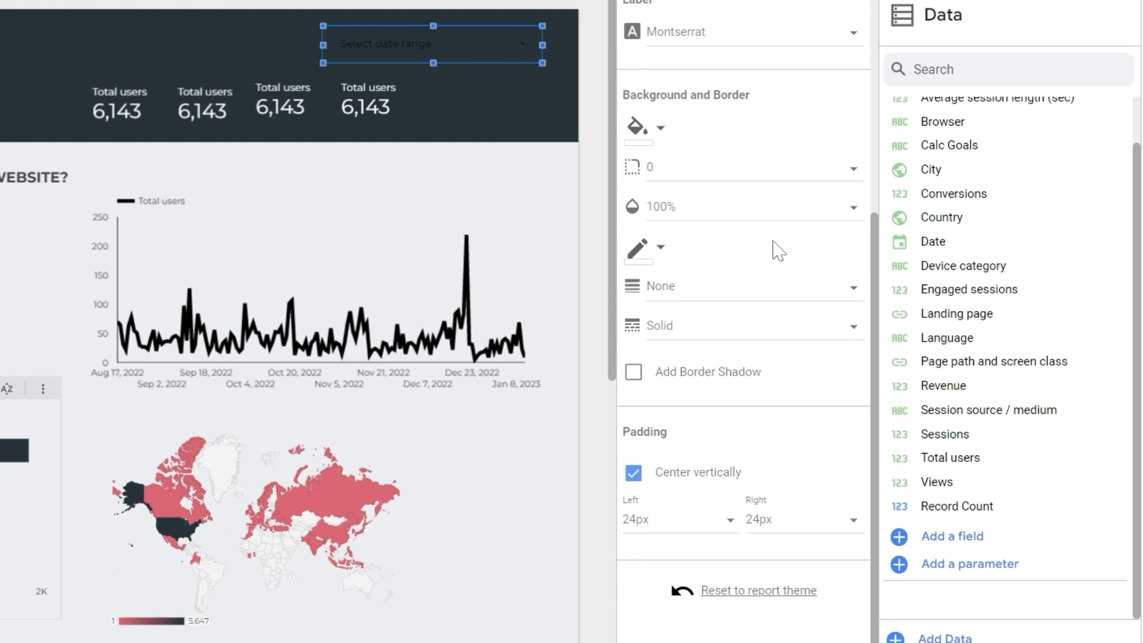
click(662, 250)
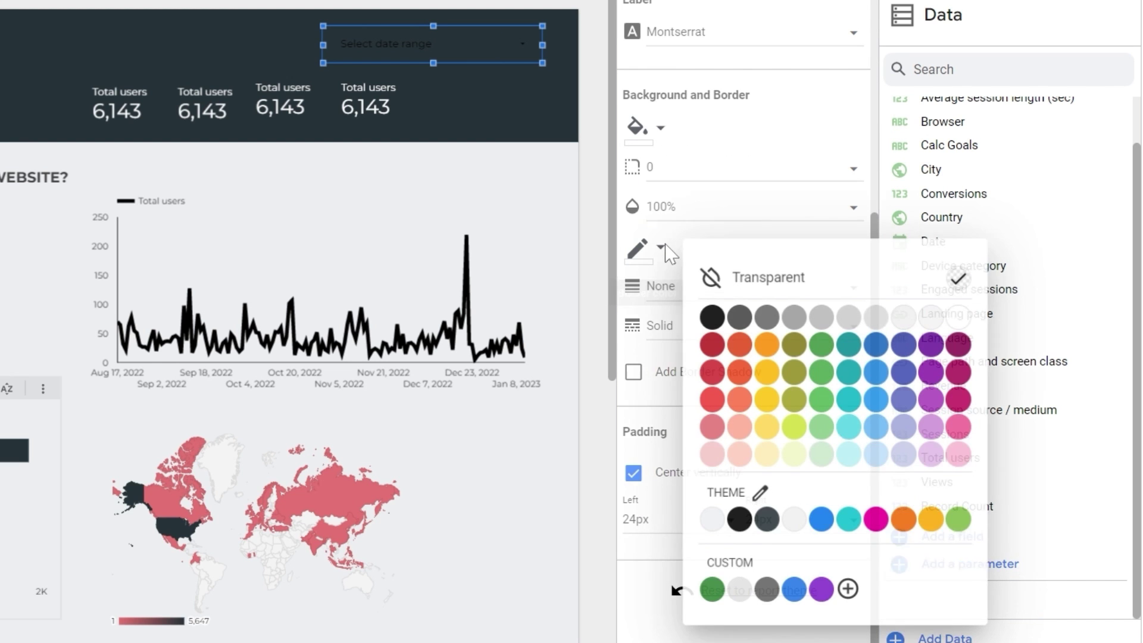
click(962, 314)
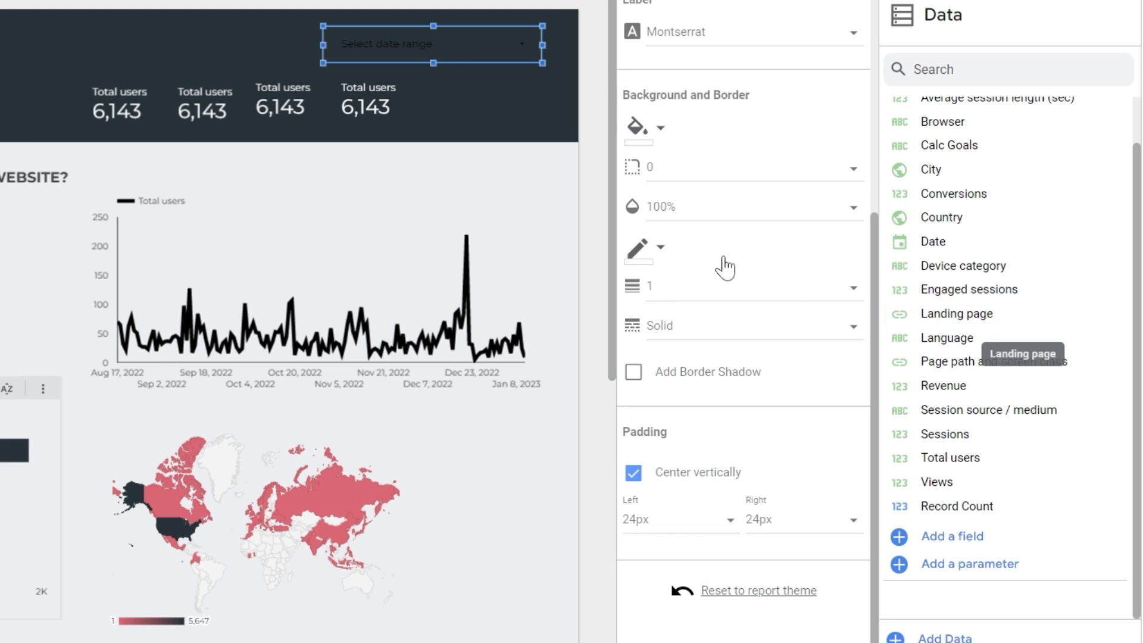
click(690, 176)
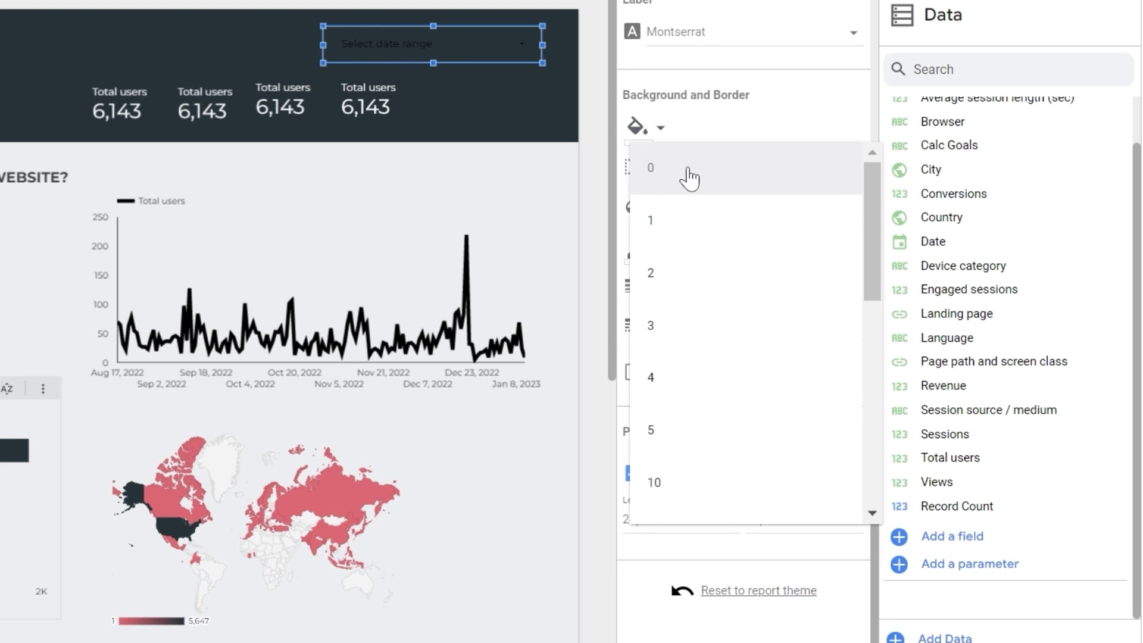
scroll(688, 303, down, 2)
click(697, 301)
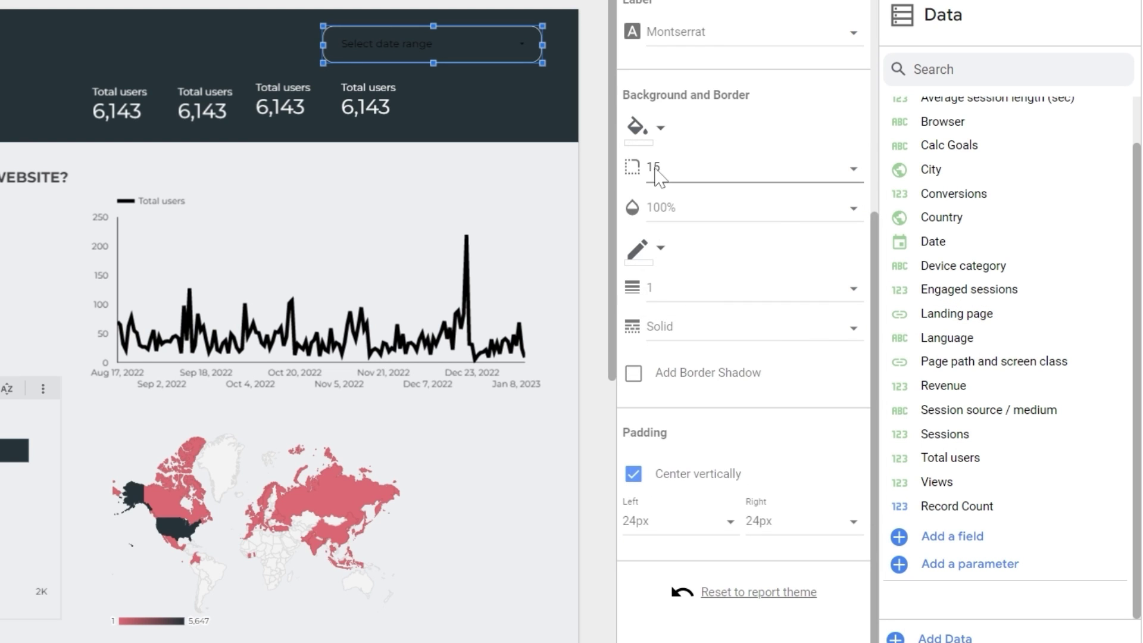
scroll(779, 235, up, 4)
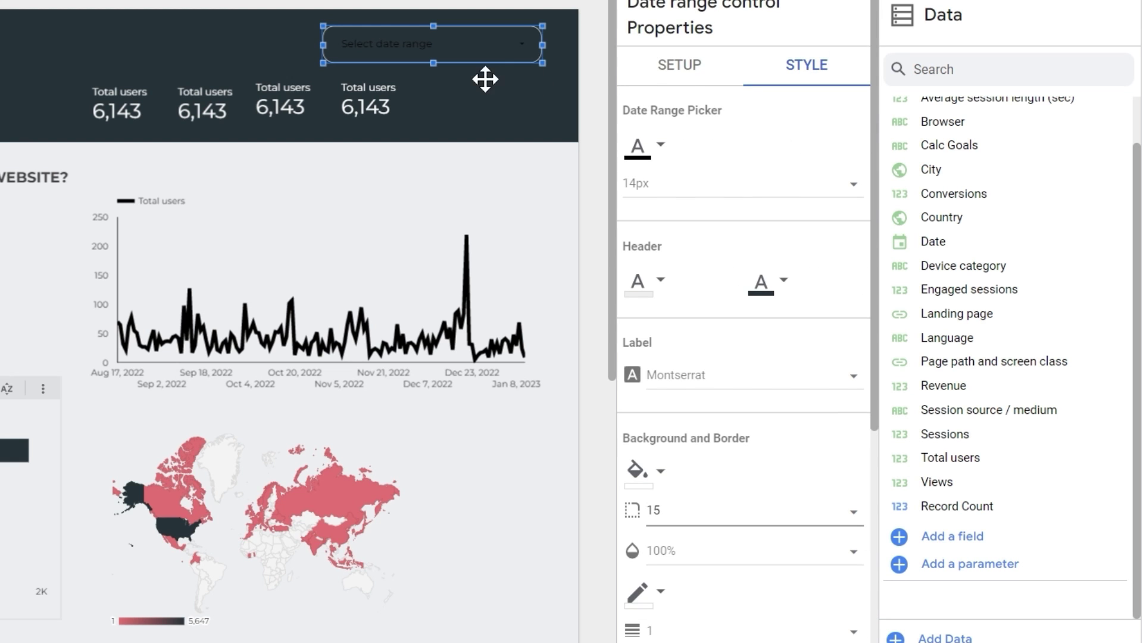
click(661, 145)
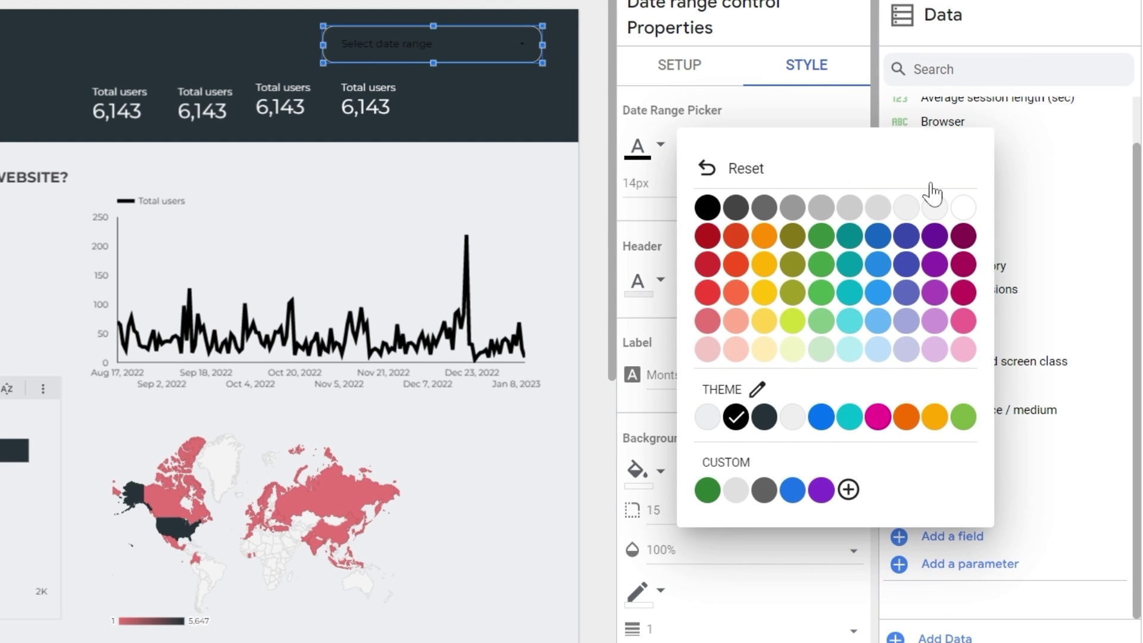
click(961, 203)
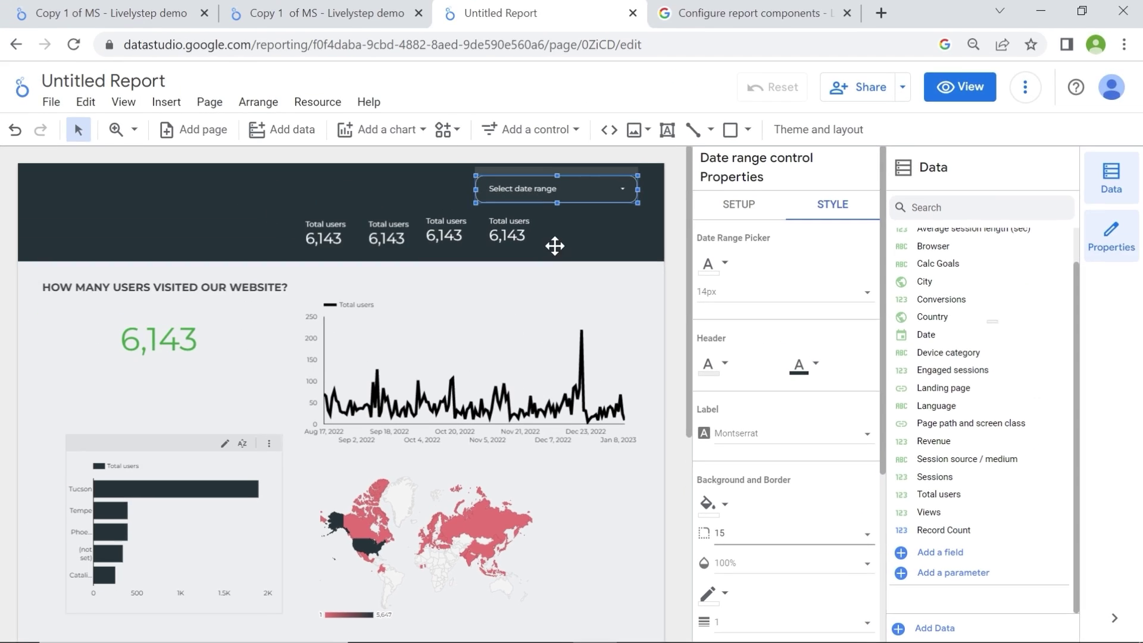
Upload the modified MeasureSchool logo file and place it in the header's top-left corner.
click(324, 9)
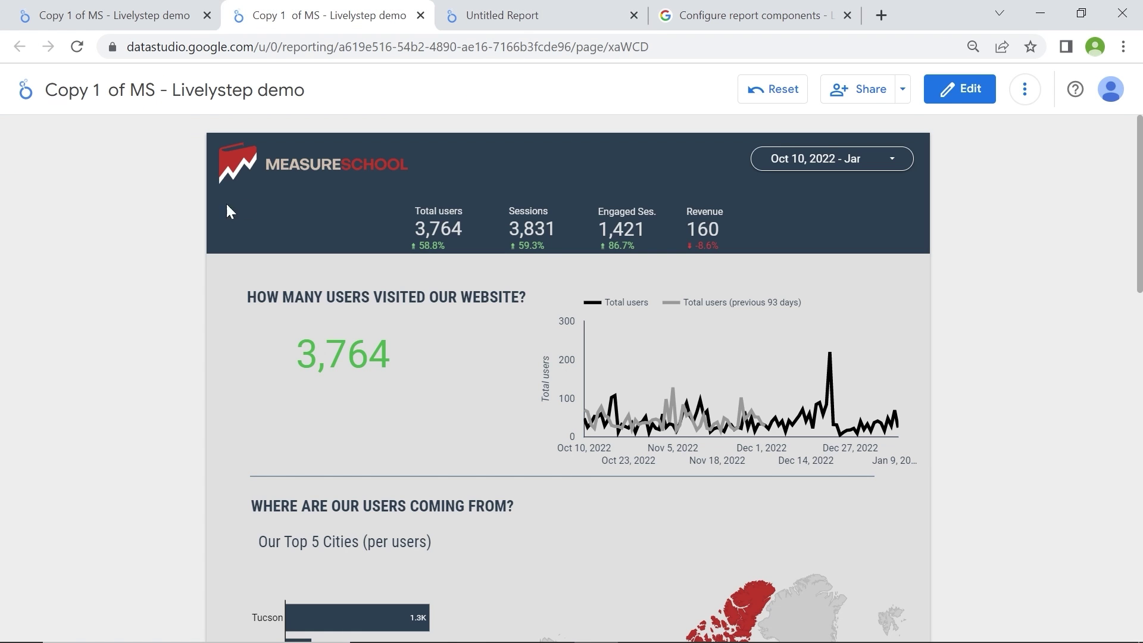
click(536, 16)
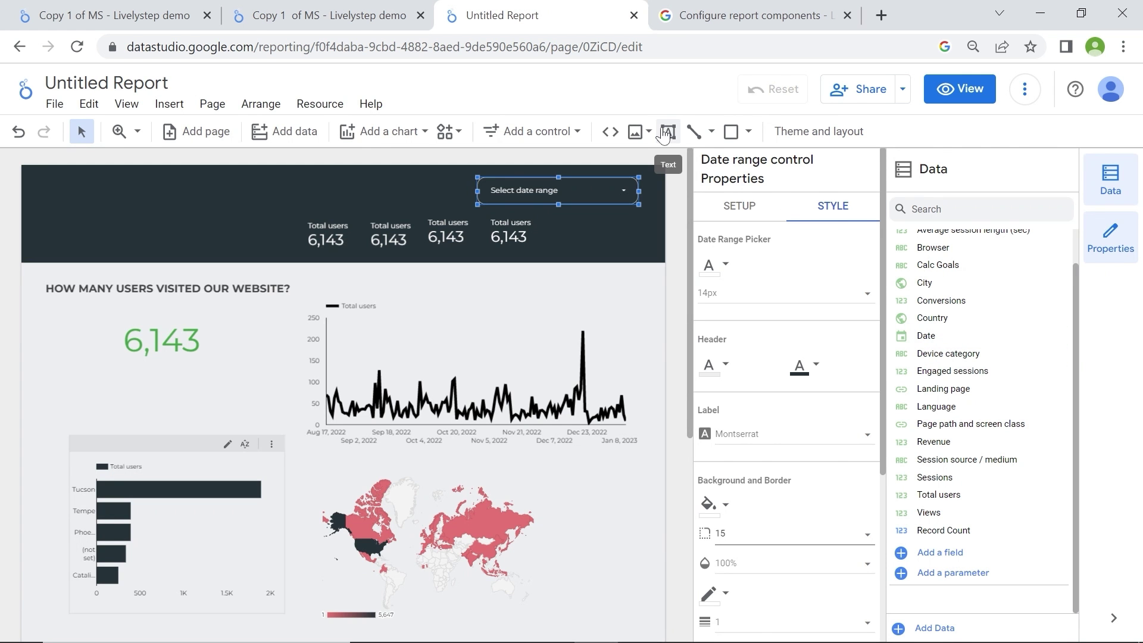
click(637, 131)
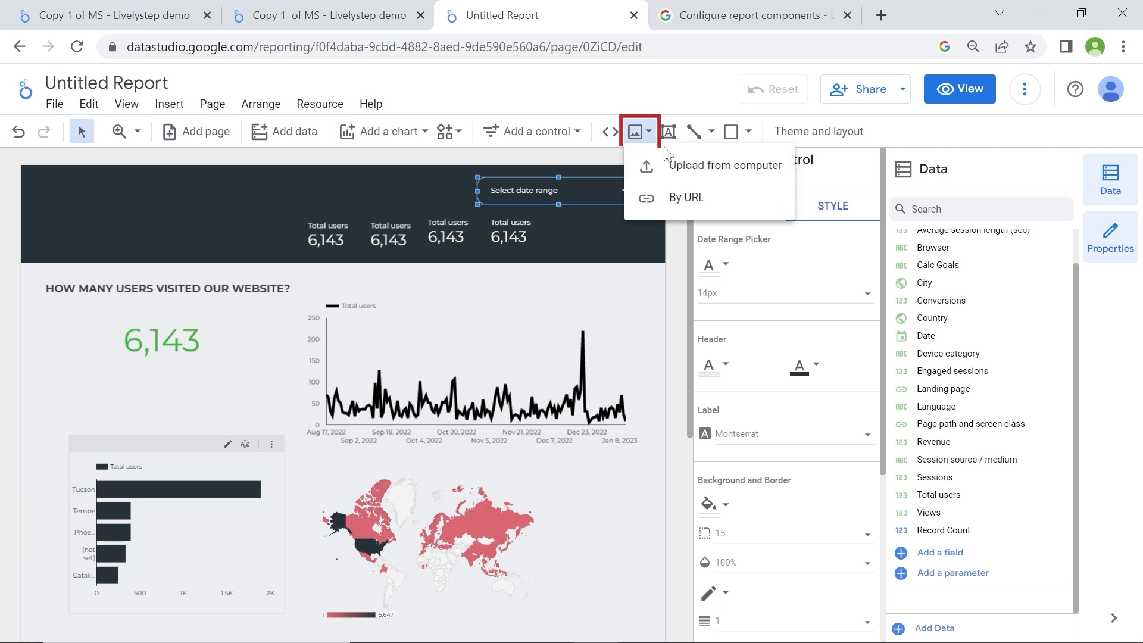
click(706, 163)
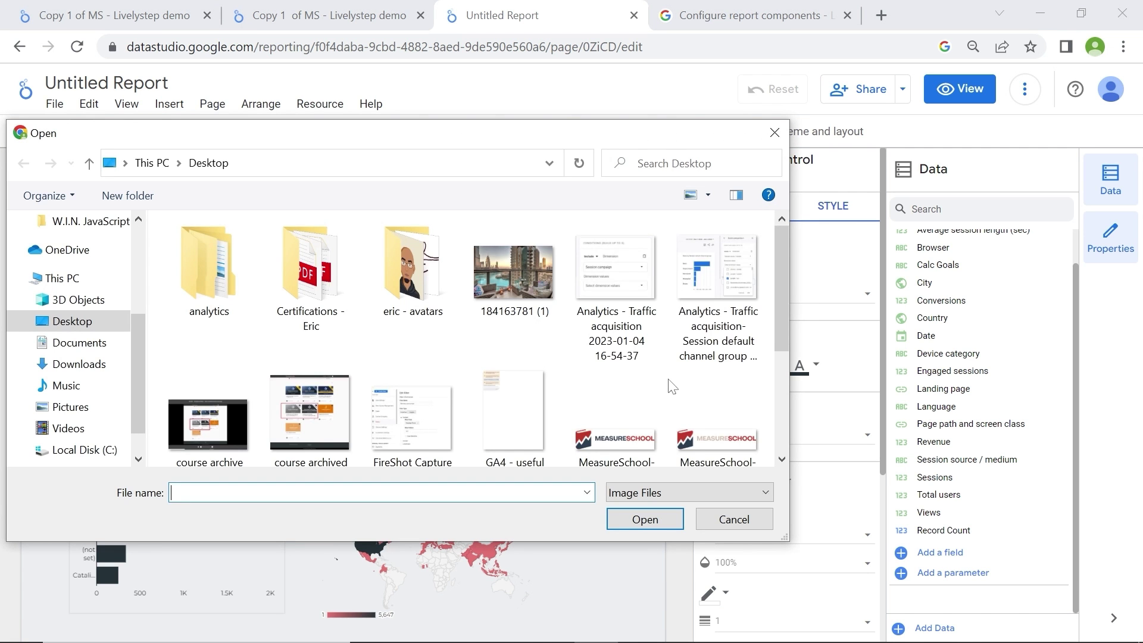
scroll(666, 384, down, 1)
click(721, 408)
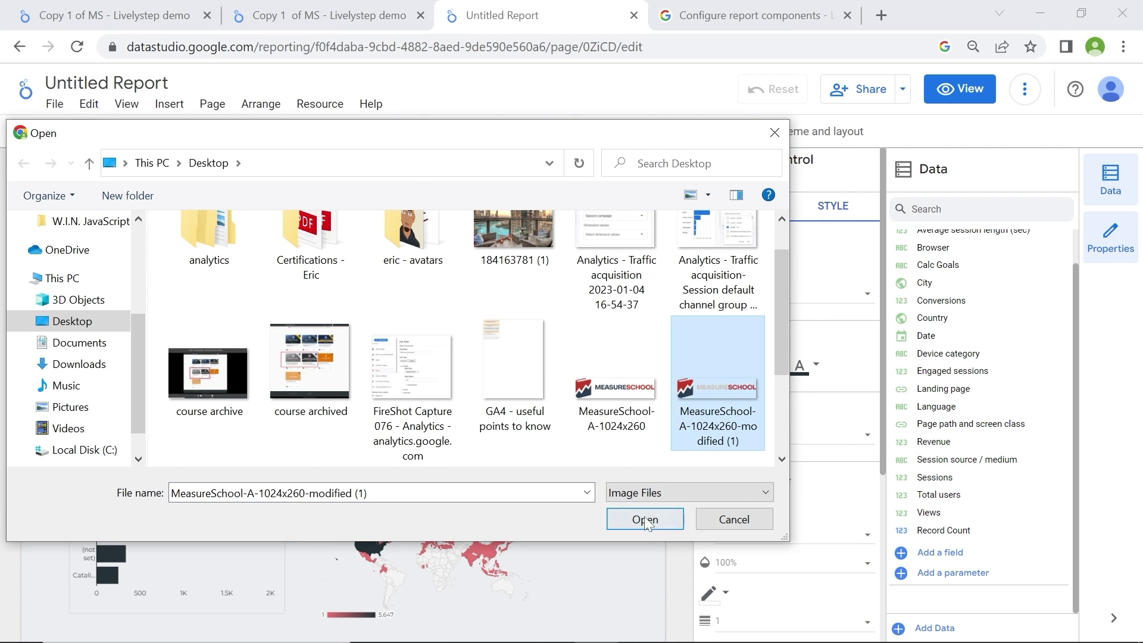
click(646, 520)
drag(272, 373, 74, 205)
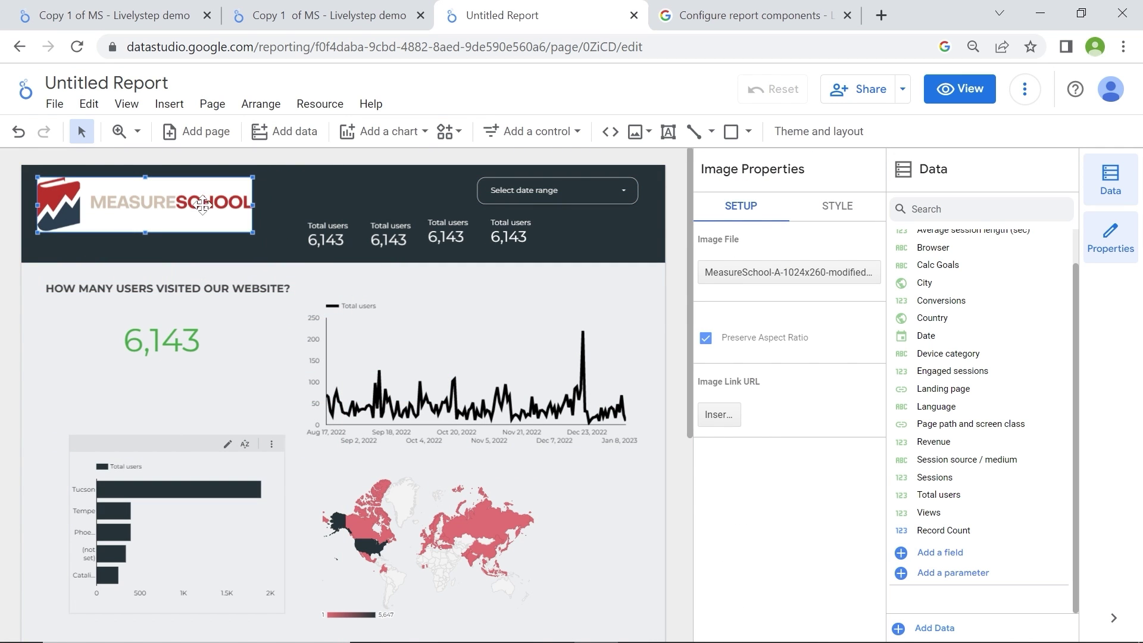
Set the logo's background to transparent and shrink the logo to fit the header.
click(837, 208)
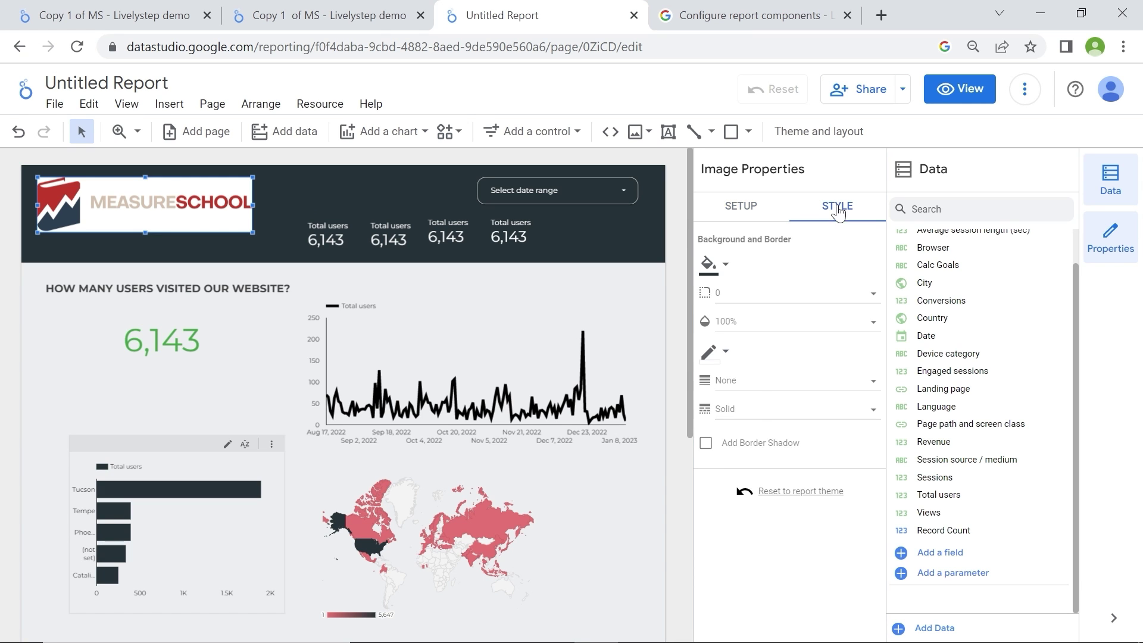
click(714, 264)
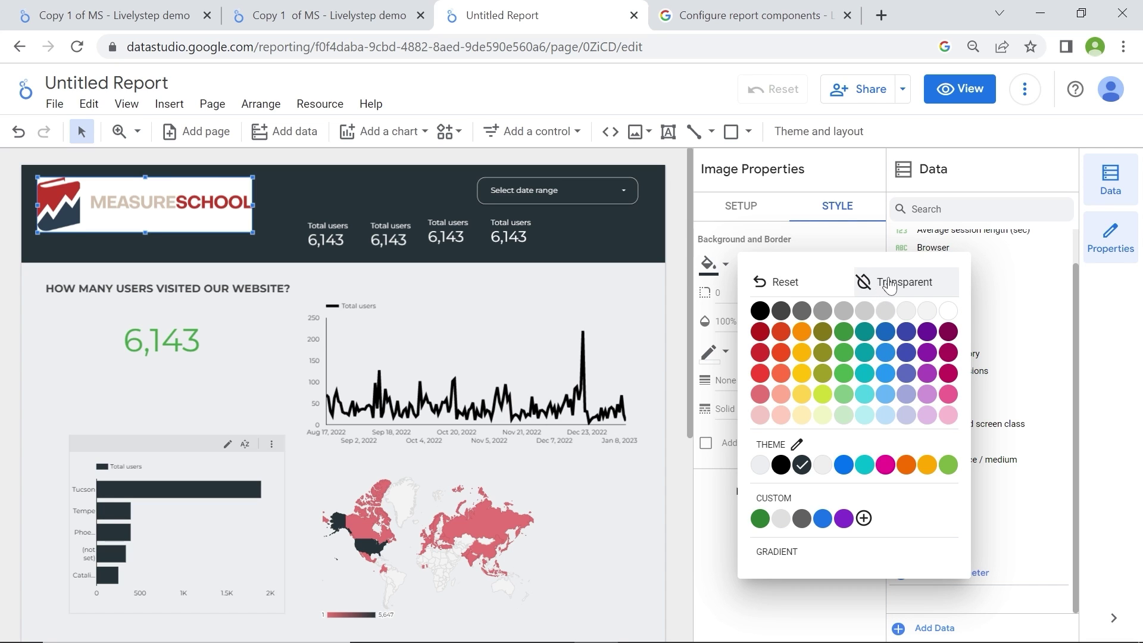
click(889, 284)
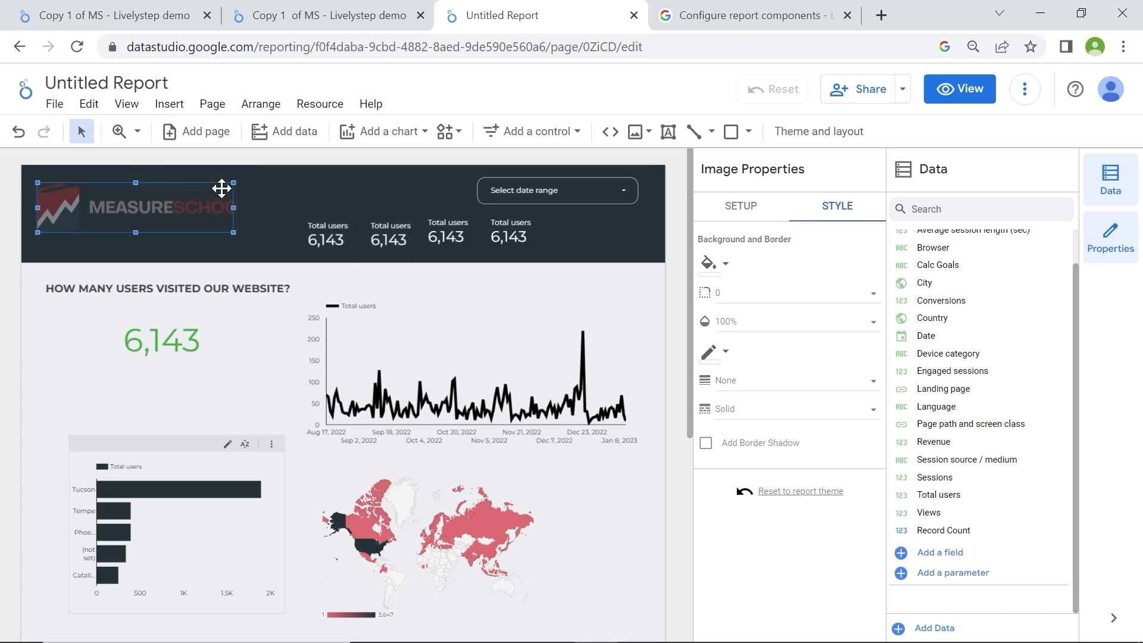
drag(252, 179, 194, 183)
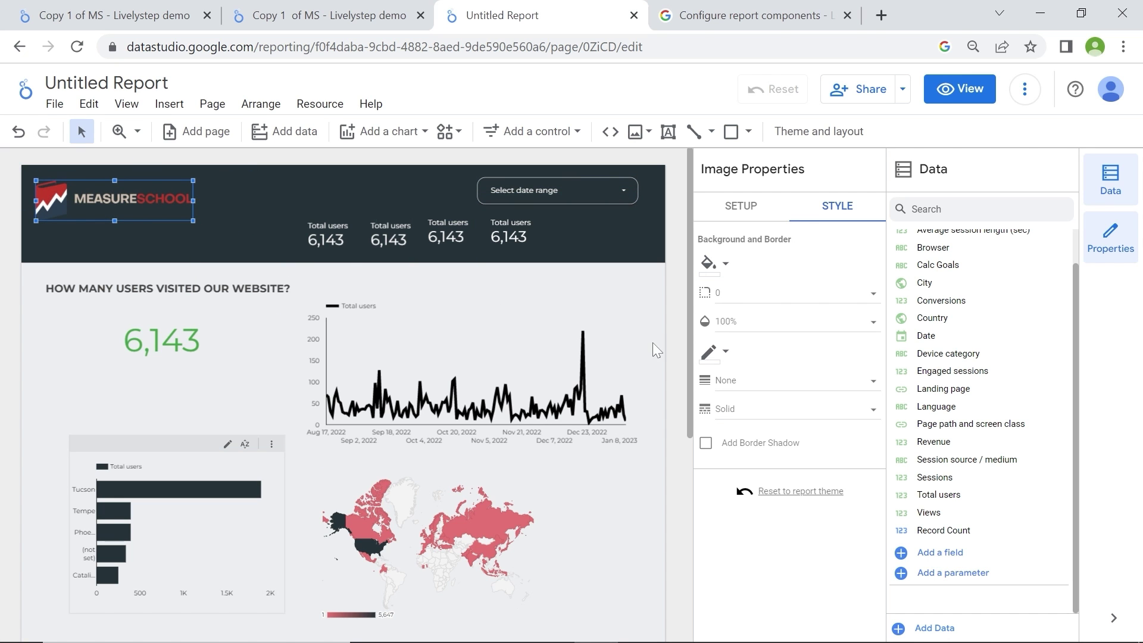
click(313, 15)
scroll(684, 303, down, 3)
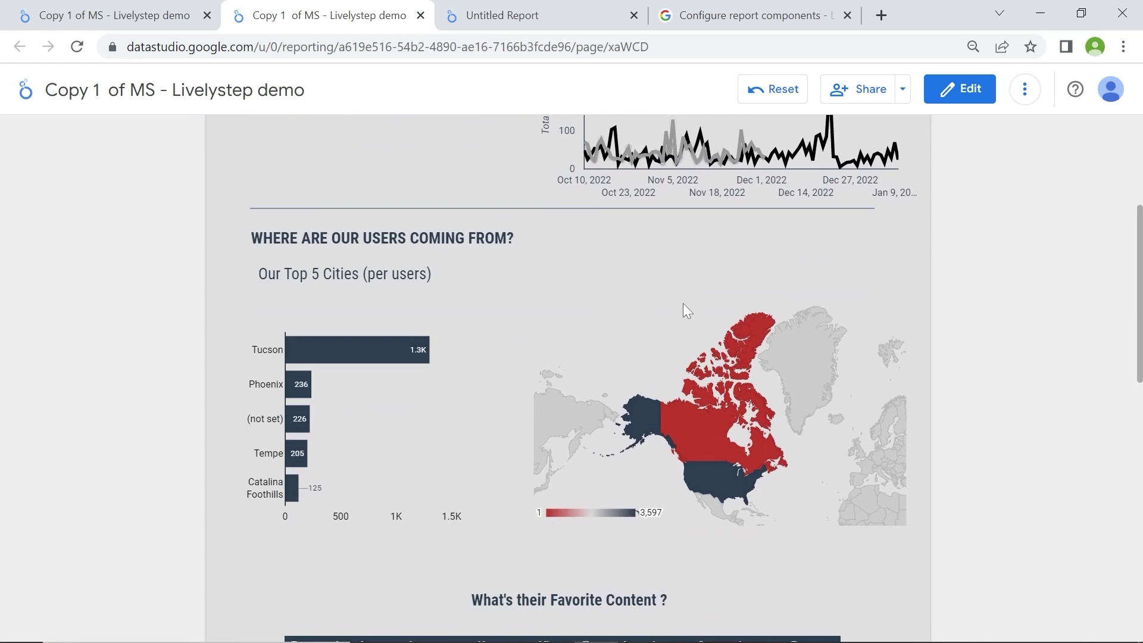
scroll(684, 303, down, 2)
scroll(682, 303, up, 1)
scroll(683, 302, up, 4)
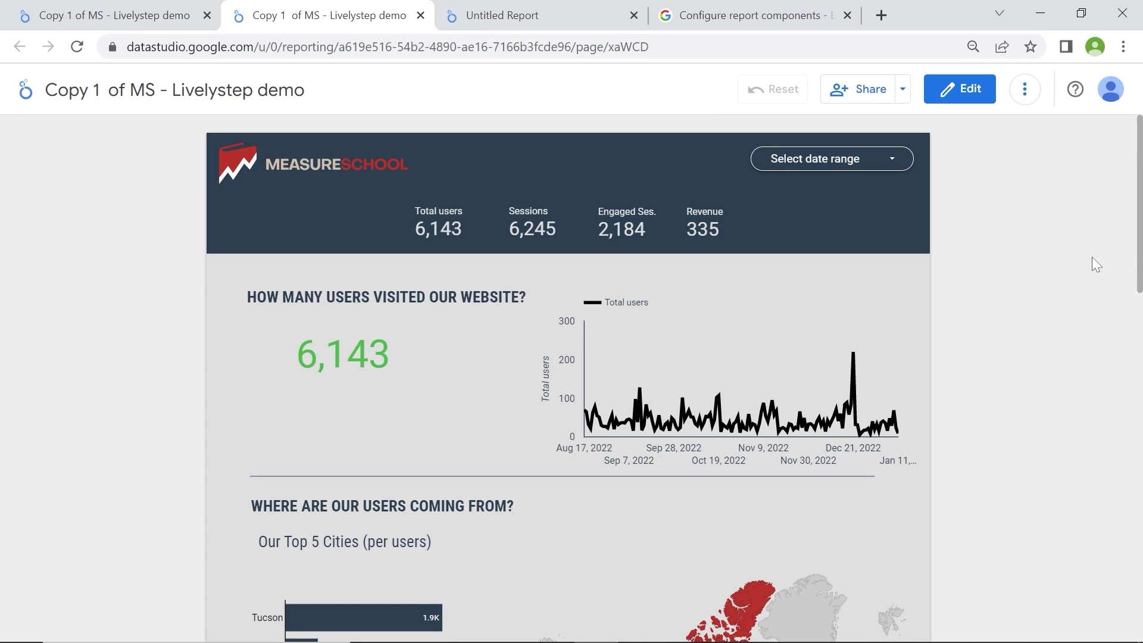
scroll(1069, 272, down, 3)
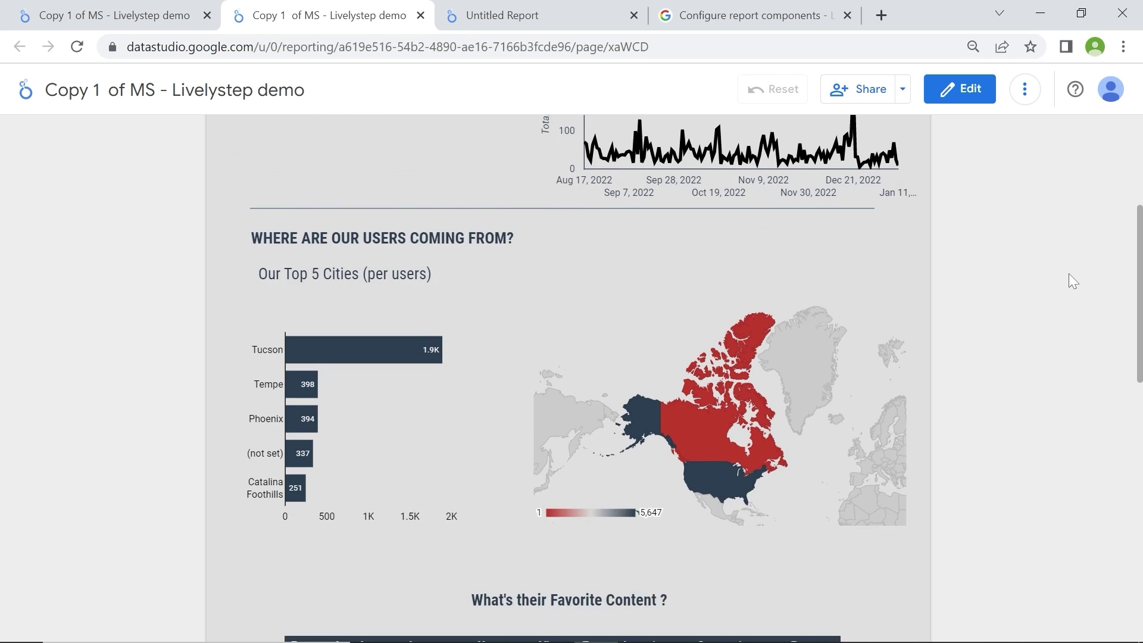
scroll(1069, 274, down, 2)
scroll(1066, 282, down, 1)
scroll(1060, 295, up, 3)
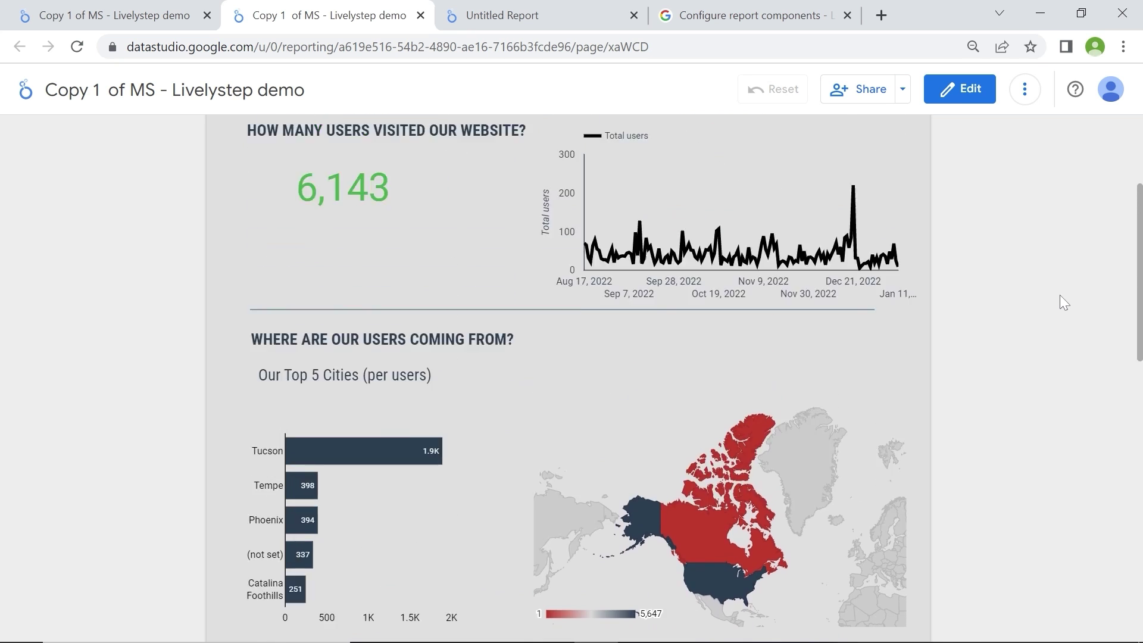
scroll(1059, 296, up, 2)
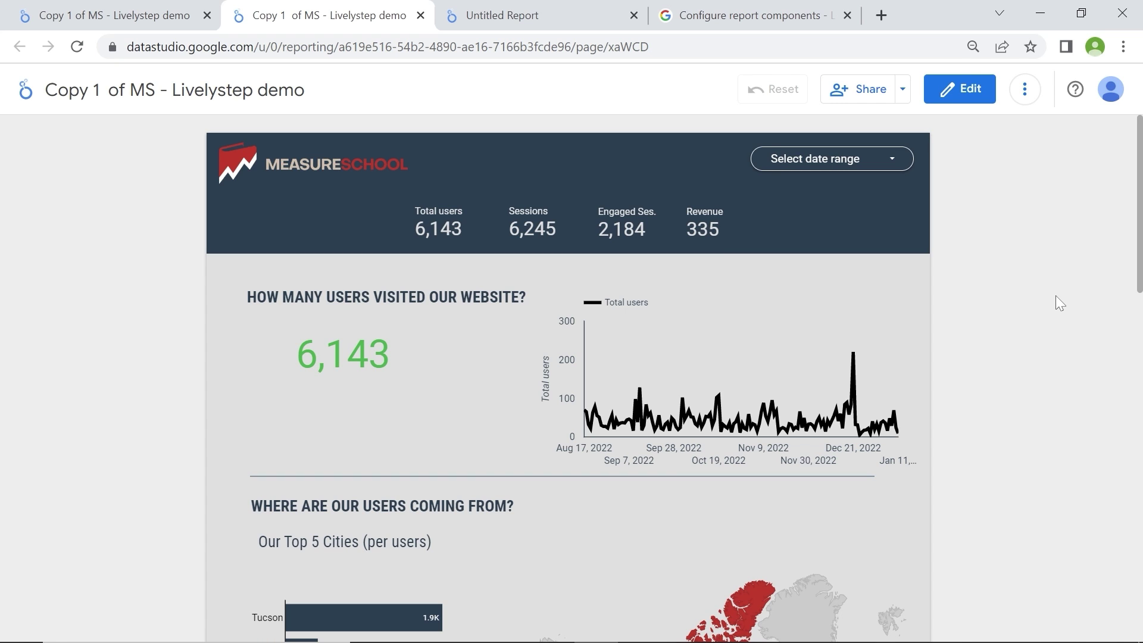
Switch to the other copy of the MeasureSchool dashboard for reference.
click(50, 13)
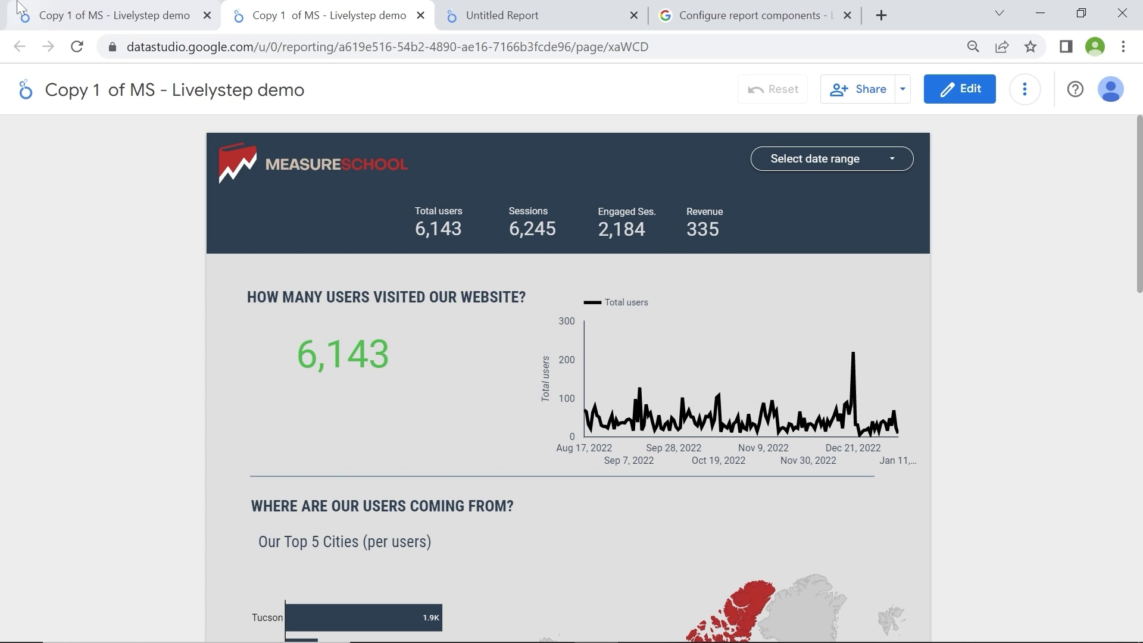